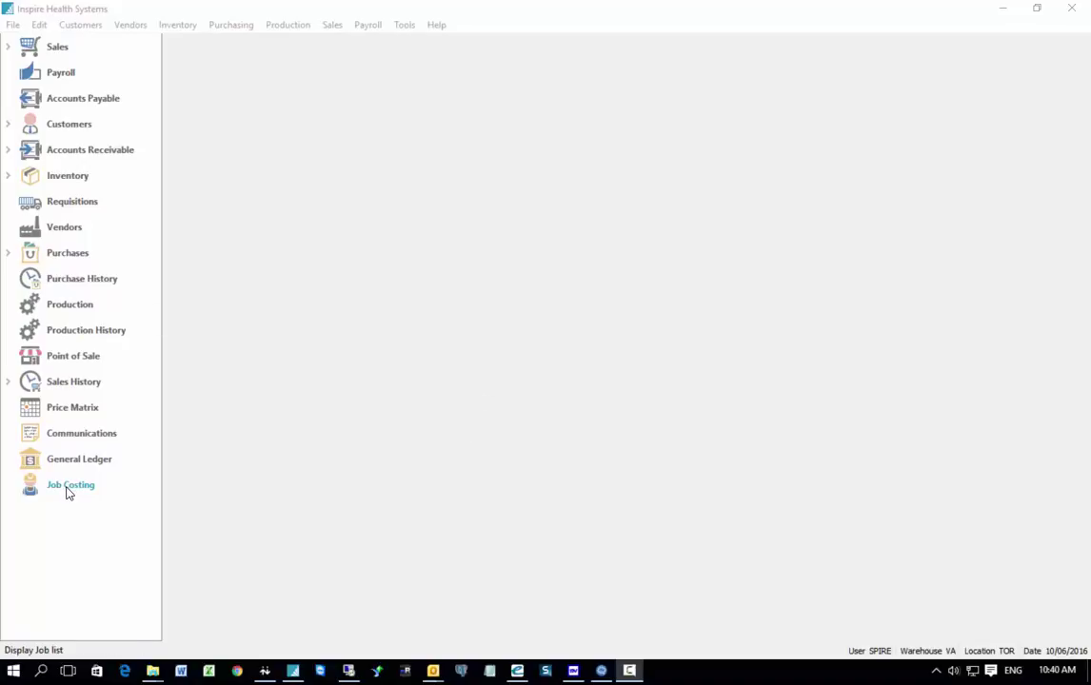
Open the Job Costing list of ten jobs and select the HALTON job
{"action": "left_click", "coordinate": [69, 490]}
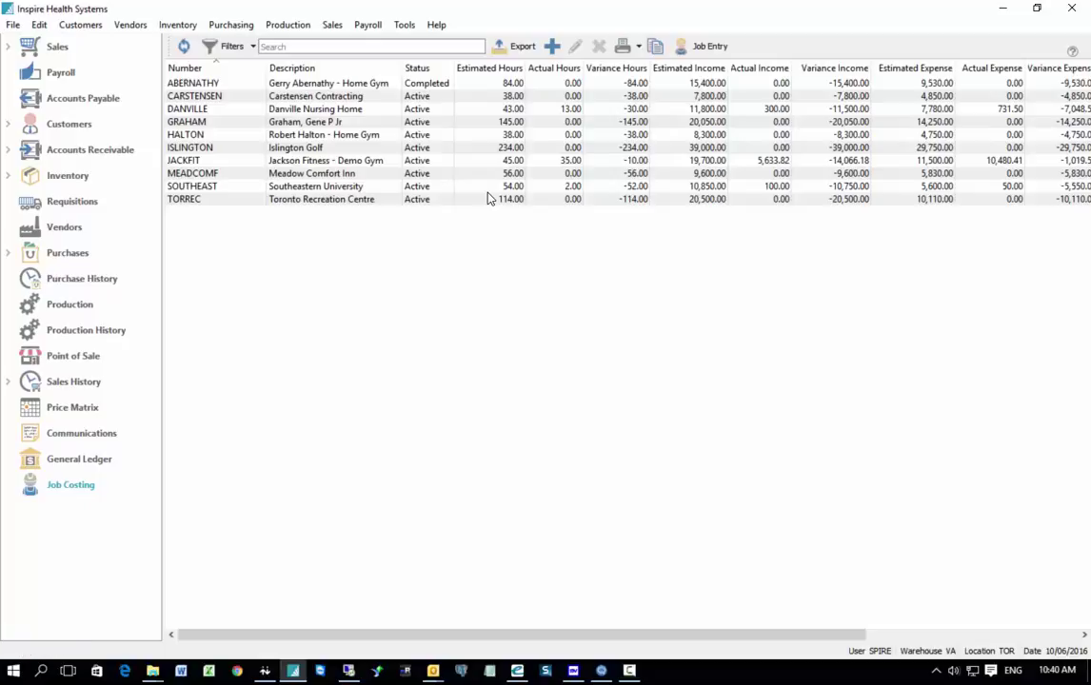
{"action": "left_click", "coordinate": [398, 134]}
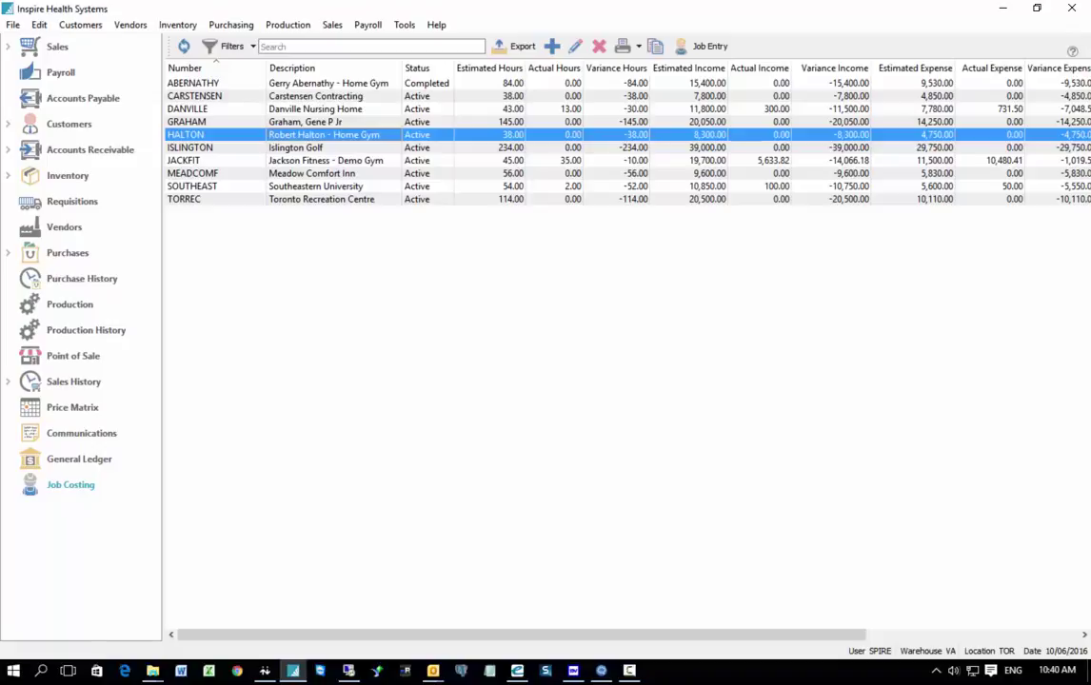
Open JACKFIT and compare its Actual and Estimated hours, income and expense on the Details tab
{"action": "double_click", "coordinate": [298, 159]}
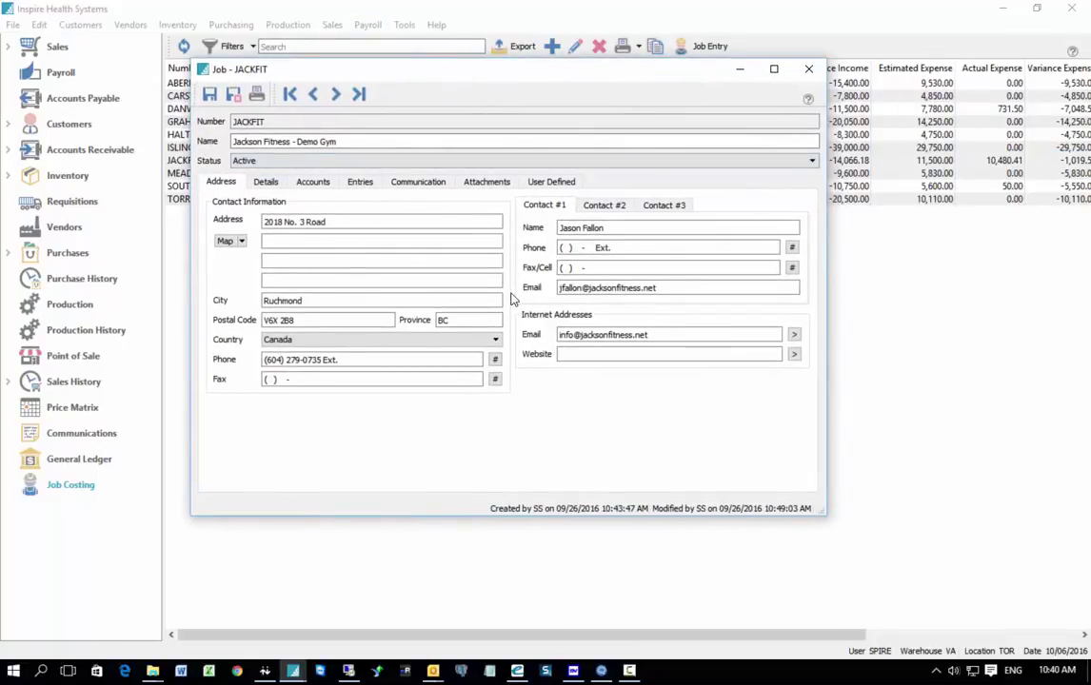
{"action": "left_click", "coordinate": [268, 184]}
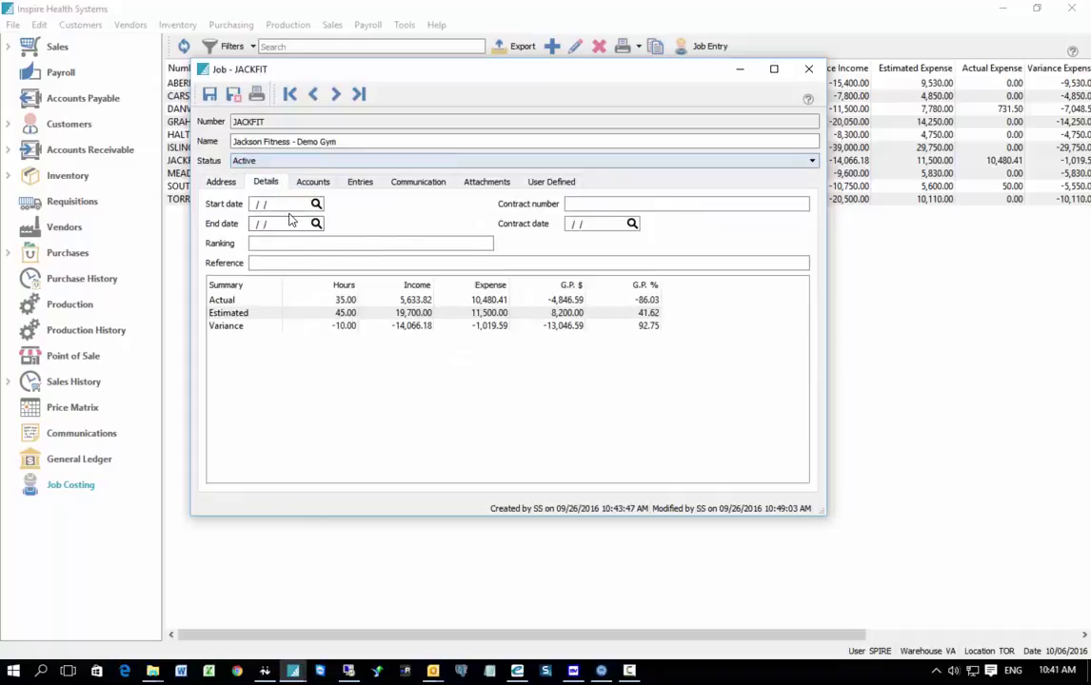
{"action": "left_click", "coordinate": [276, 204]}
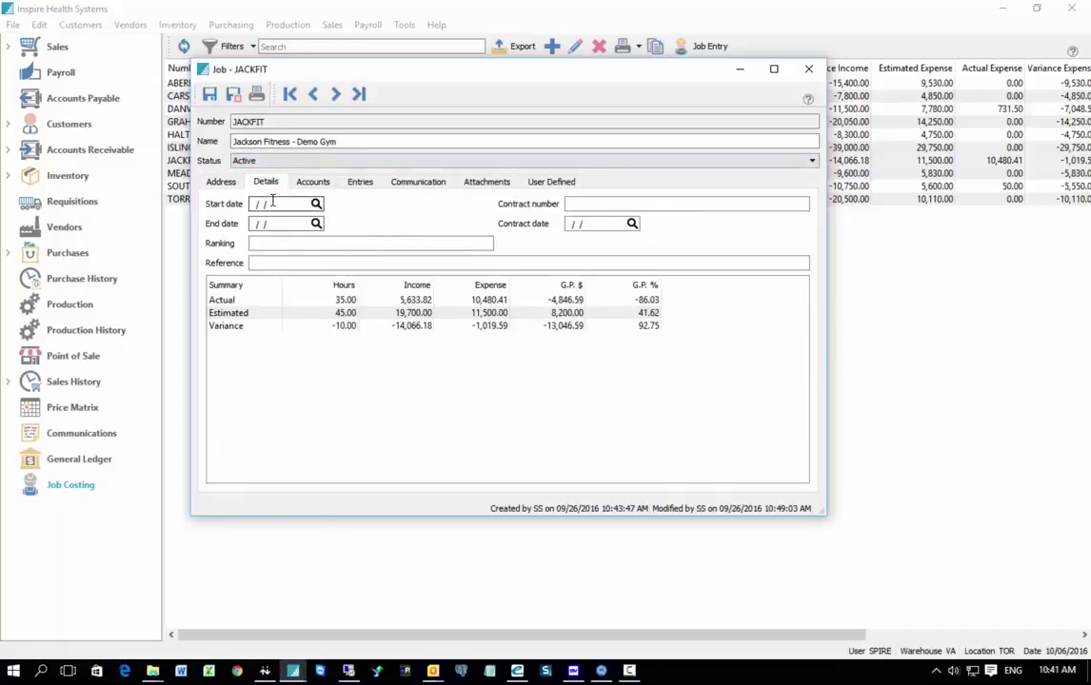
{"action": "left_click", "coordinate": [290, 262]}
{"action": "left_click", "coordinate": [586, 203]}
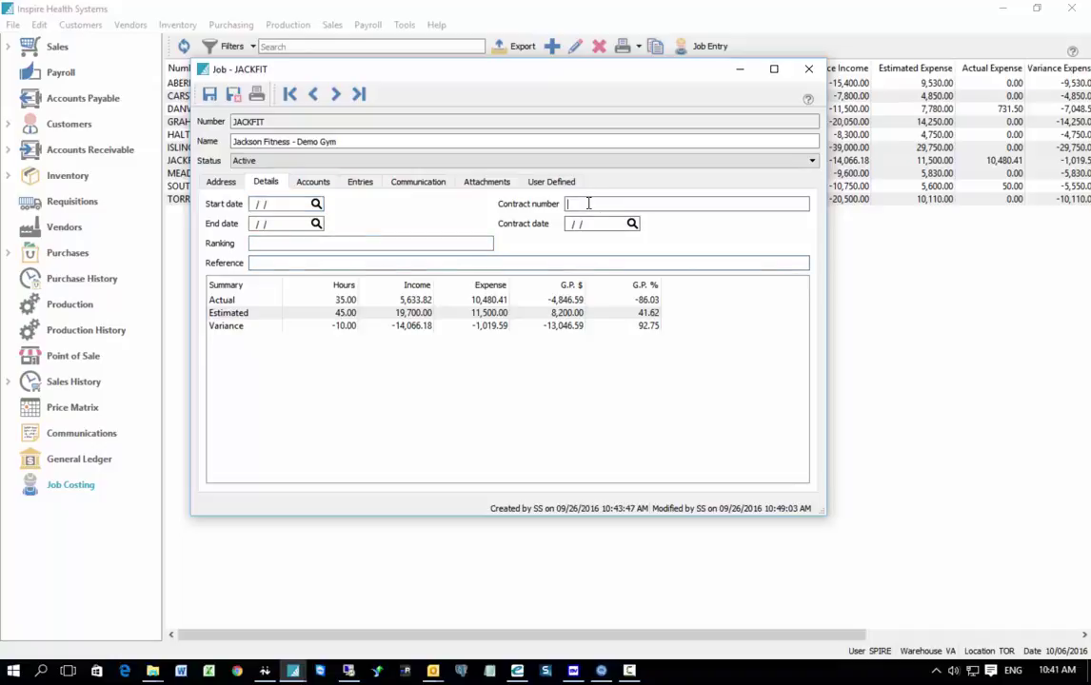
{"action": "left_click", "coordinate": [241, 305]}
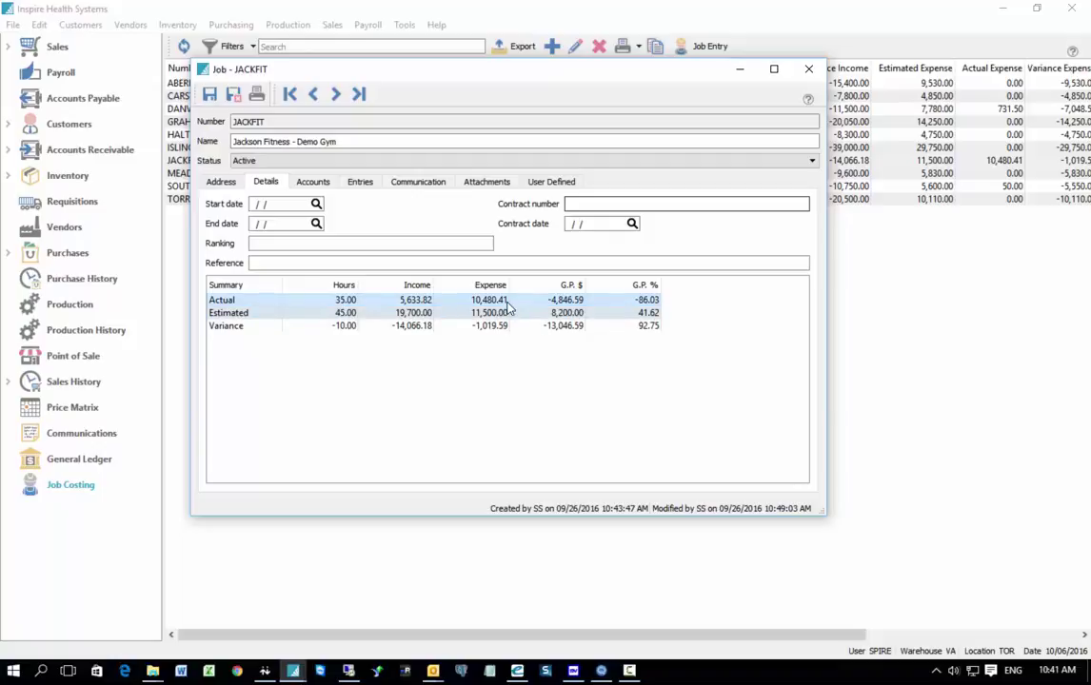
{"action": "left_click", "coordinate": [402, 318]}
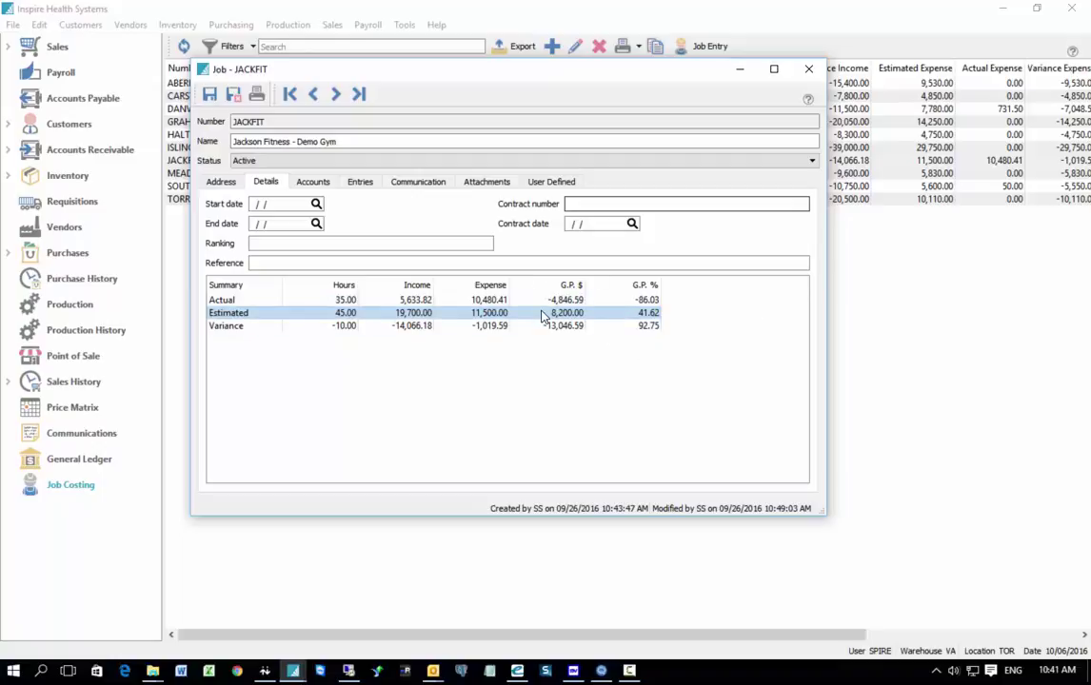
Show JACKFIT's cost accounts and step through them down to GLASS, TRAINING and WALLS
{"action": "left_click", "coordinate": [315, 183]}
{"action": "left_click", "coordinate": [229, 235]}
{"action": "left_click", "coordinate": [229, 247]}
{"action": "left_click", "coordinate": [228, 260]}
{"action": "left_click", "coordinate": [228, 274]}
{"action": "left_click", "coordinate": [229, 286]}
{"action": "left_click", "coordinate": [225, 299]}
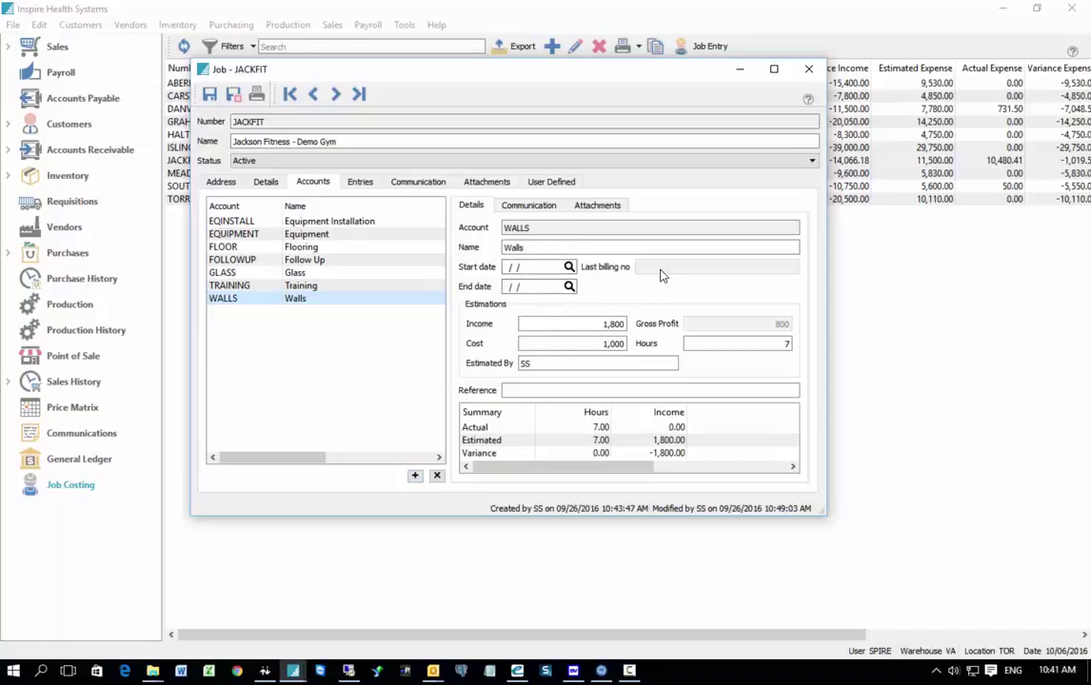
Check the account's estimated income of 1,800 and estimated cost of 1,000
{"action": "left_click", "coordinate": [585, 325]}
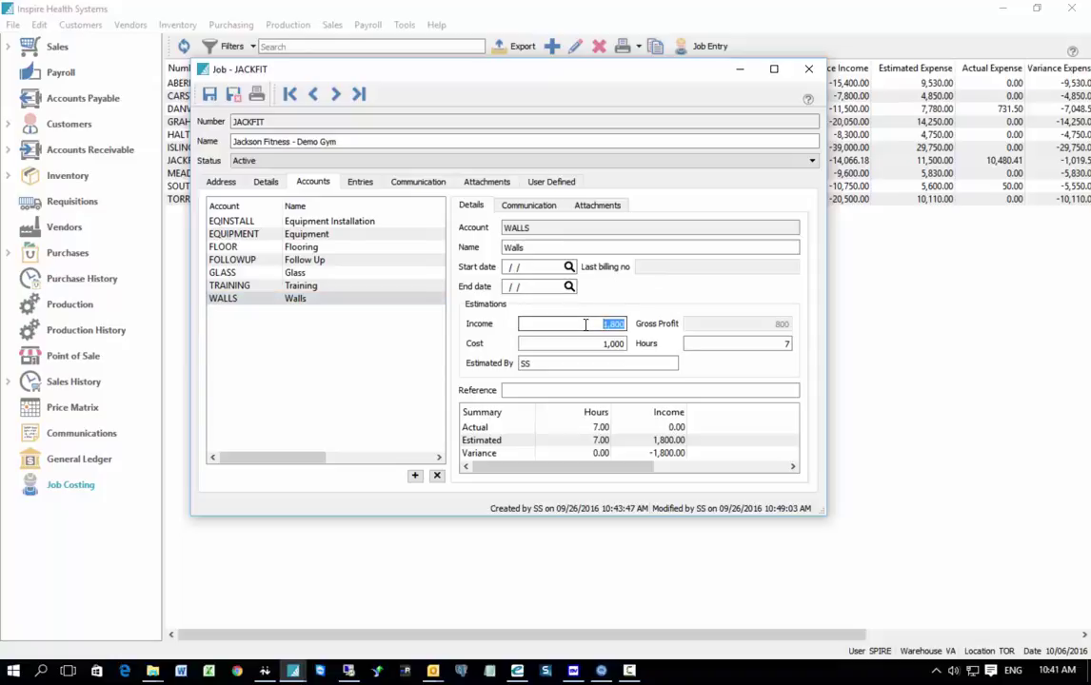
{"action": "left_click", "coordinate": [587, 345]}
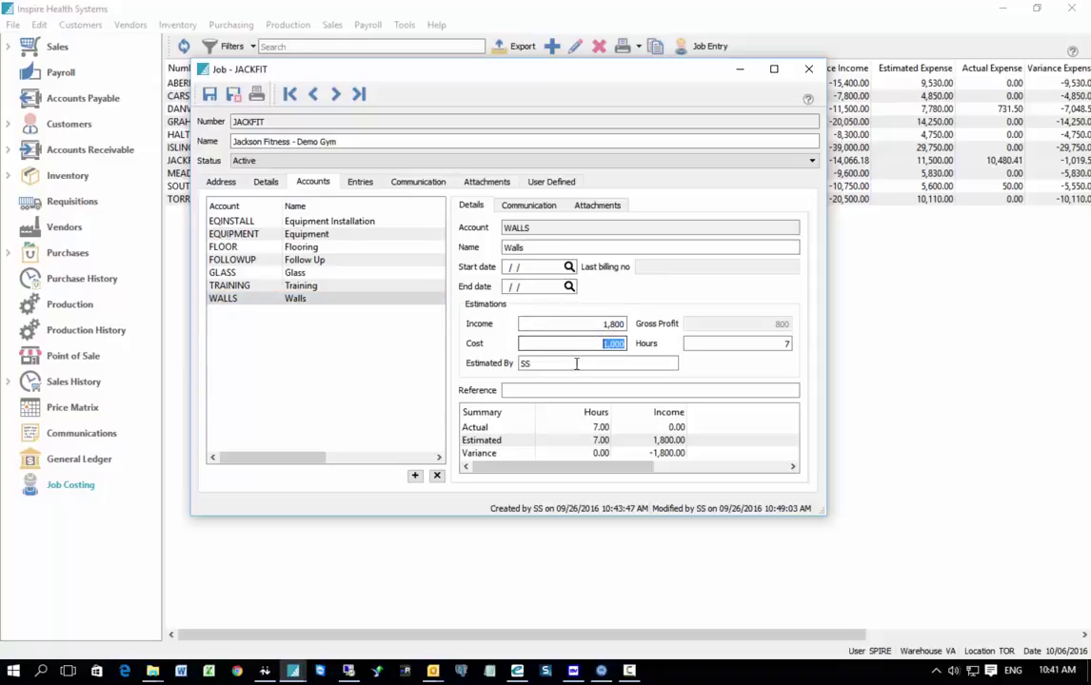
{"action": "left_click", "coordinate": [575, 364]}
{"action": "left_click", "coordinate": [538, 390]}
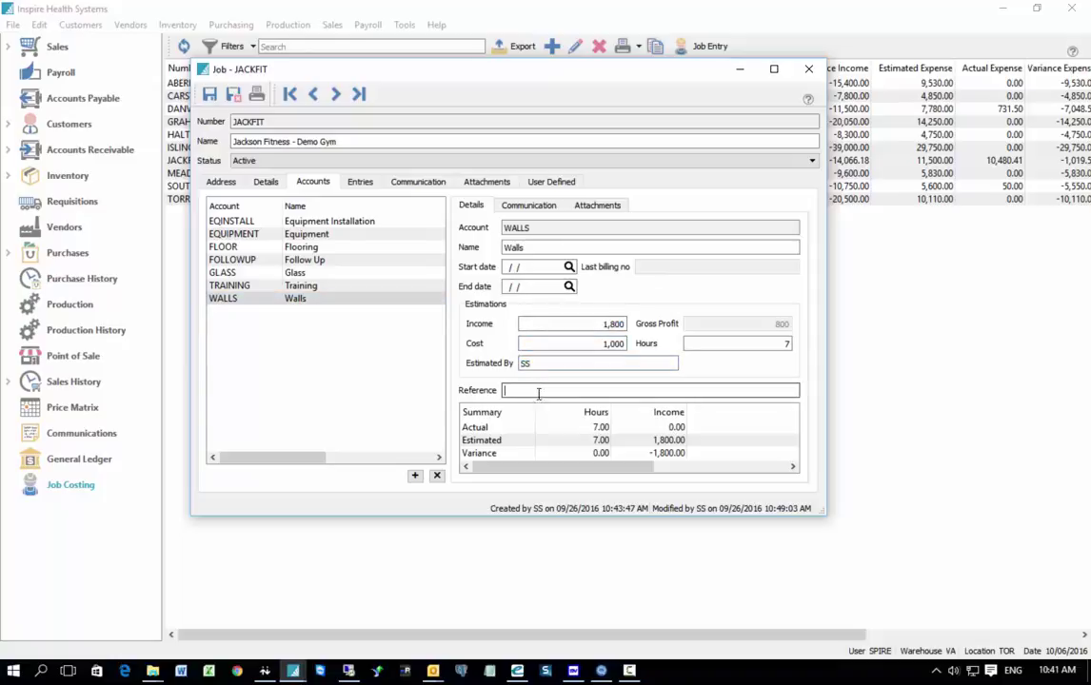
{"action": "key", "text": "Tab"}
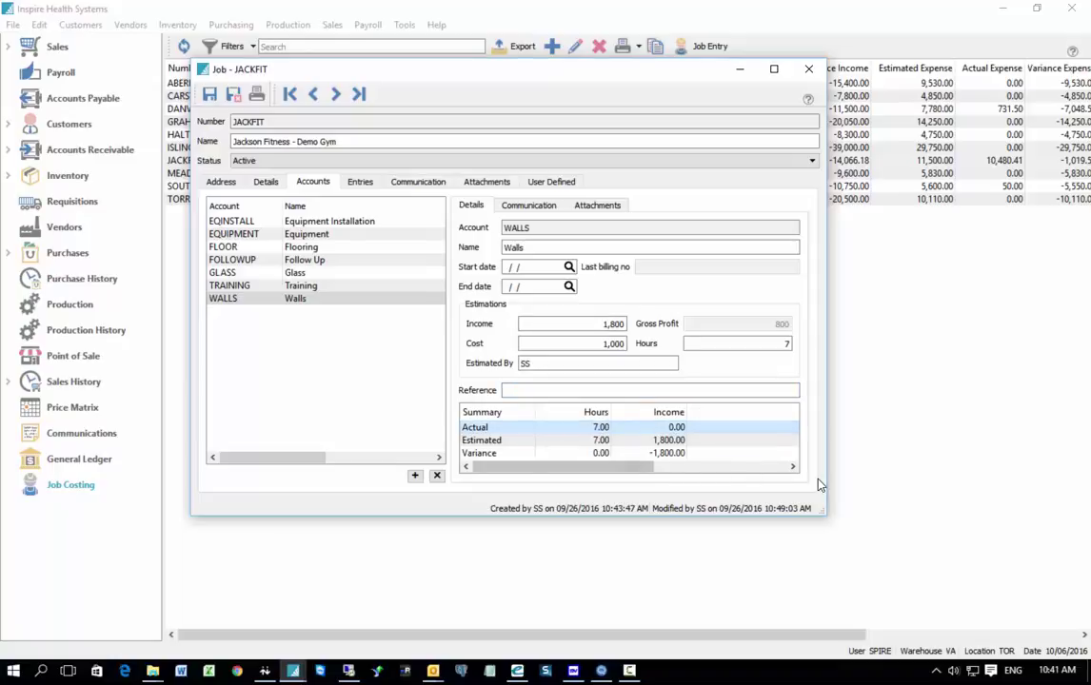
Enlarge the job window and review the EQUIPMENT, TRAINING, WALLS and GLASS account details
{"action": "mouse_move", "coordinate": [817, 495]}
{"action": "left_mouse_down"}
{"action": "mouse_move", "coordinate": [824, 517]}
{"action": "mouse_move", "coordinate": [859, 533]}
{"action": "left_mouse_up"}
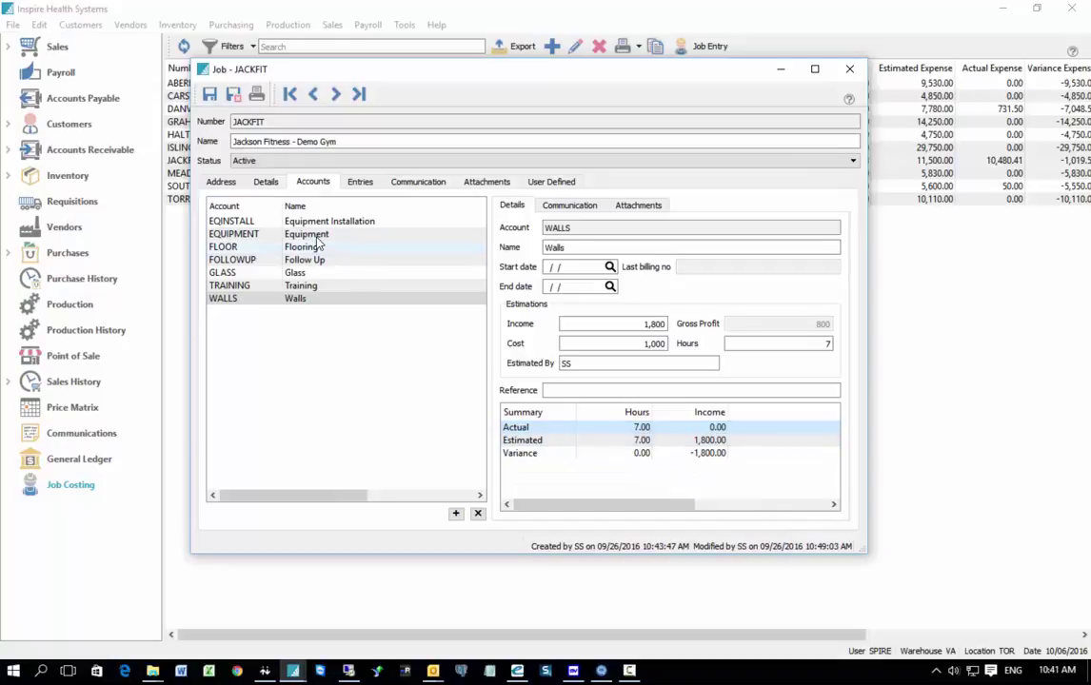
{"action": "left_click", "coordinate": [281, 237]}
{"action": "left_click", "coordinate": [273, 249]}
{"action": "left_click", "coordinate": [268, 259]}
{"action": "left_click", "coordinate": [267, 285]}
{"action": "left_click", "coordinate": [262, 298]}
{"action": "left_click", "coordinate": [269, 272]}
Show JACKFIT's posted entries in a widened window and refresh the list
{"action": "left_click", "coordinate": [361, 182]}
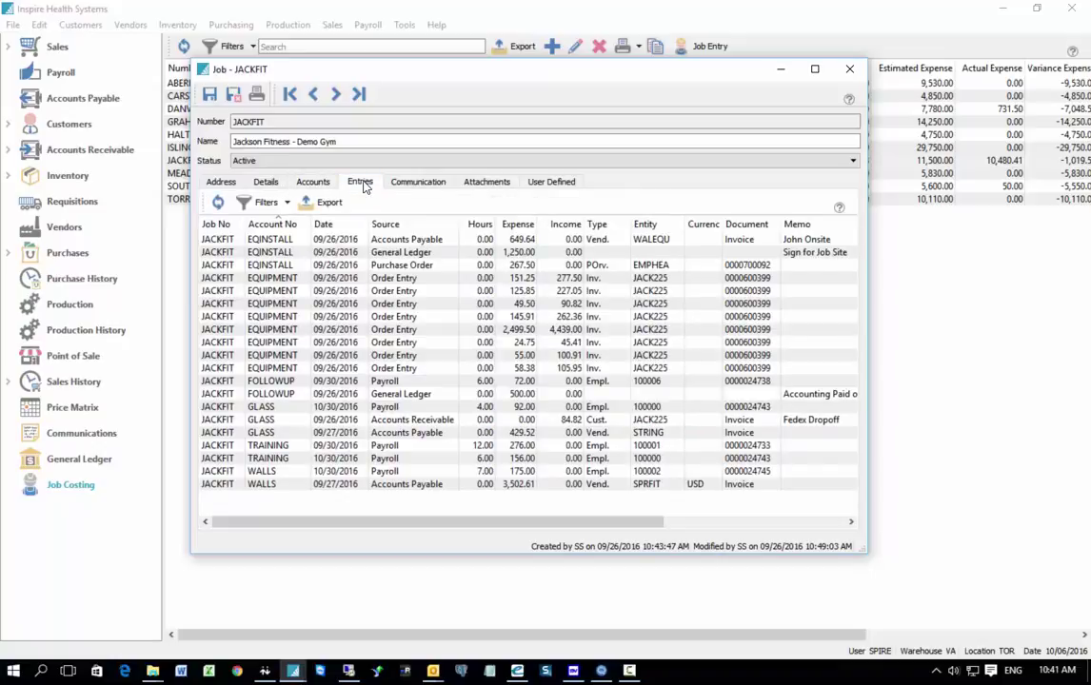
{"action": "left_click_drag", "start_coordinate": [867, 286], "coordinate": [991, 284]}
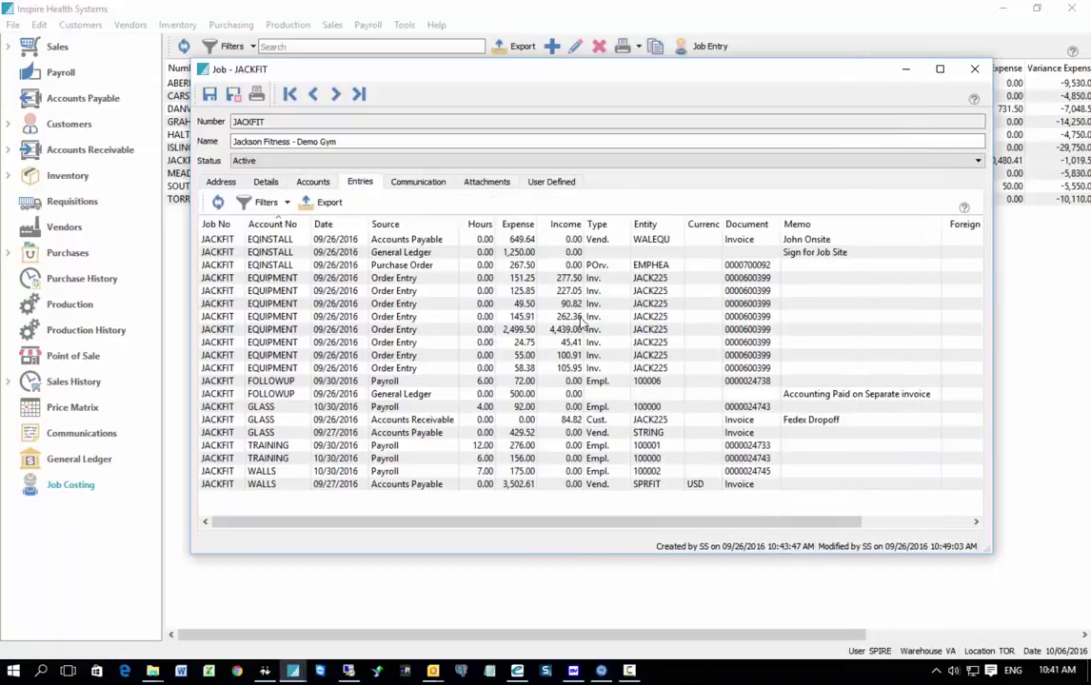
{"action": "left_click", "coordinate": [216, 202]}
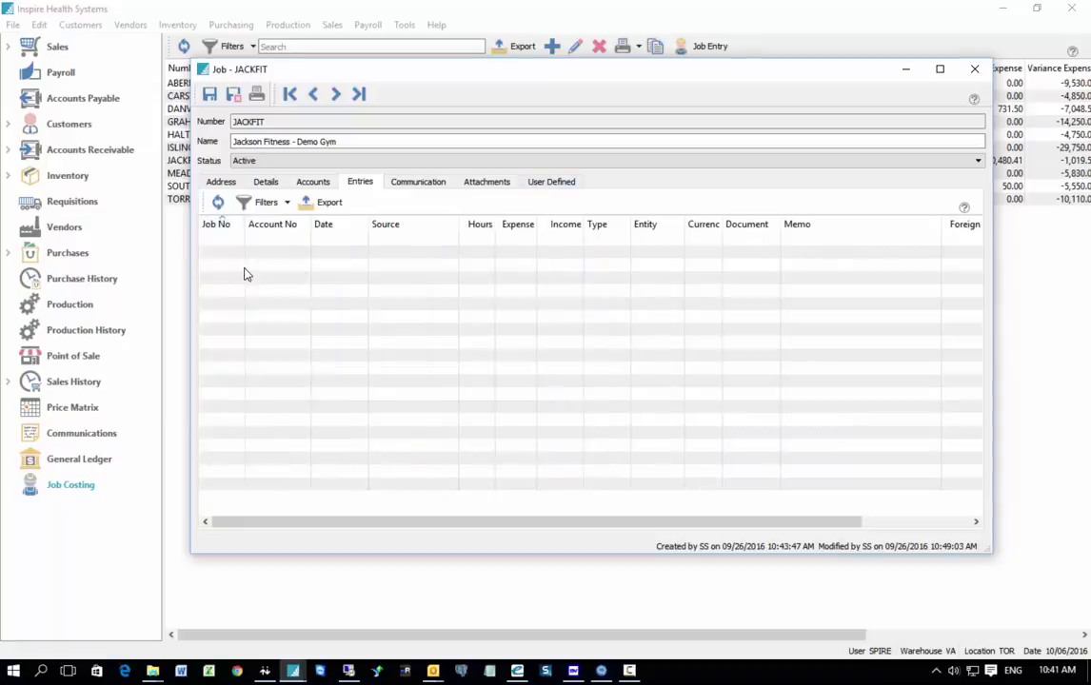
Check the job's communications with filters off, then its empty attachments list
{"action": "left_click", "coordinate": [420, 181]}
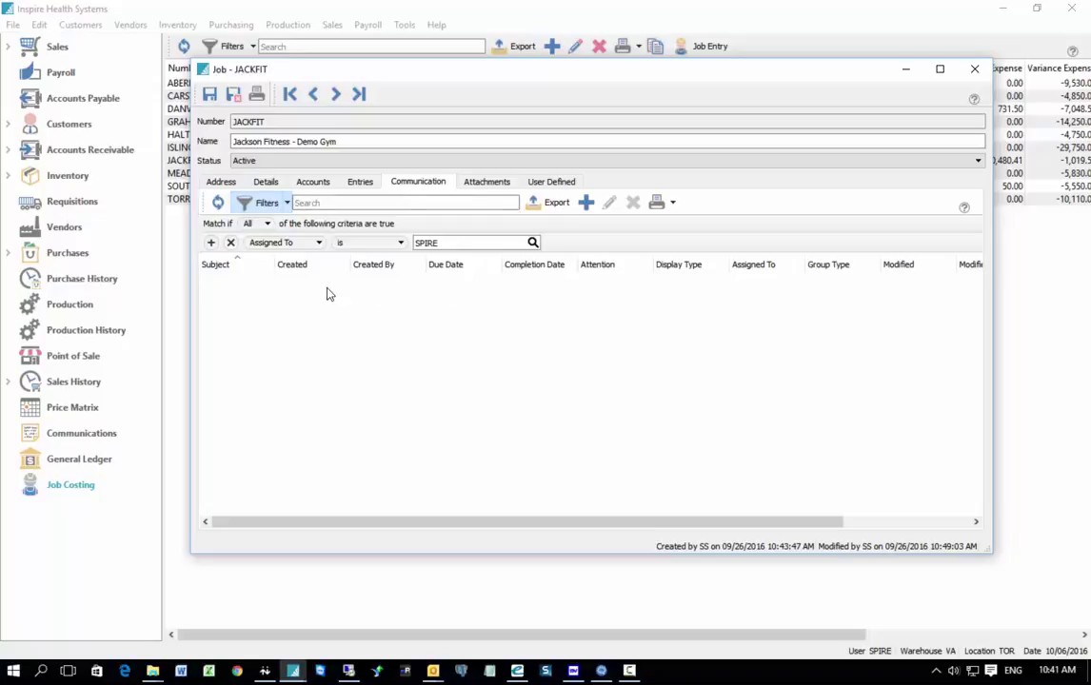
{"action": "left_click", "coordinate": [265, 204]}
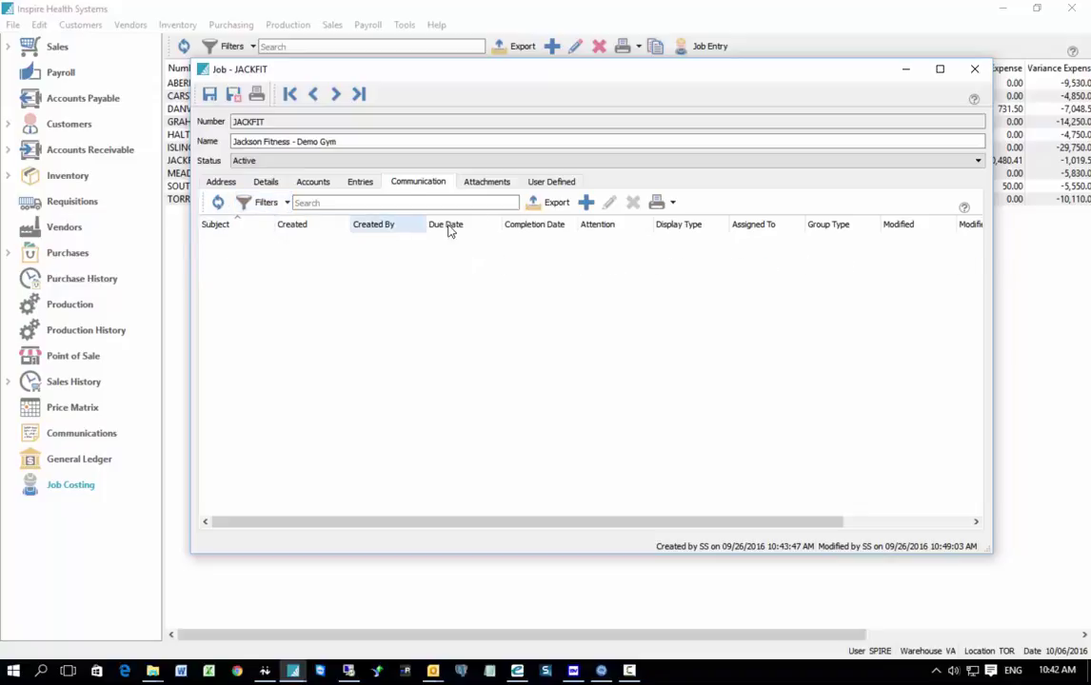
{"action": "left_click", "coordinate": [494, 184]}
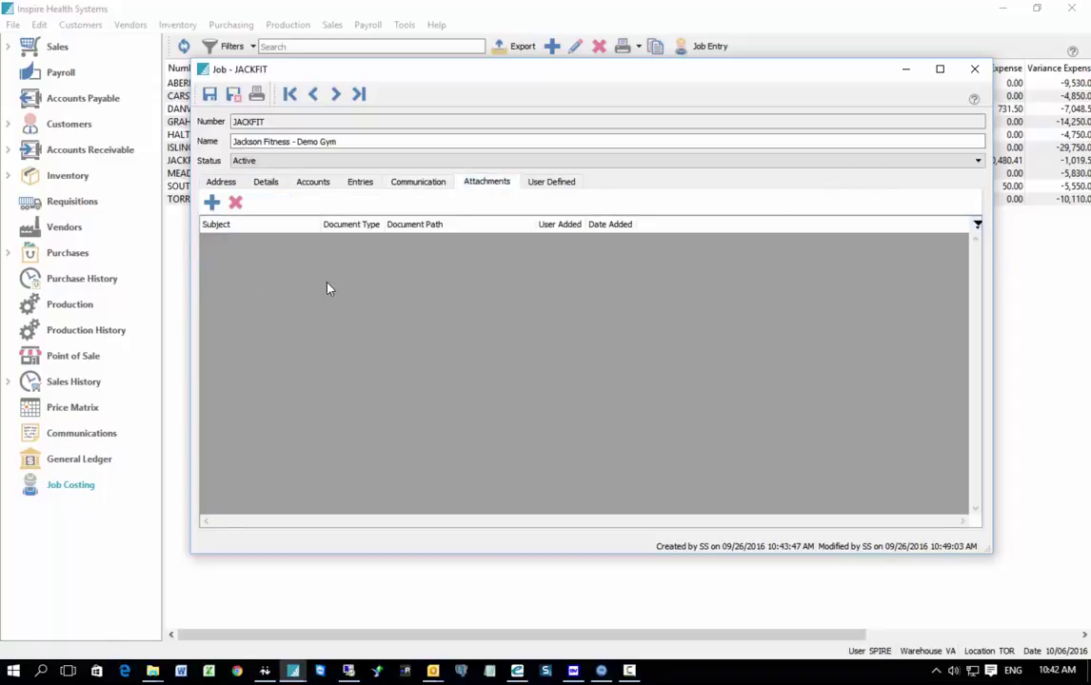
Review JACKFIT's User Defined pages and report list, then close the job and select HALTON
{"action": "left_click", "coordinate": [556, 182]}
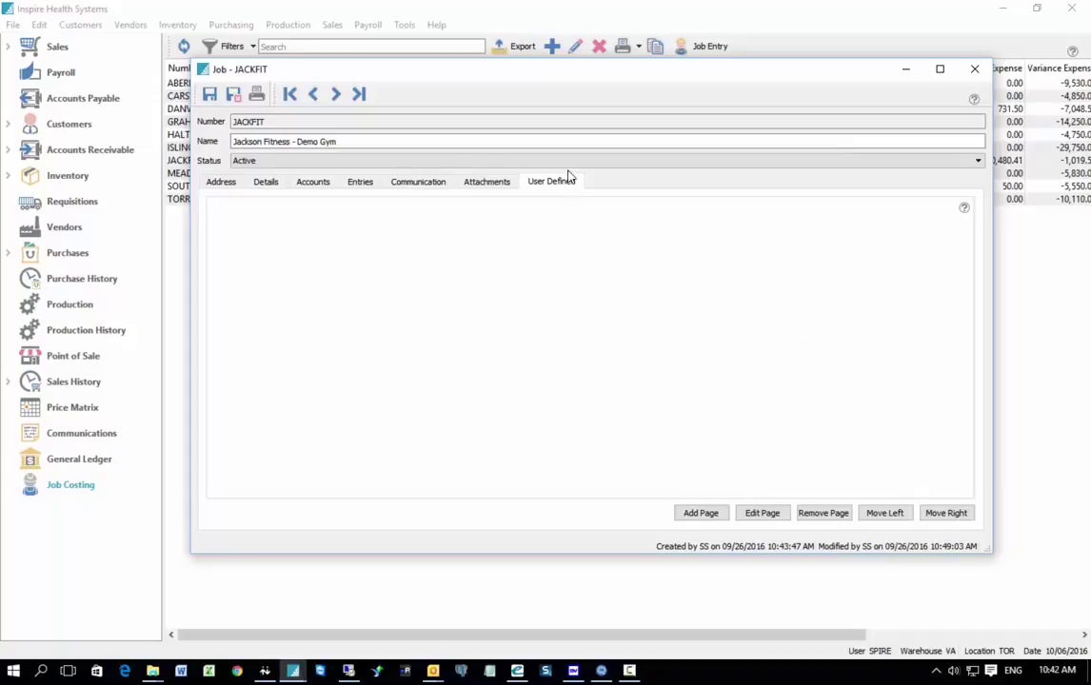
{"action": "left_click", "coordinate": [222, 183]}
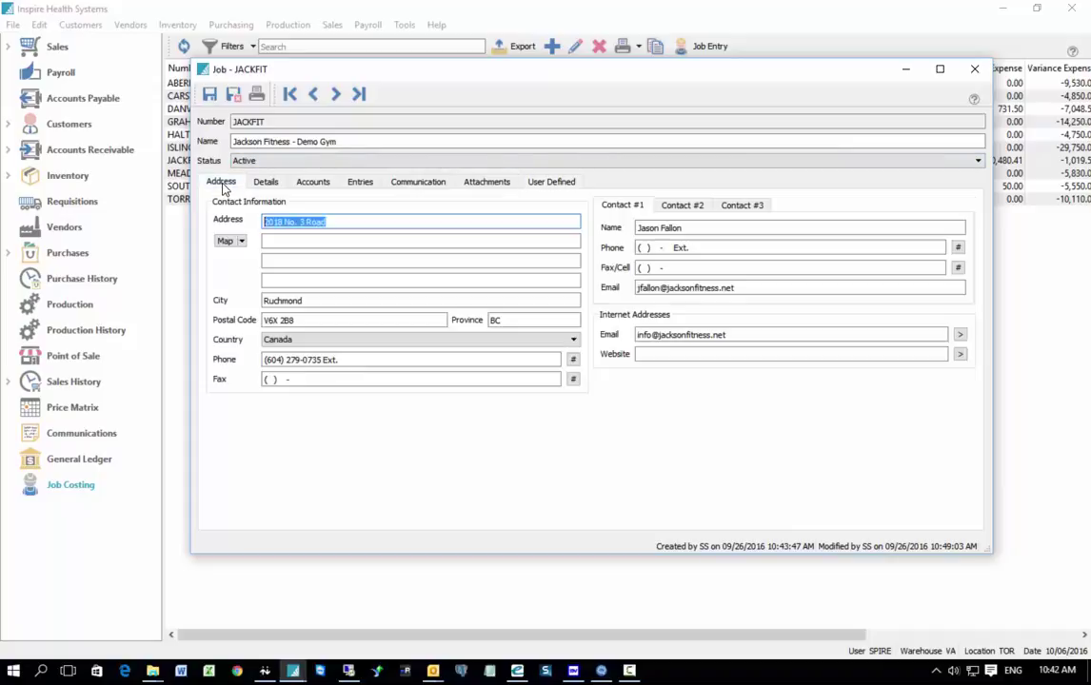
{"action": "left_click", "coordinate": [257, 95]}
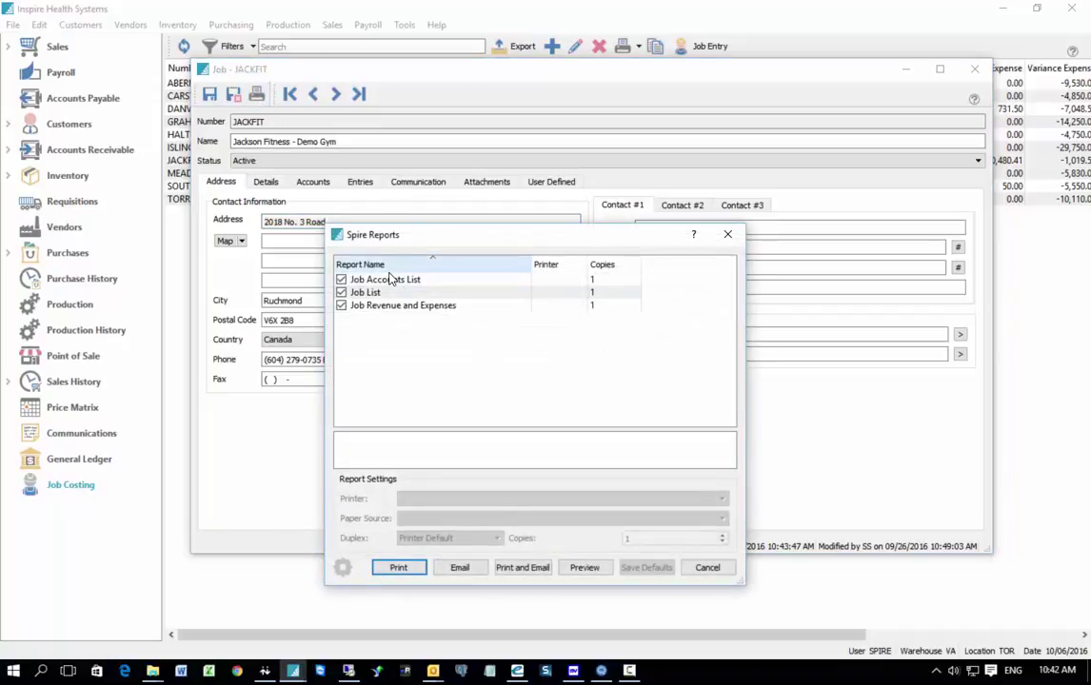
{"action": "left_click", "coordinate": [706, 572]}
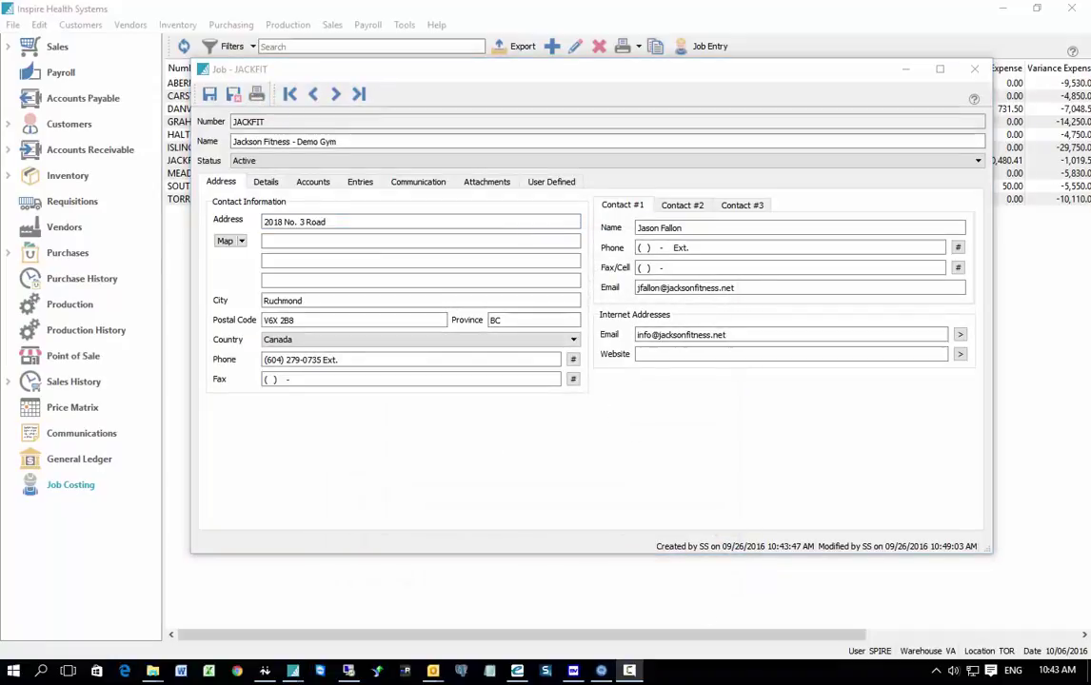
{"action": "left_click", "coordinate": [974, 69]}
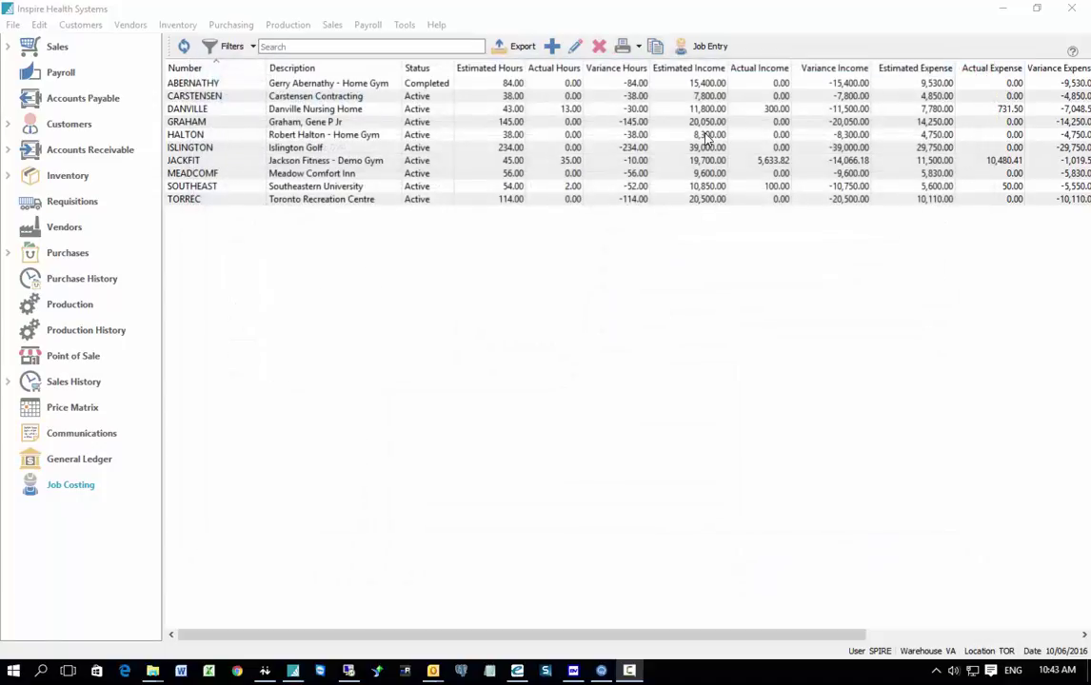
{"action": "left_click", "coordinate": [707, 136]}
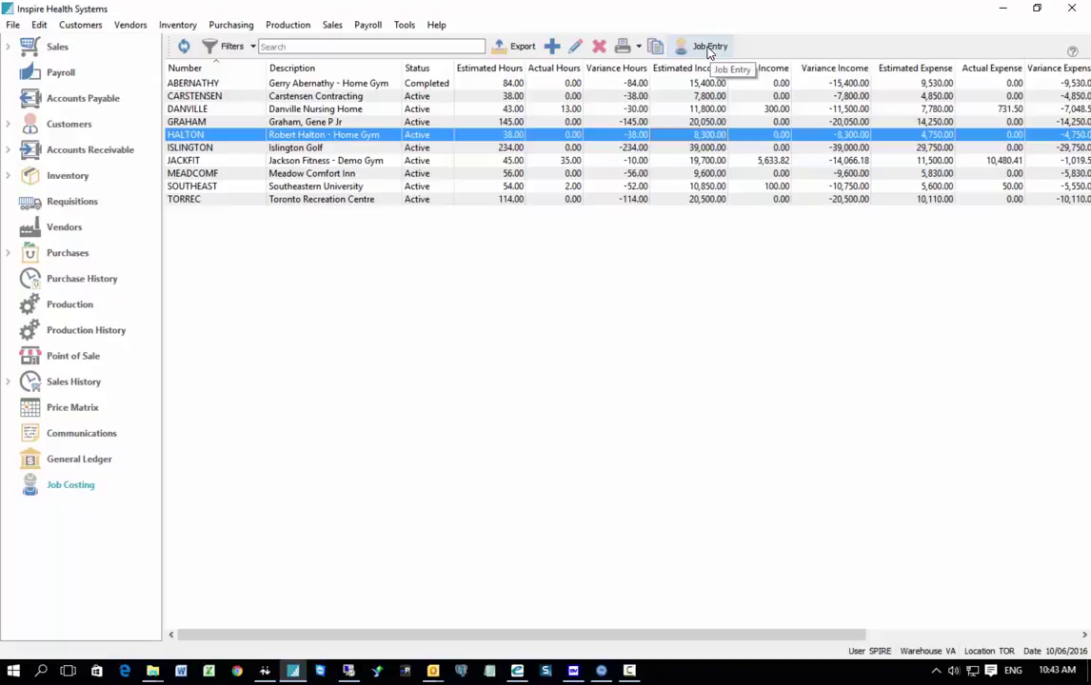
Create a job entry of 12 hours, 200 income and 12 expense on ABERNATHY /EQINSTALL and try posting
{"action": "left_click", "coordinate": [708, 48]}
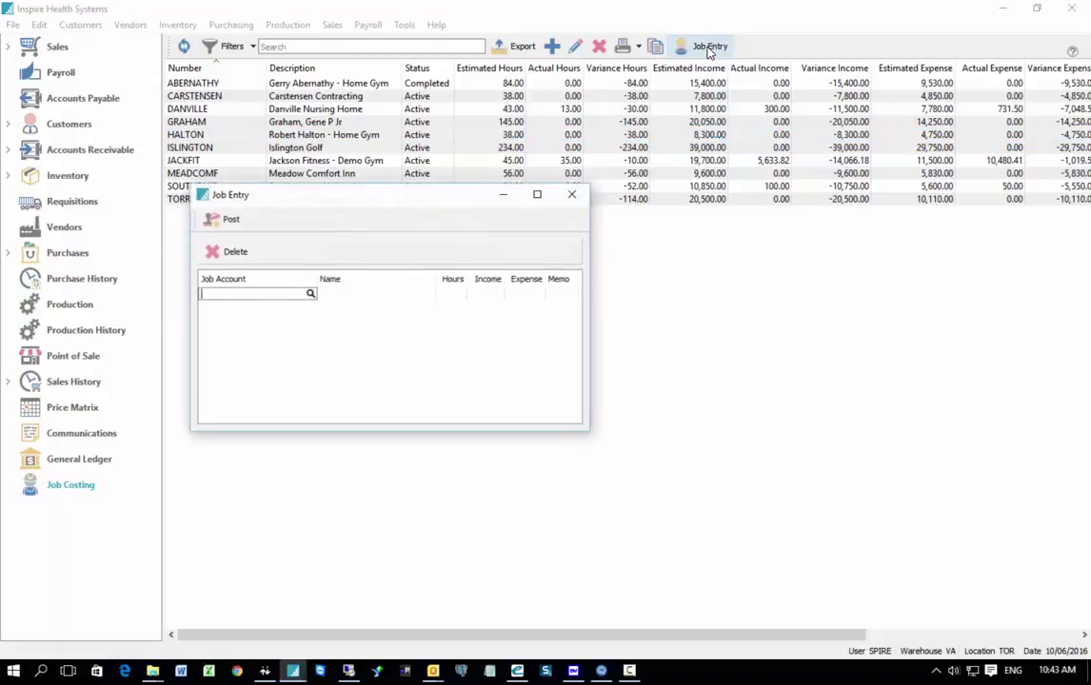
{"action": "left_click", "coordinate": [310, 293]}
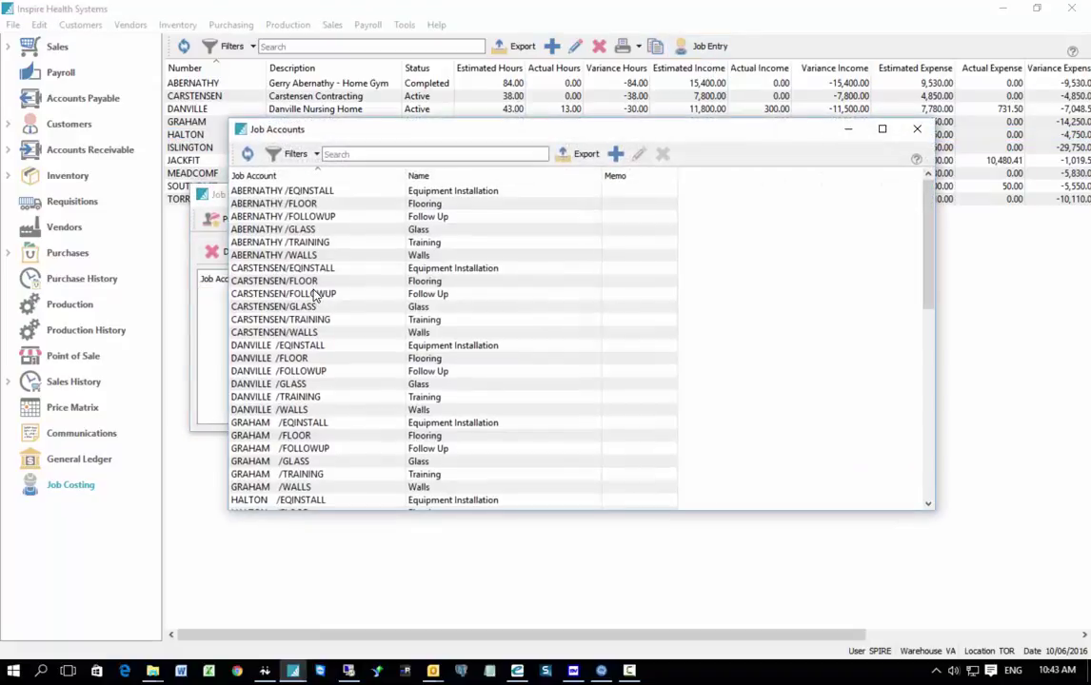
{"action": "double_click", "coordinate": [281, 197]}
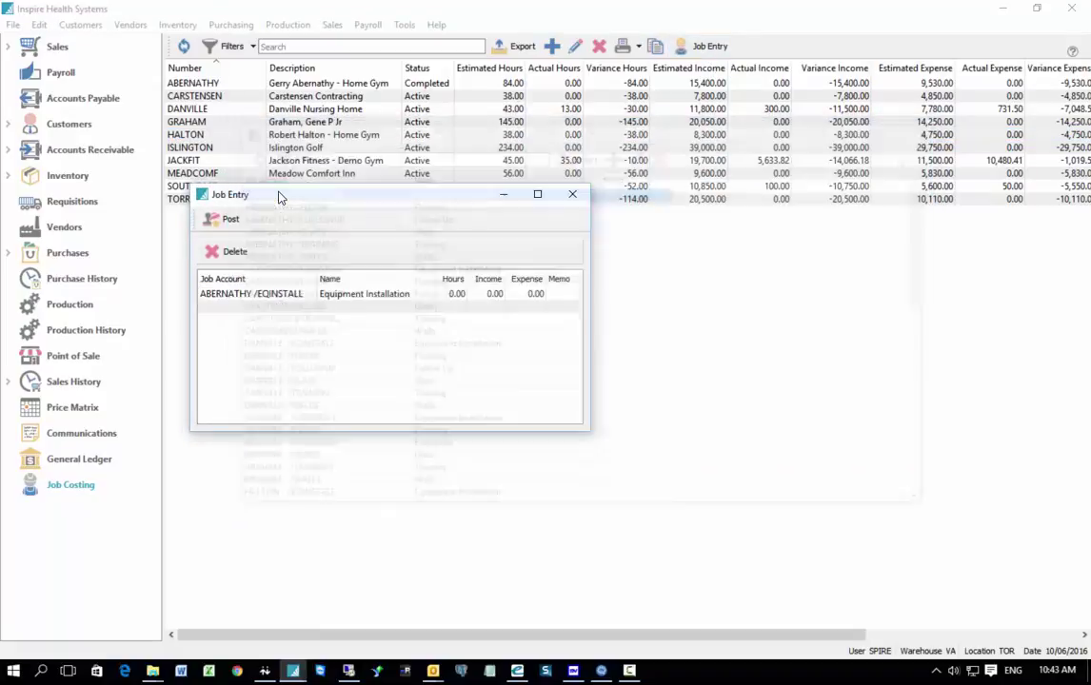
{"action": "left_click", "coordinate": [455, 296]}
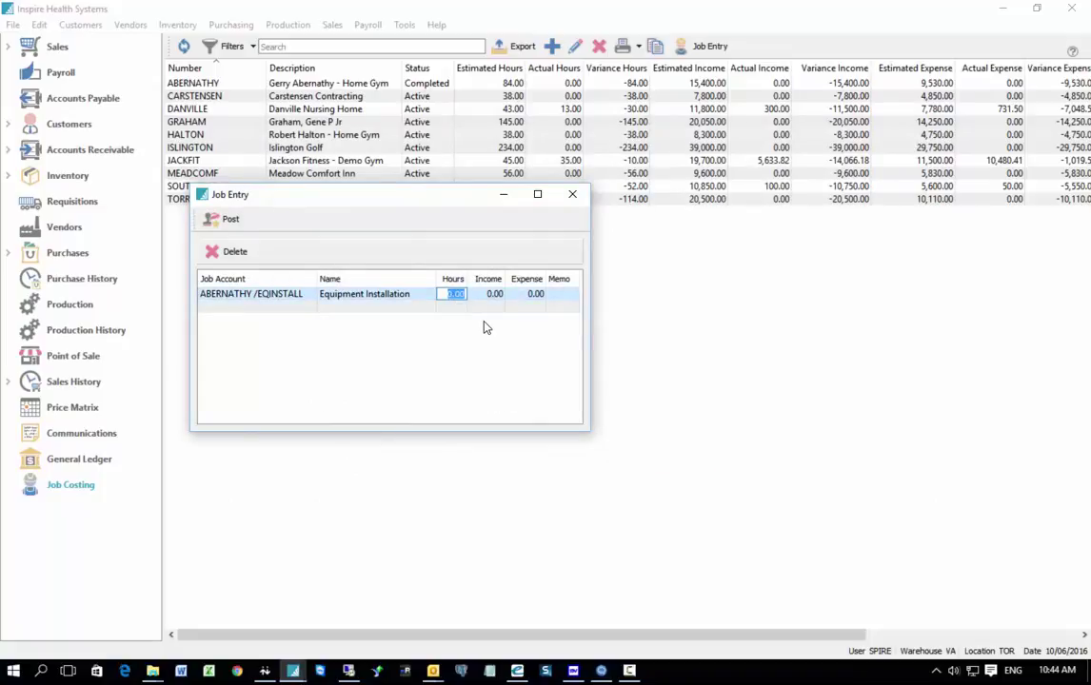
{"action": "type", "text": "12"}
{"action": "left_click", "coordinate": [487, 296]}
{"action": "type", "text": "200"}
{"action": "left_click", "coordinate": [533, 296]}
{"action": "type", "text": "12"}
{"action": "left_click_drag", "start_coordinate": [591, 317], "coordinate": [723, 317]}
{"action": "left_click", "coordinate": [562, 296]}
{"action": "left_click", "coordinate": [246, 298]}
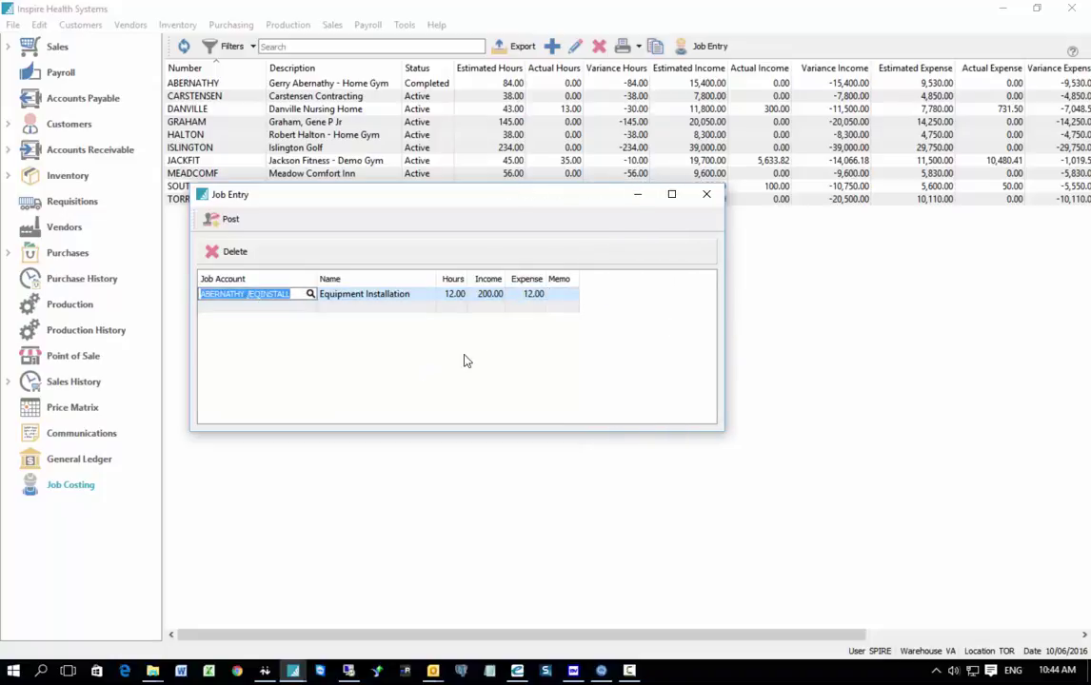
{"action": "left_click", "coordinate": [227, 221]}
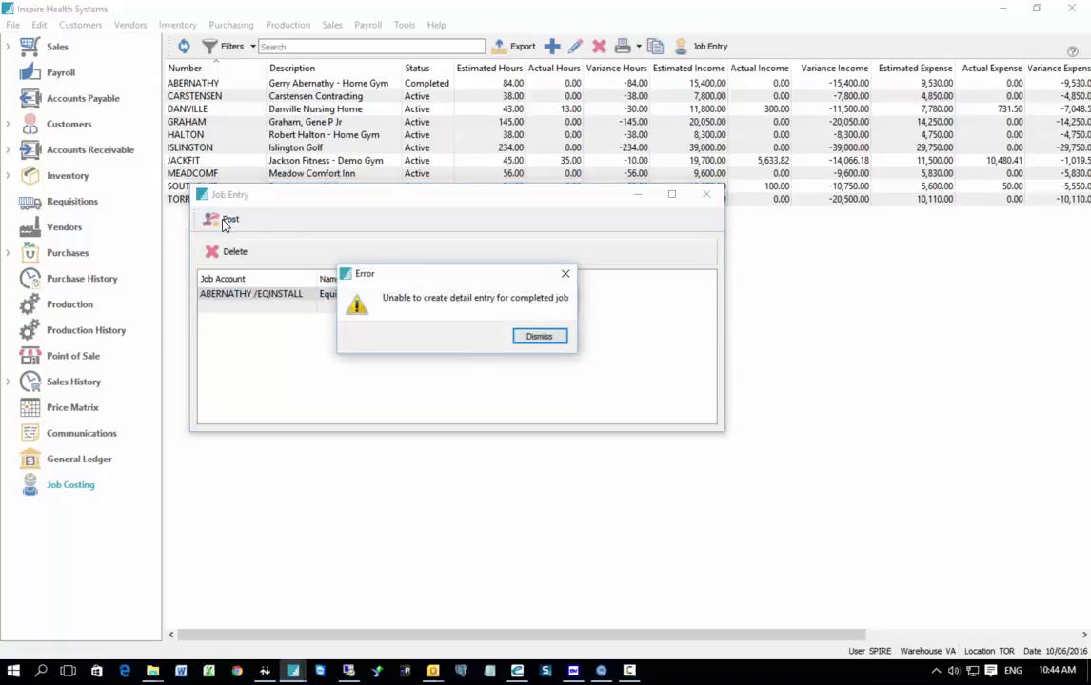
Dismiss the completed-job error, switch the account to HALTON /TRAINING, post, and close the entry window
{"action": "left_click", "coordinate": [539, 339]}
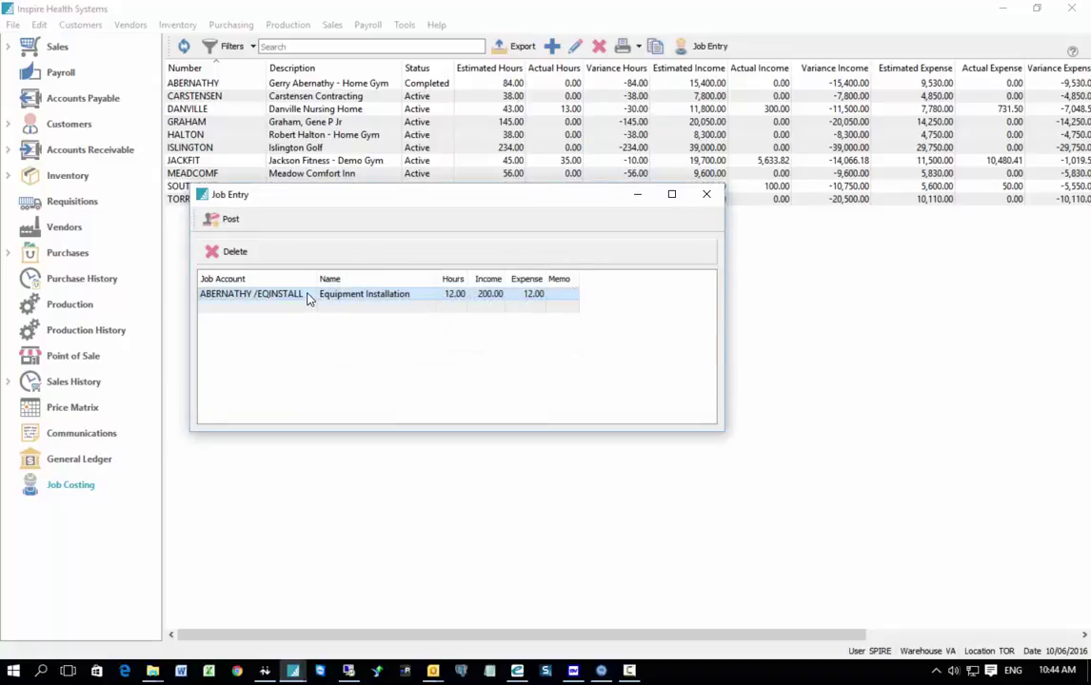
{"action": "left_click", "coordinate": [308, 297]}
{"action": "left_click", "coordinate": [307, 295]}
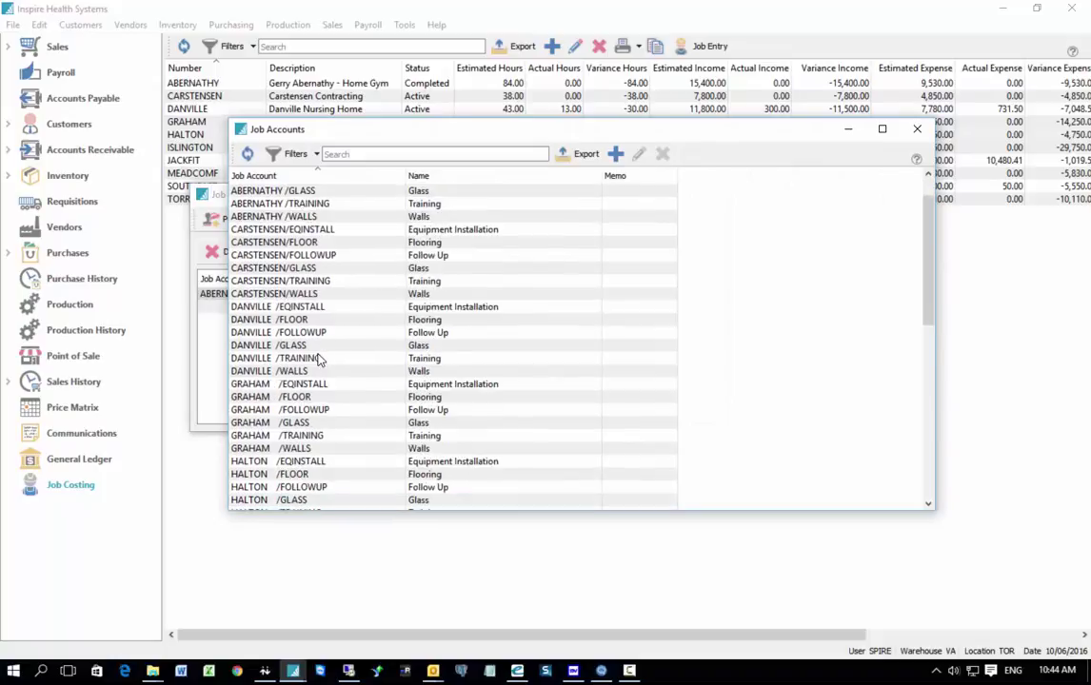
{"action": "scroll", "coordinate": [319, 359], "scroll_direction": "down", "scroll_amount": 3}
{"action": "double_click", "coordinate": [312, 401]}
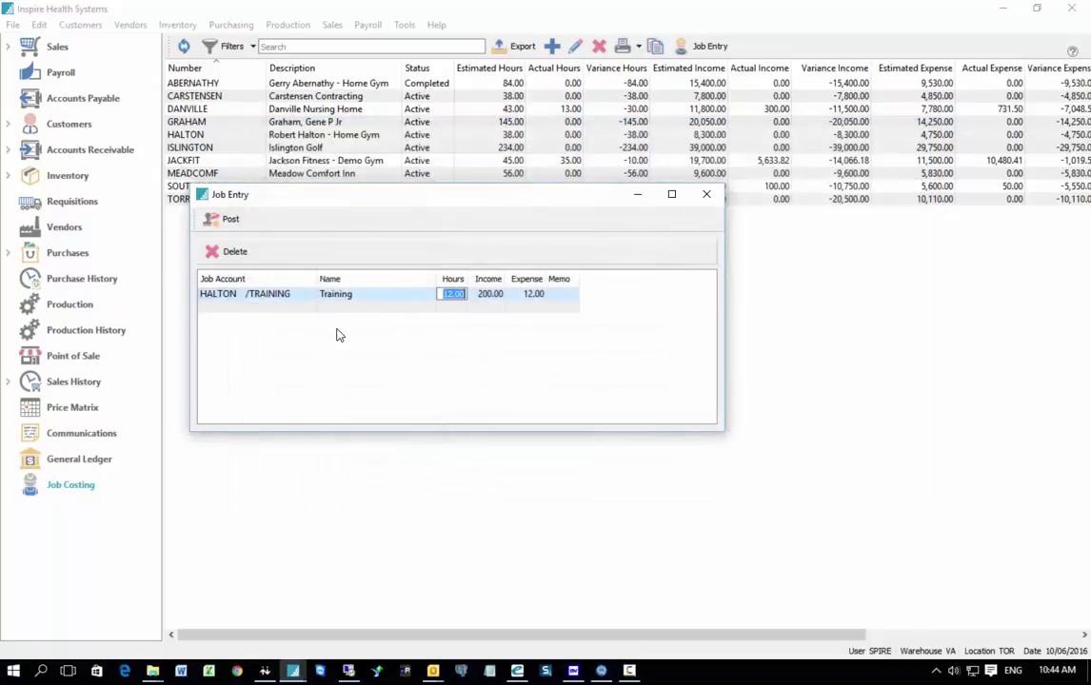
{"action": "left_click", "coordinate": [233, 223]}
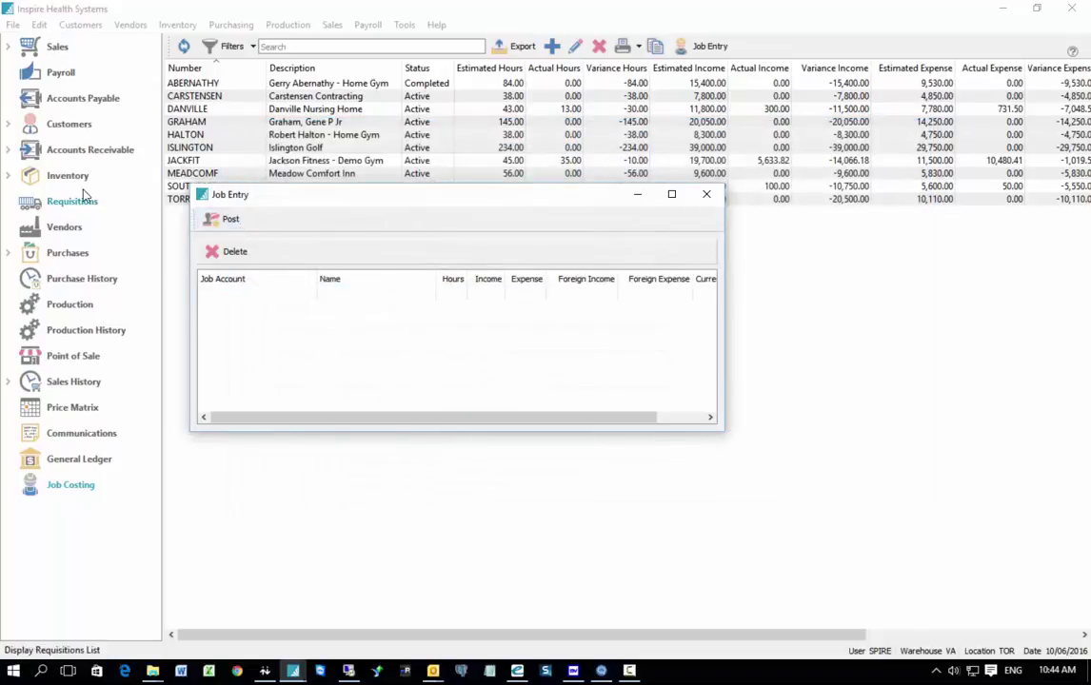
{"action": "left_click", "coordinate": [706, 194]}
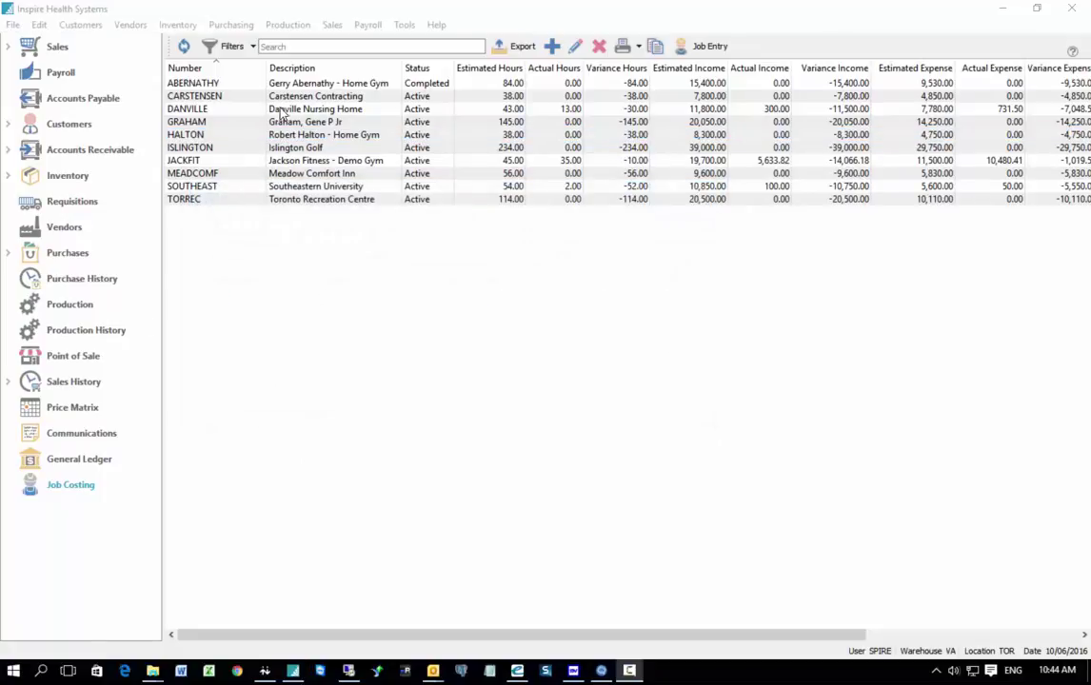
Select DANVILLE, review its Copy Accounts, Estimates, Put on hold and Copy Notes options, and confirm
{"action": "left_click", "coordinate": [283, 111]}
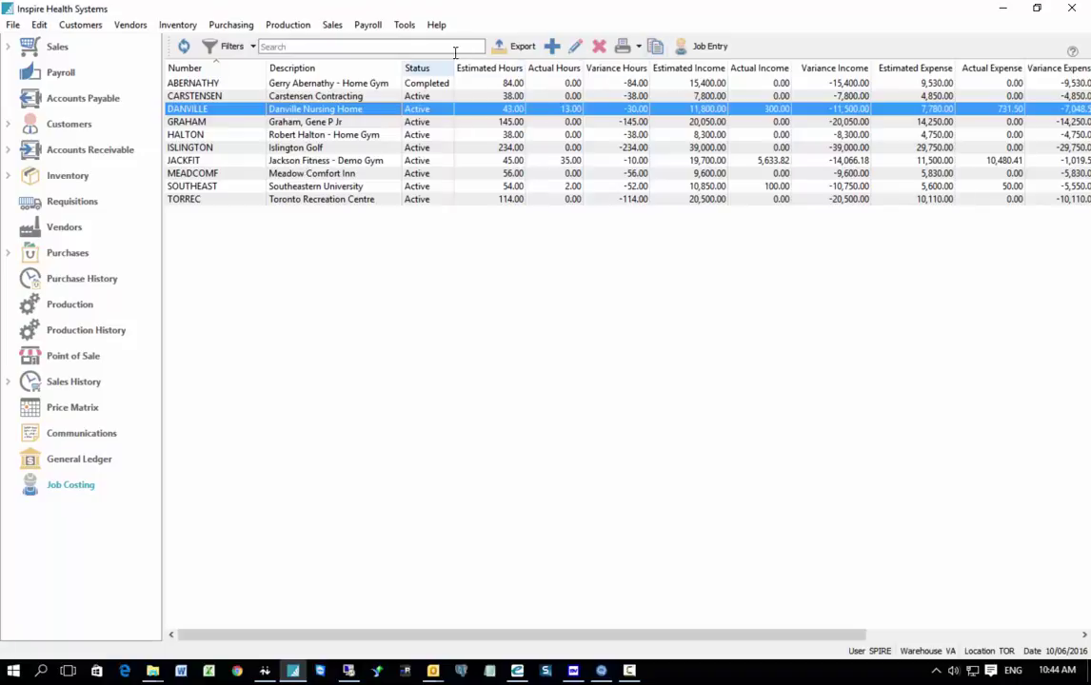
{"action": "left_click", "coordinate": [657, 48]}
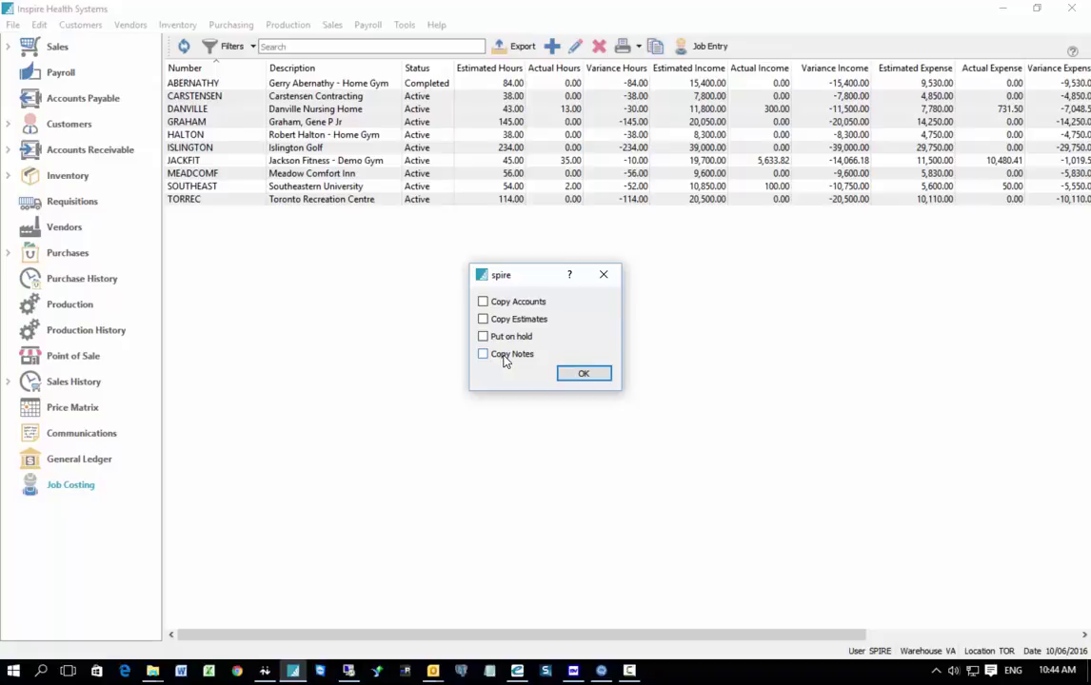
{"action": "left_click", "coordinate": [588, 377]}
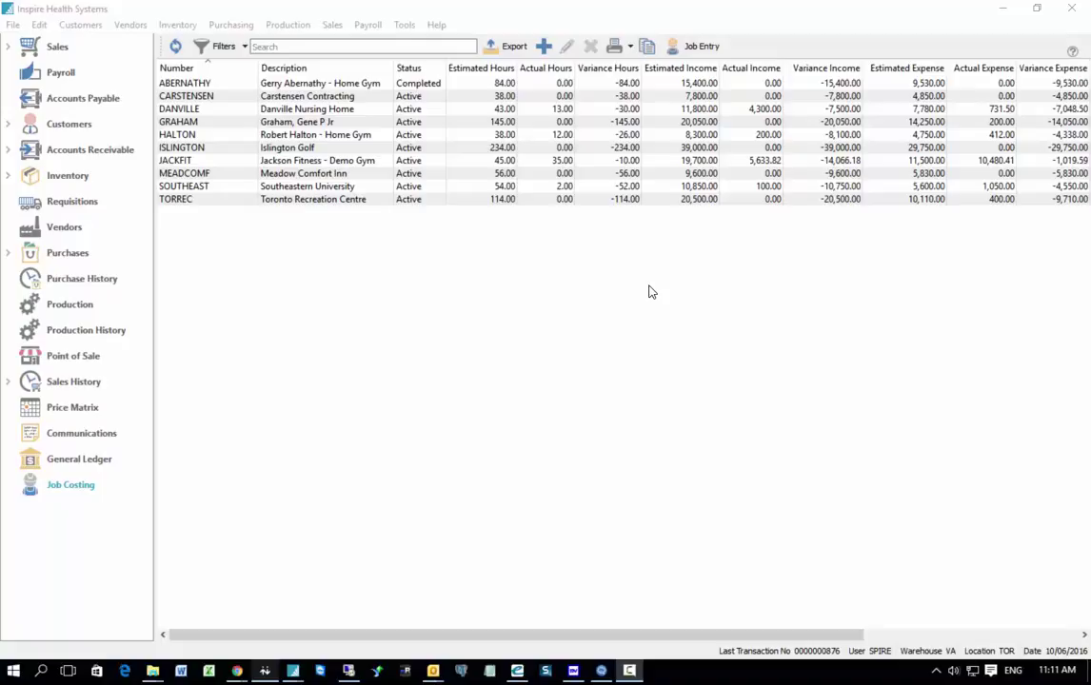
Open the Springfield Fitness vendor from Accounts Payable and start a new invoice
{"action": "left_click", "coordinate": [80, 104]}
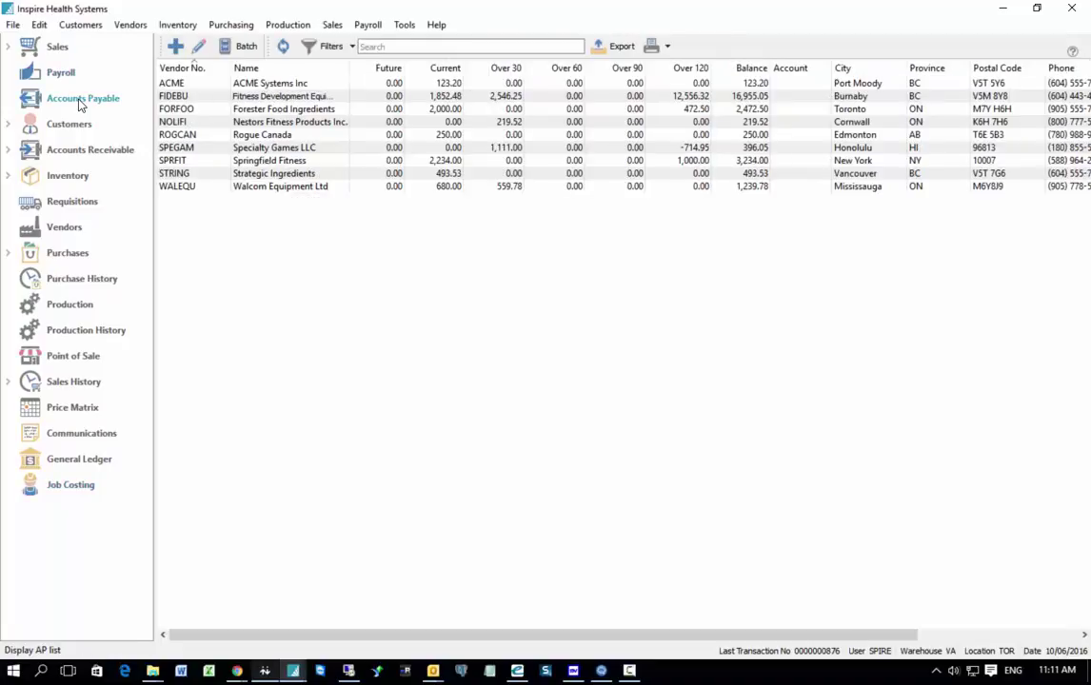
{"action": "double_click", "coordinate": [212, 161]}
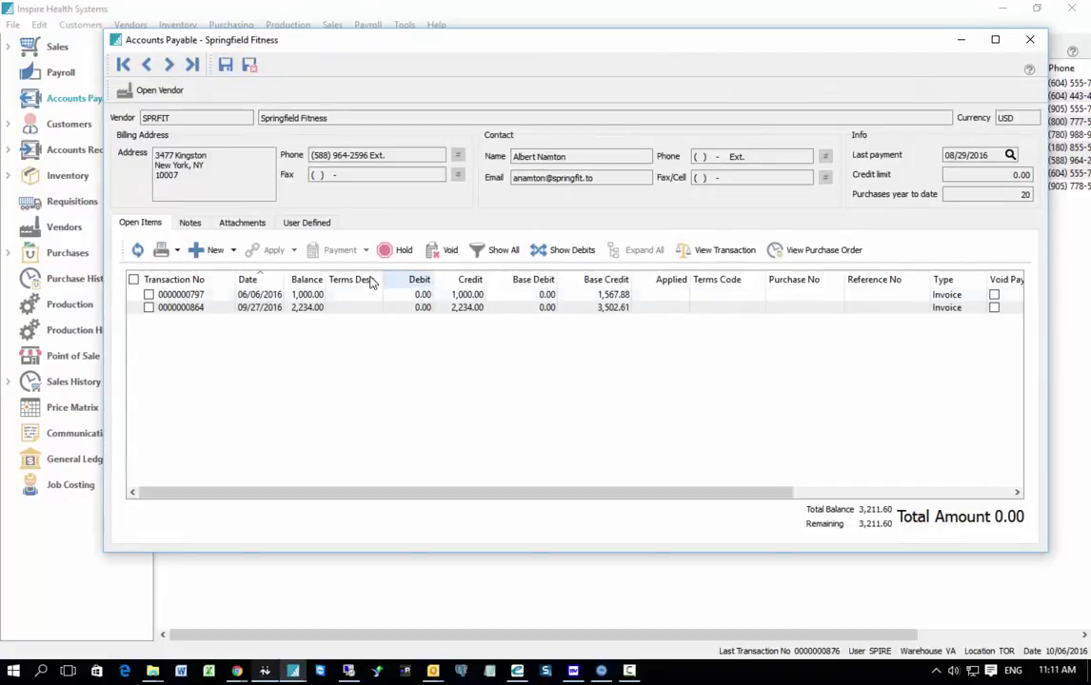
{"action": "left_click", "coordinate": [212, 251]}
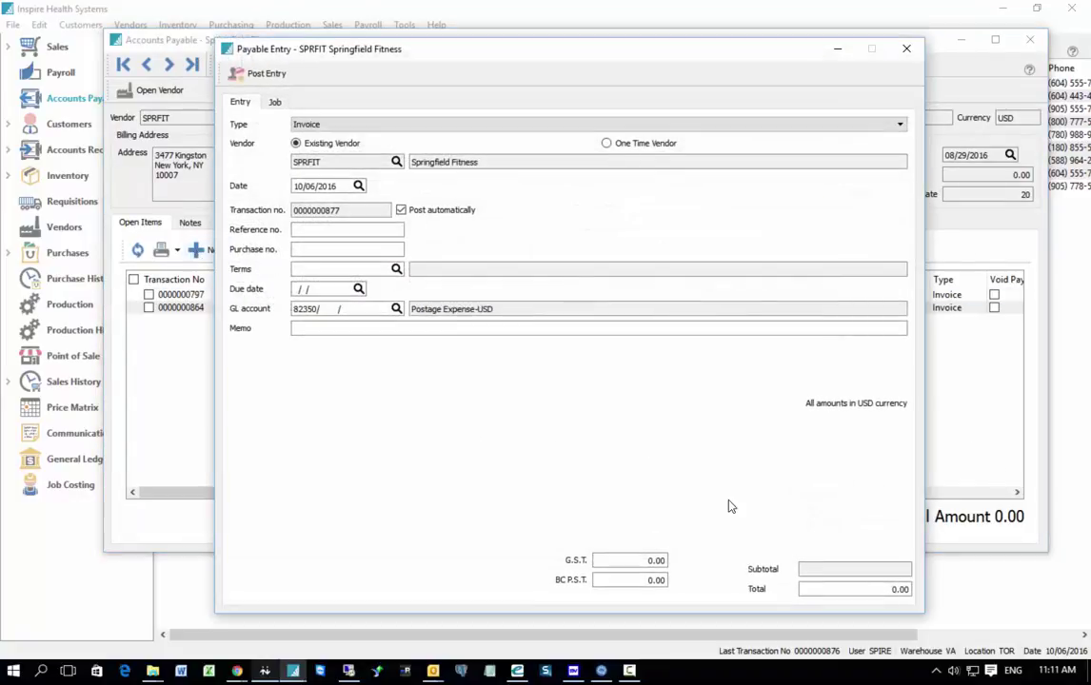
Enter a 1,000.00 invoice total and set BC P.S.T. to 0, leaving 44.64 G.S.T
{"action": "left_click", "coordinate": [840, 588]}
{"action": "type", "text": "1000"}
{"action": "key", "text": "Tab"}
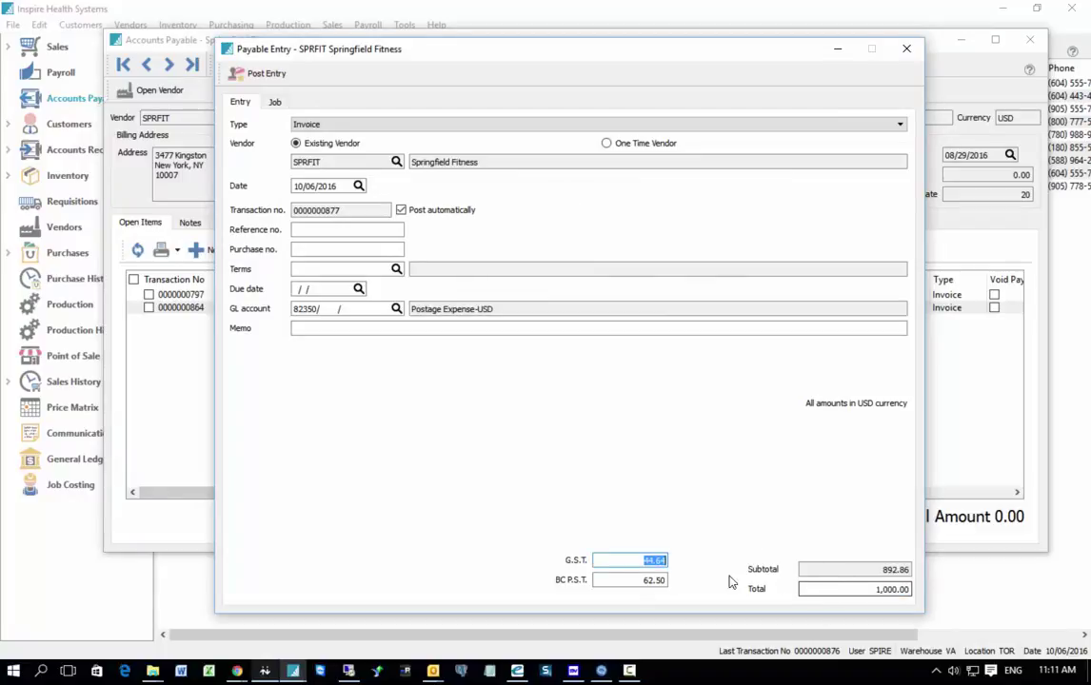
{"action": "left_click", "coordinate": [606, 581]}
{"action": "type", "text": "0"}
{"action": "key", "text": "Tab"}
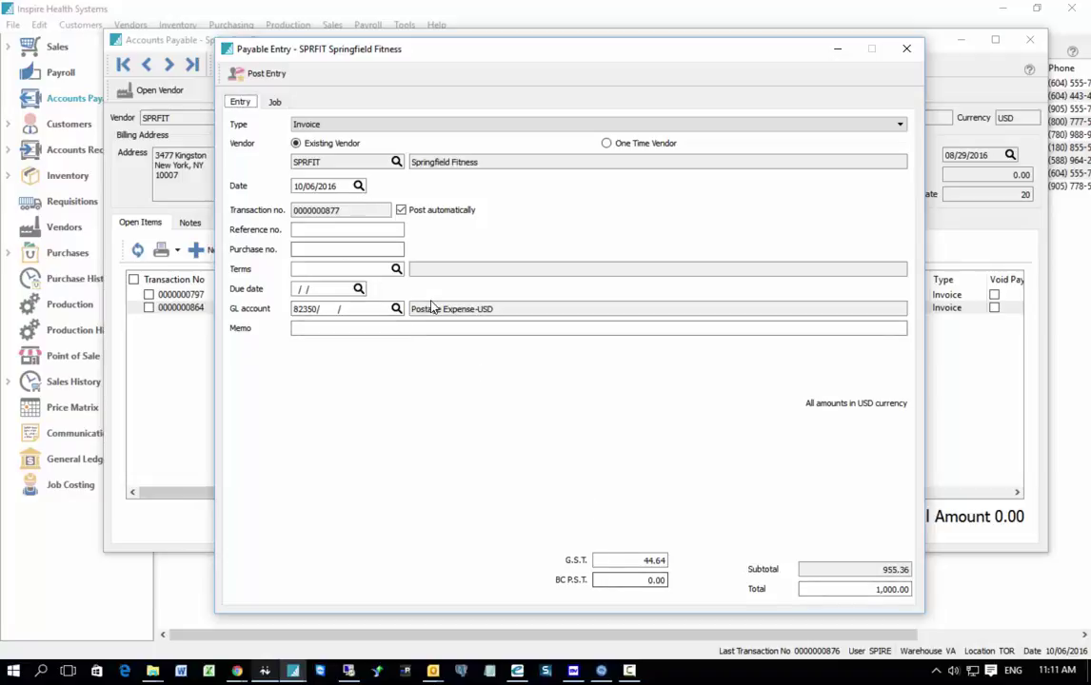
Allocate the invoice's 955.36 expense to the SOUTHEAST /TRAINING job account
{"action": "left_click", "coordinate": [276, 103]}
{"action": "left_click", "coordinate": [289, 173]}
{"action": "type", "text": "S"}
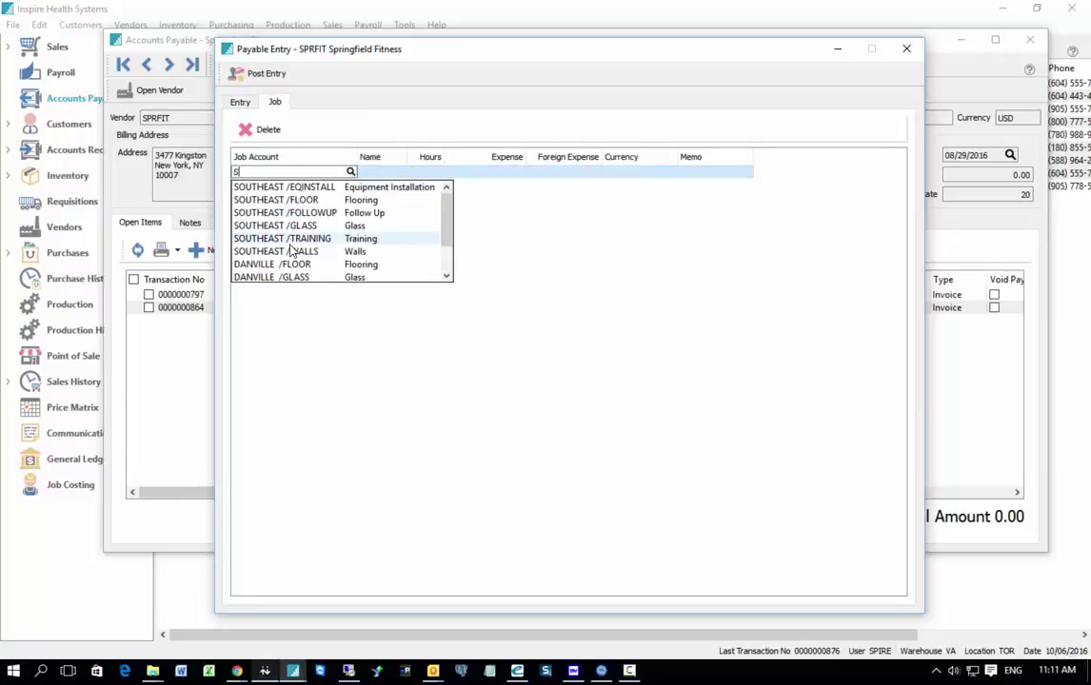
{"action": "left_click", "coordinate": [292, 250]}
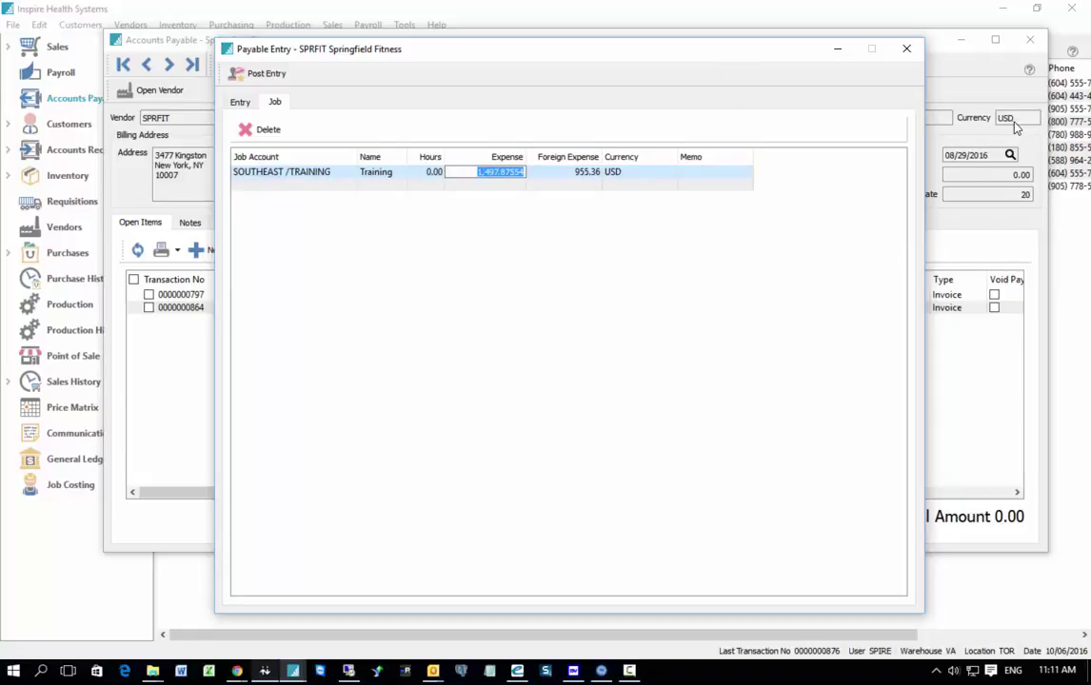
{"action": "left_click", "coordinate": [471, 173]}
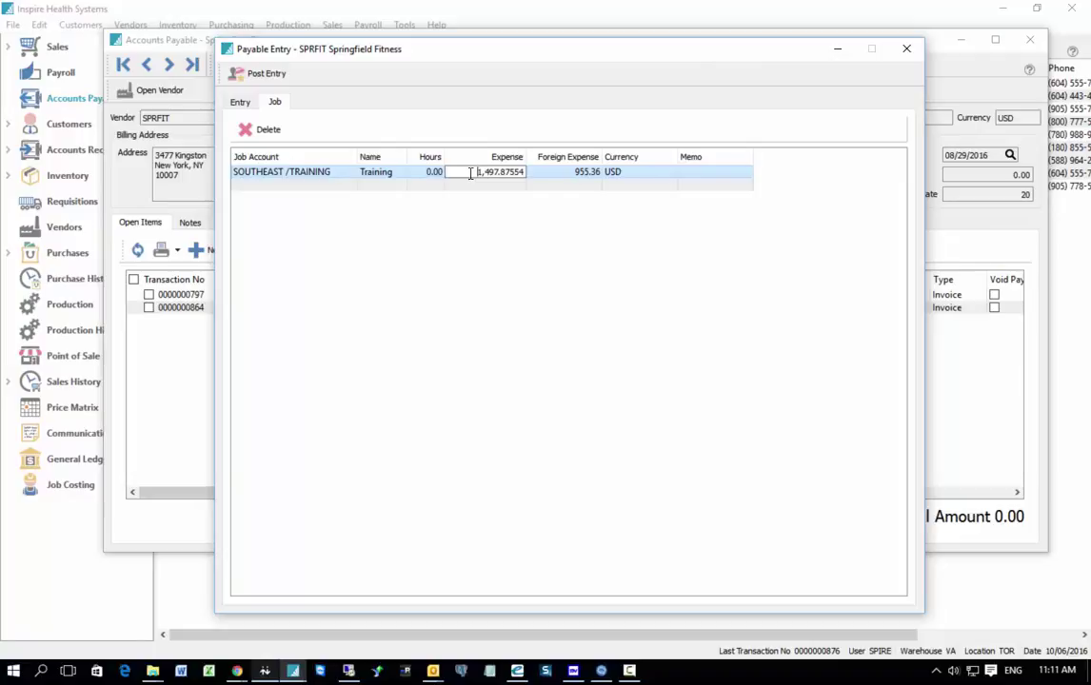
{"action": "left_click", "coordinate": [558, 172]}
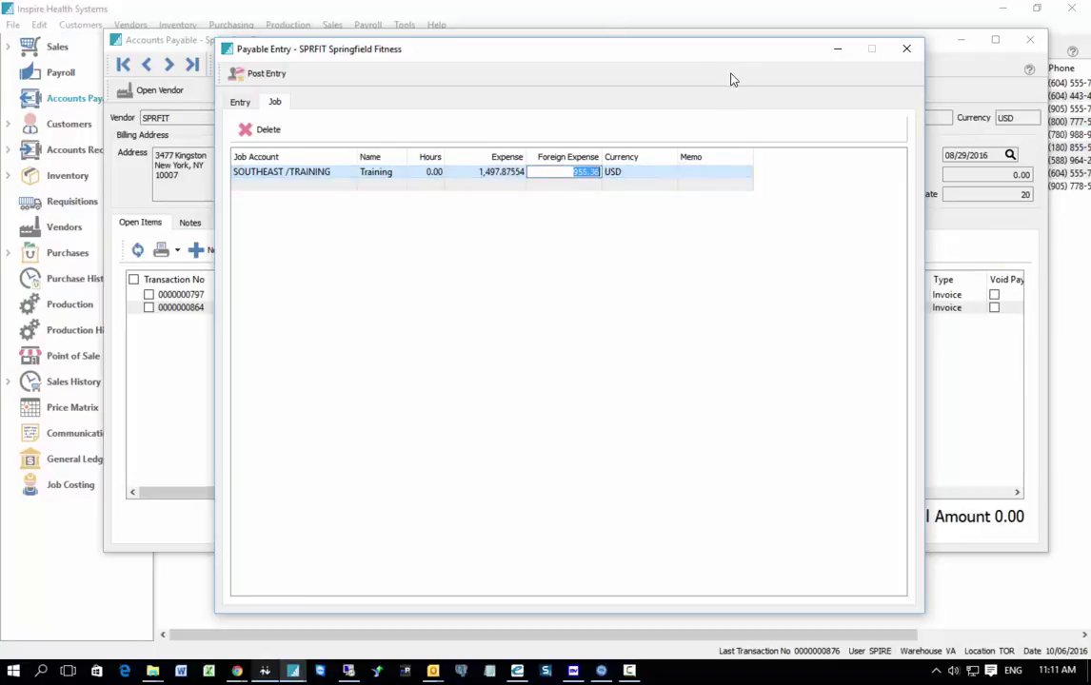
{"action": "mouse_move", "coordinate": [734, 53]}
{"action": "left_mouse_down"}
{"action": "mouse_move", "coordinate": [564, 65]}
{"action": "mouse_move", "coordinate": [725, 254]}
{"action": "mouse_move", "coordinate": [679, 111]}
{"action": "mouse_move", "coordinate": [714, 104]}
{"action": "mouse_move", "coordinate": [752, 136]}
{"action": "left_mouse_up"}
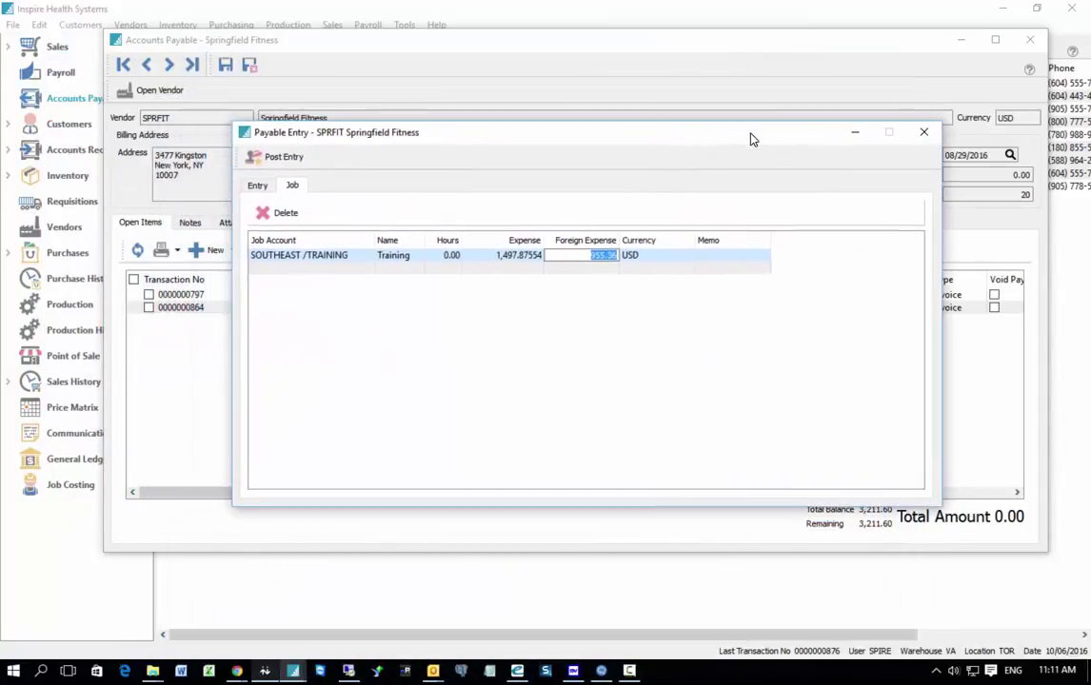
Return to the invoice details and edit the tax amounts, typing 1 into BC P.S.T
{"action": "left_click", "coordinate": [266, 189]}
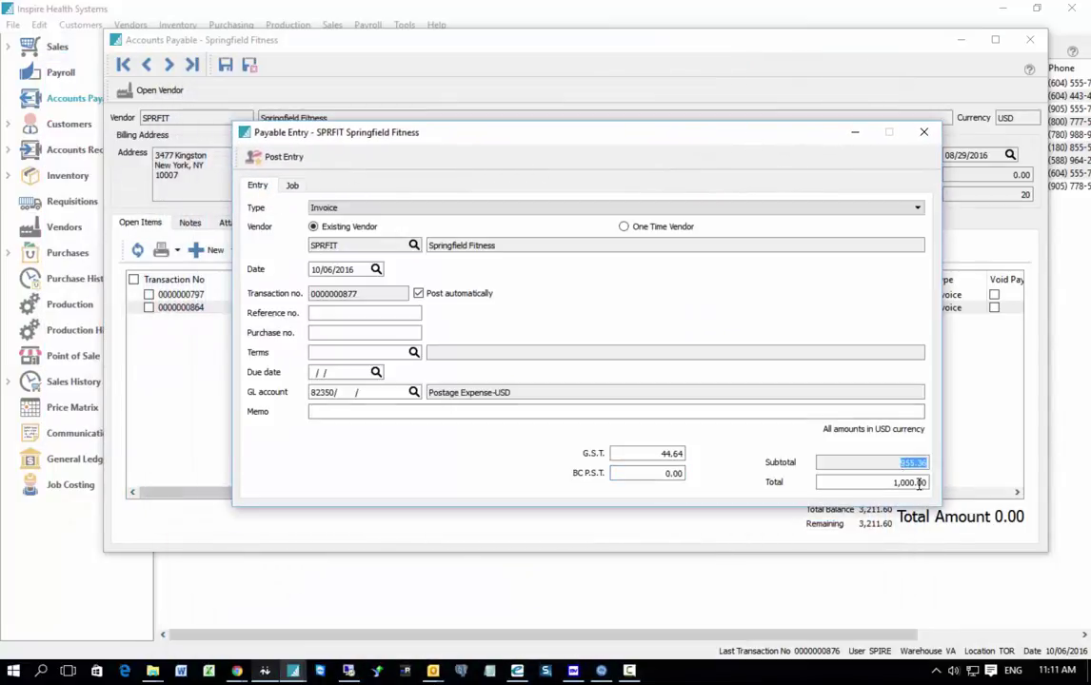
{"action": "left_click", "coordinate": [652, 454]}
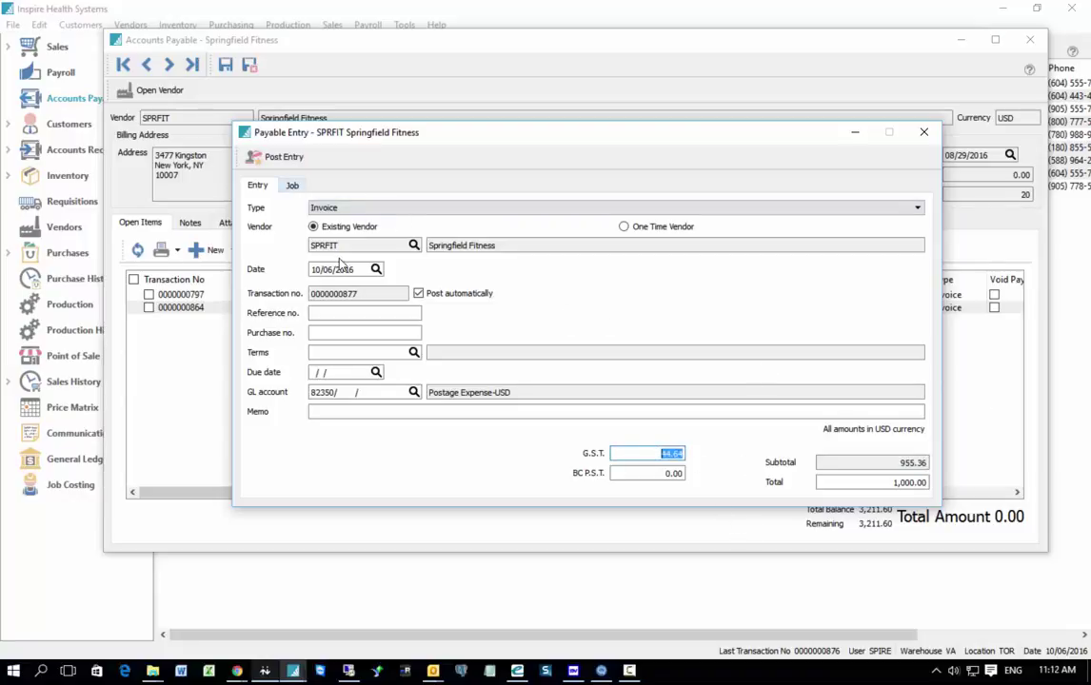
{"action": "left_click", "coordinate": [652, 479]}
{"action": "type", "text": "1"}
Set SOUTHEAST /TRAINING expense to 1,000.00 and add a GRAHAM /GLASS line with 400.00
{"action": "left_click", "coordinate": [294, 187]}
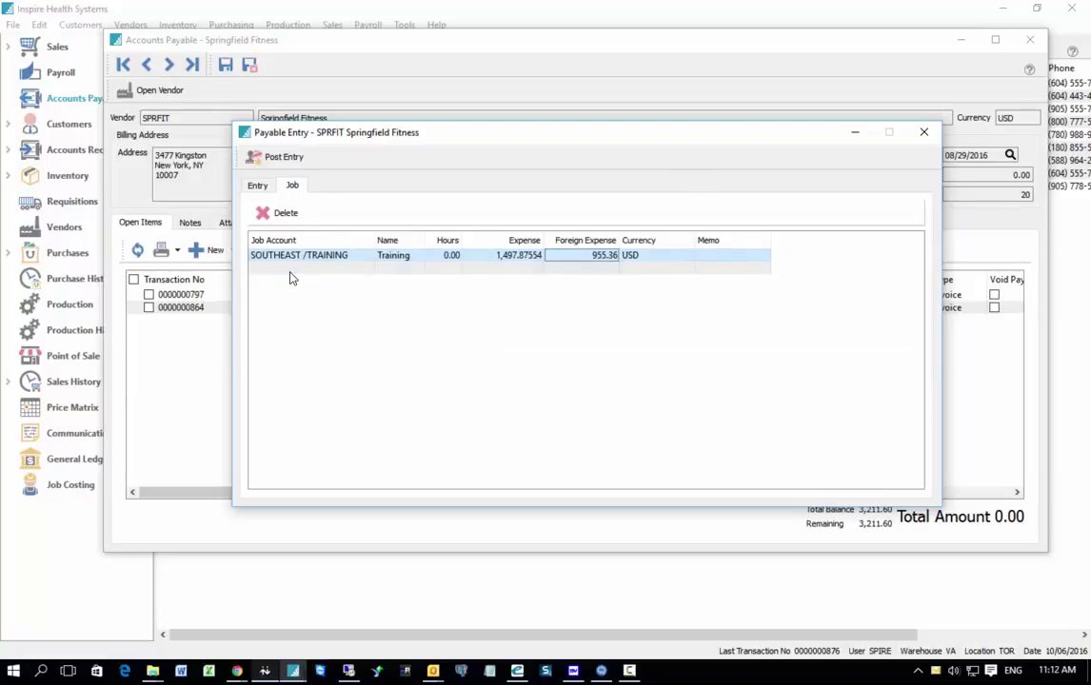
{"action": "double_click", "coordinate": [494, 258]}
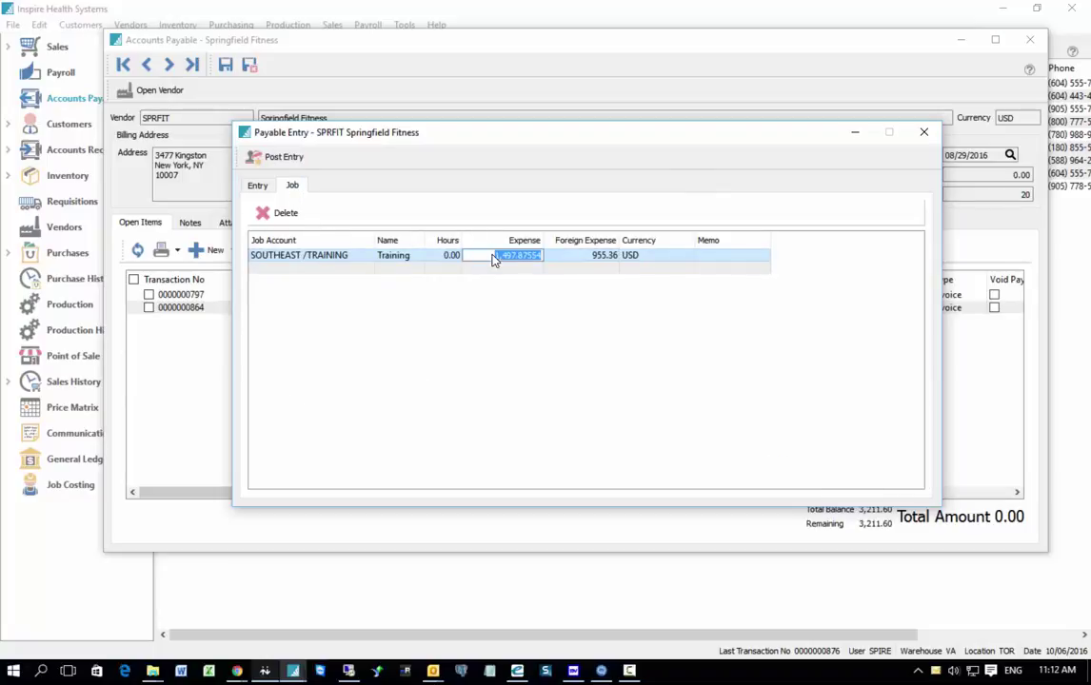
{"action": "type", "text": "1000"}
{"action": "key", "text": "Tab"}
{"action": "left_click", "coordinate": [344, 269]}
{"action": "type", "text": "F"}
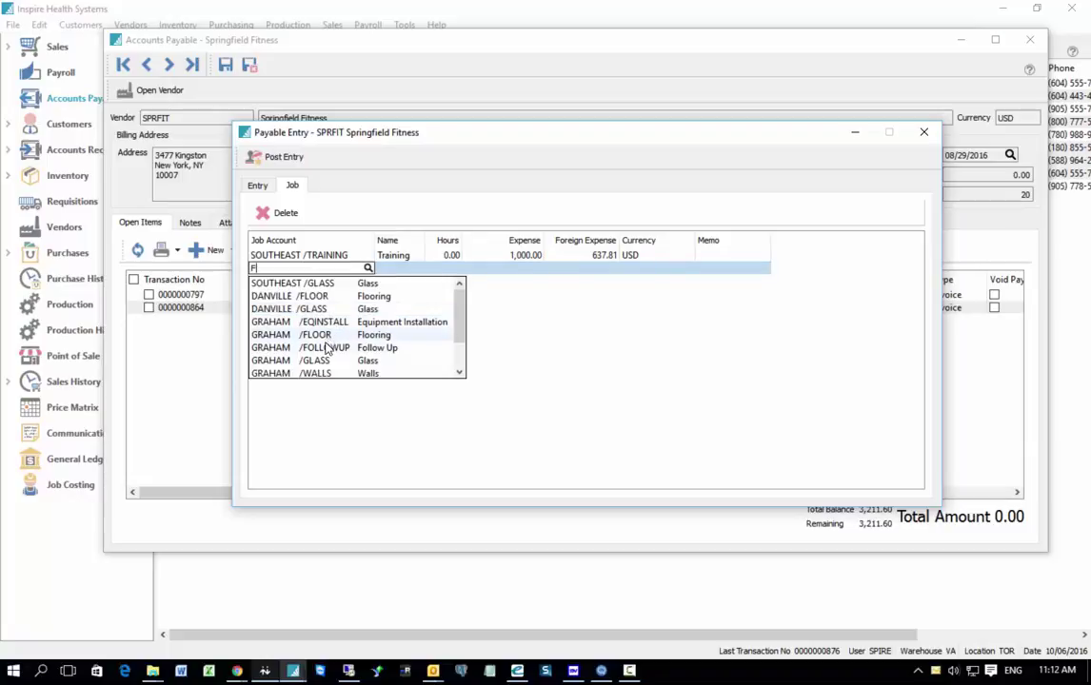
{"action": "left_click", "coordinate": [324, 359]}
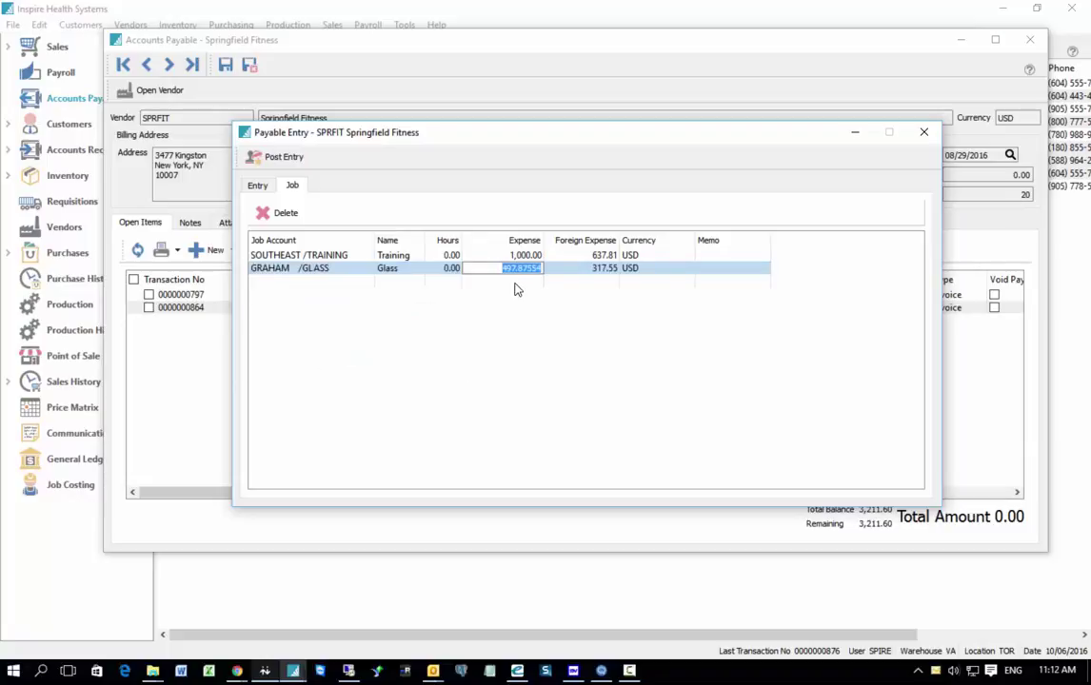
{"action": "type", "text": "400"}
{"action": "key", "text": "Tab"}
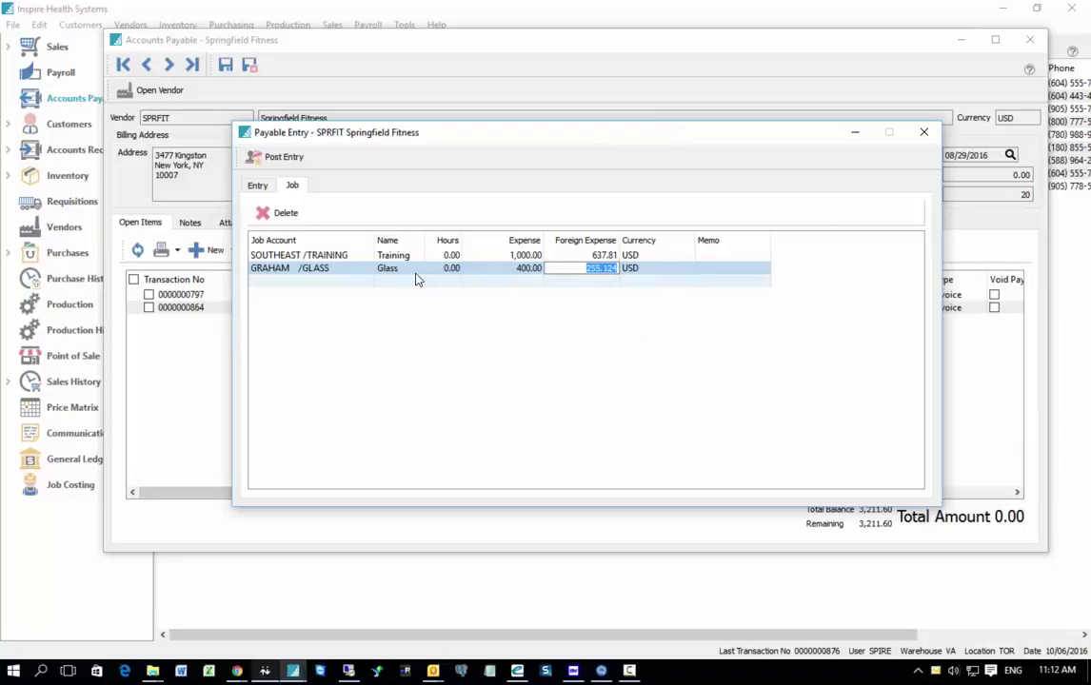
Add a DANVILLE /TRAINING line, delete it again, and post the invoice
{"action": "left_click", "coordinate": [315, 282]}
{"action": "type", "text": "D"}
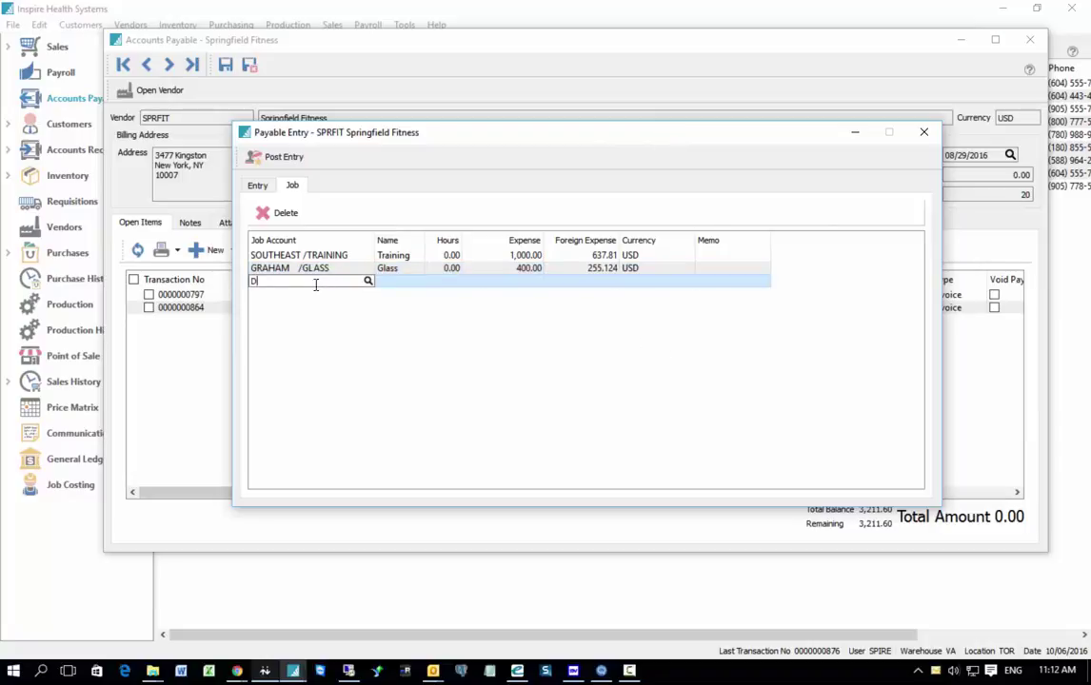
{"action": "left_click", "coordinate": [285, 347]}
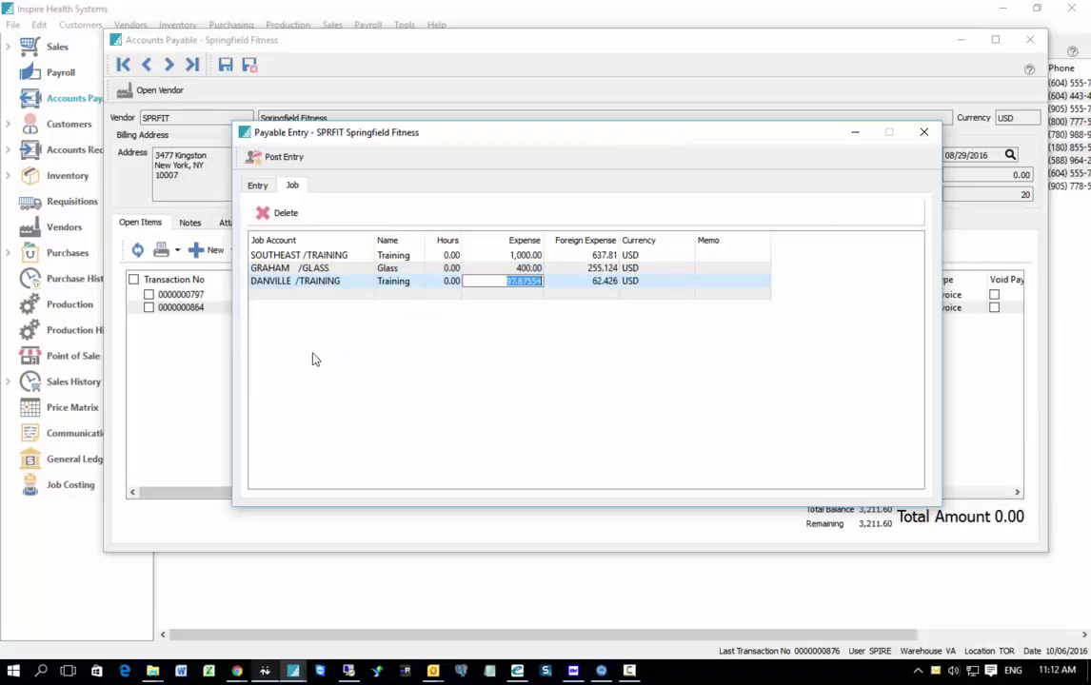
{"action": "left_click", "coordinate": [495, 282]}
{"action": "left_click", "coordinate": [280, 280]}
{"action": "left_click", "coordinate": [278, 214]}
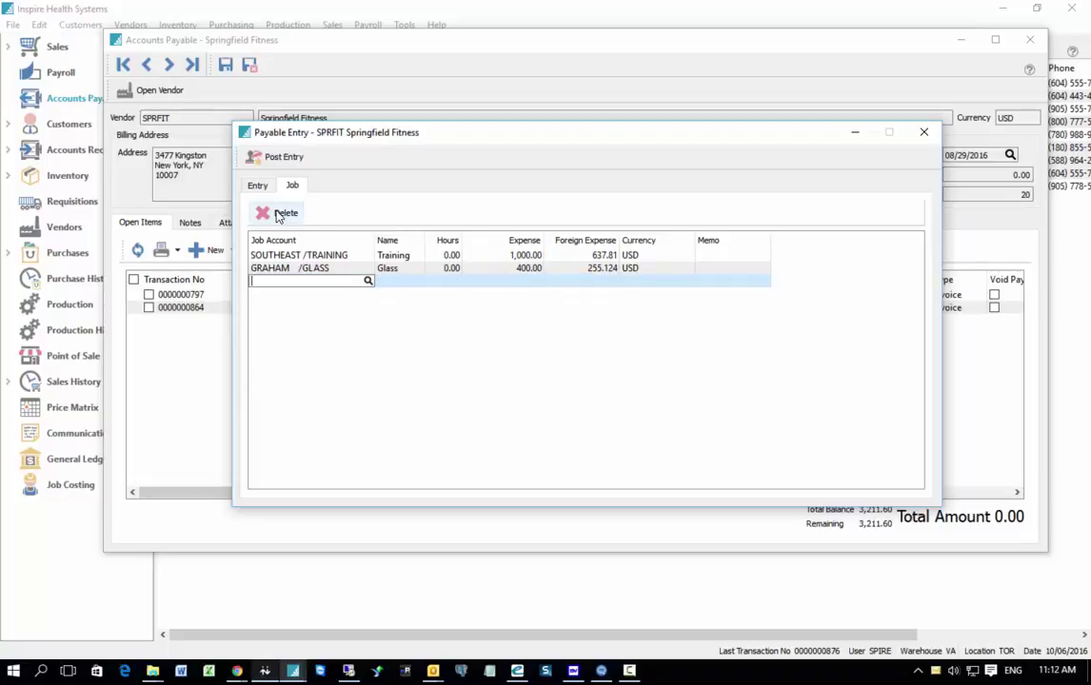
{"action": "left_click", "coordinate": [282, 162]}
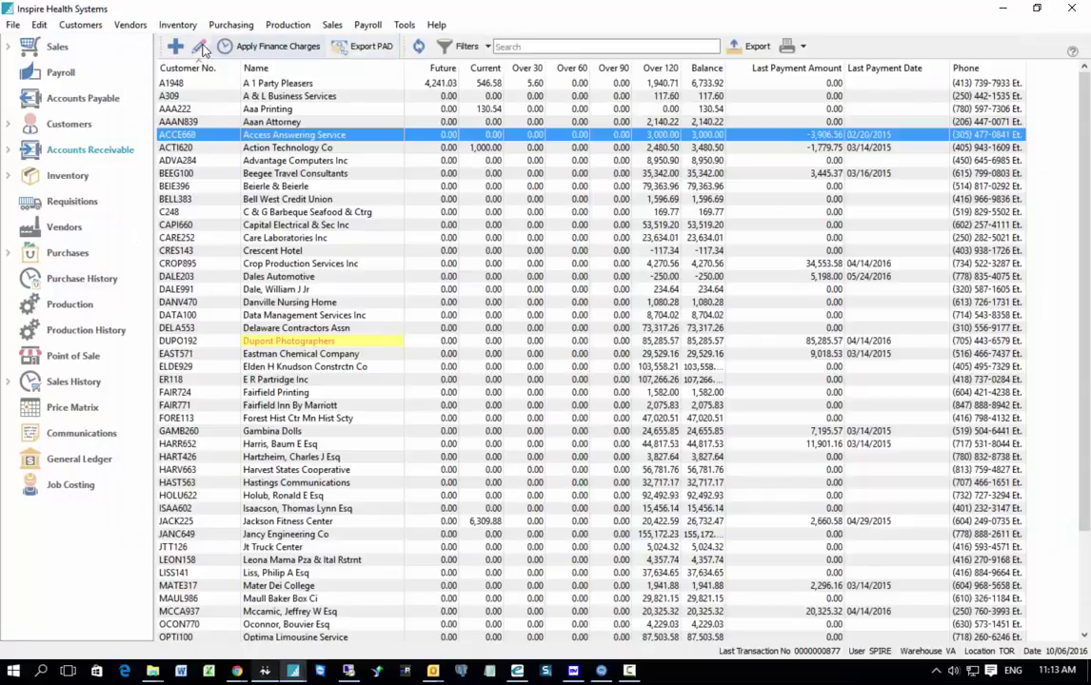
From Advantage Computers Inc's record, start a receivable entry with a 4,000.00 total
{"action": "double_click", "coordinate": [245, 164]}
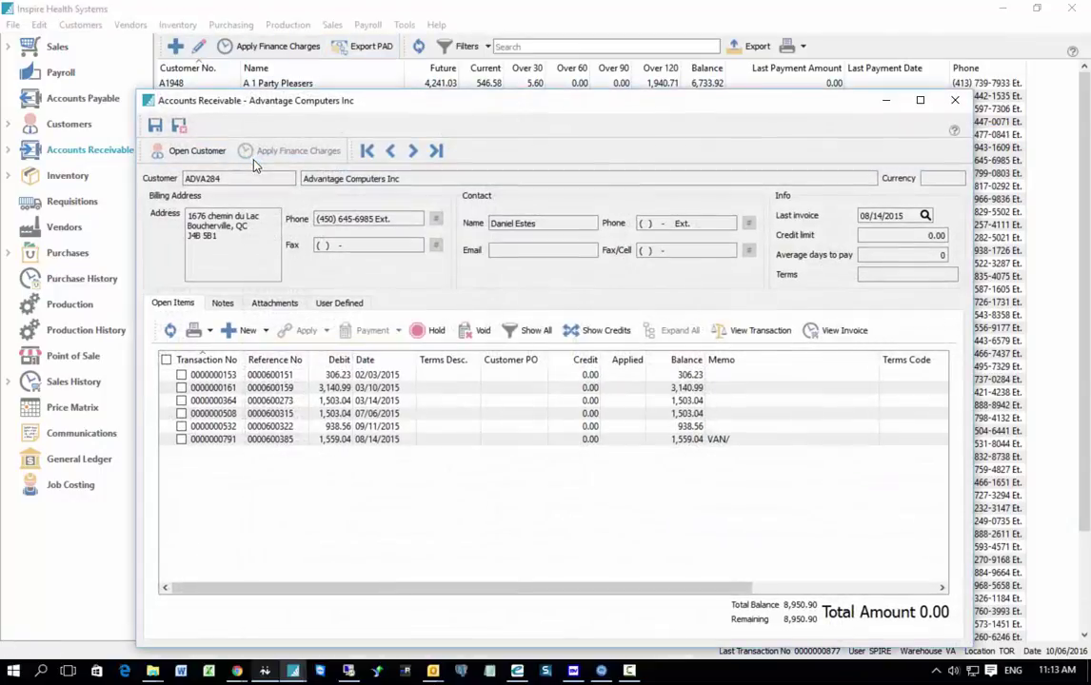
{"action": "left_click", "coordinate": [240, 330]}
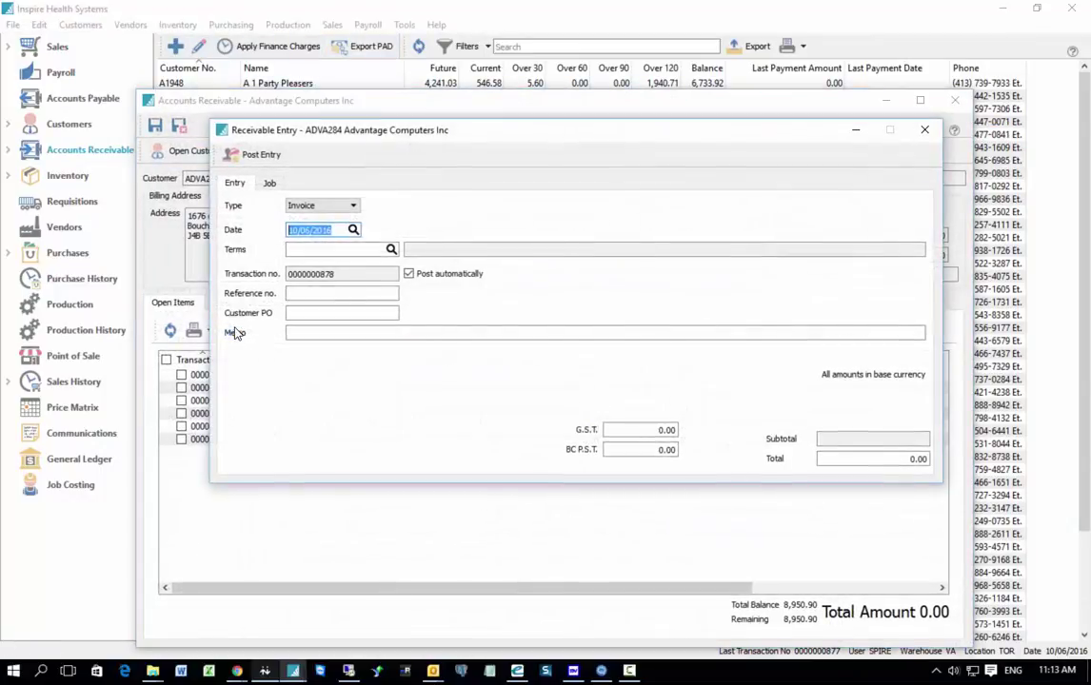
{"action": "left_click", "coordinate": [842, 458]}
{"action": "type", "text": "4000"}
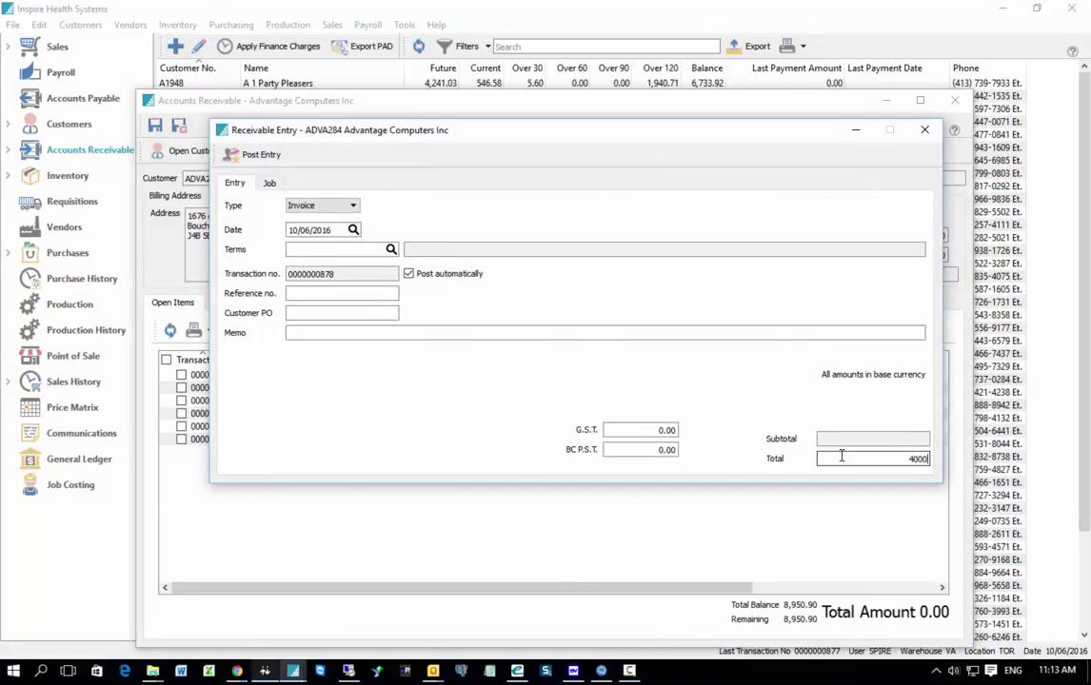
{"action": "key", "text": "Tab"}
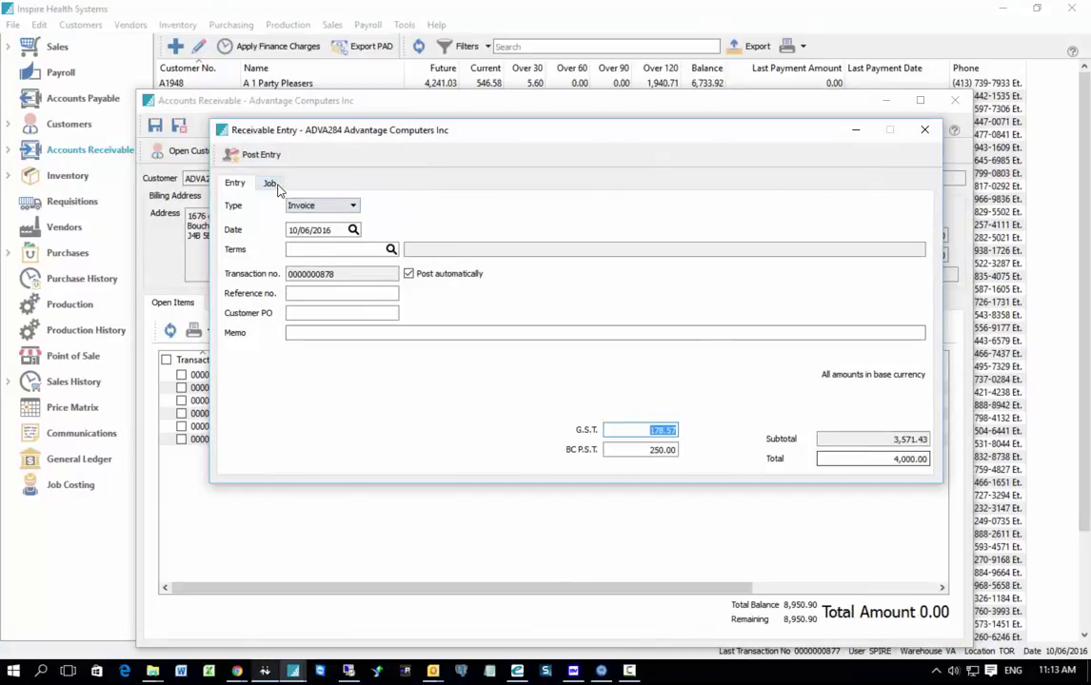
Assign the entry to job DANVILLE /FOLLOWUP and post it
{"action": "left_click", "coordinate": [269, 183]}
{"action": "left_click", "coordinate": [292, 253]}
{"action": "type", "text": "D"}
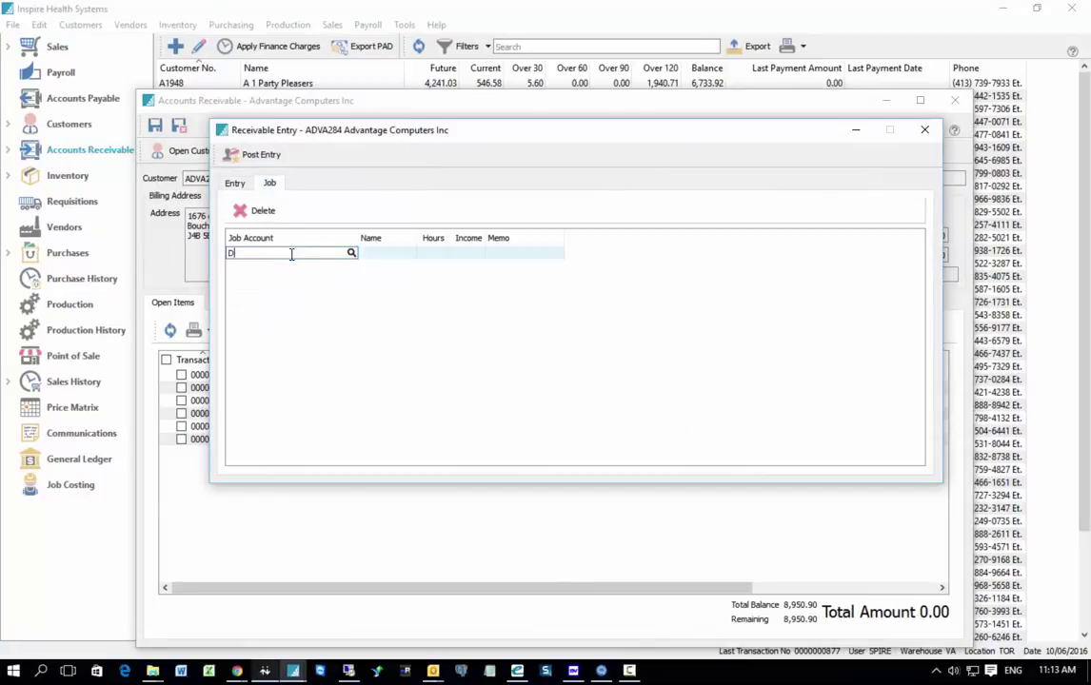
{"action": "key", "text": "Tab"}
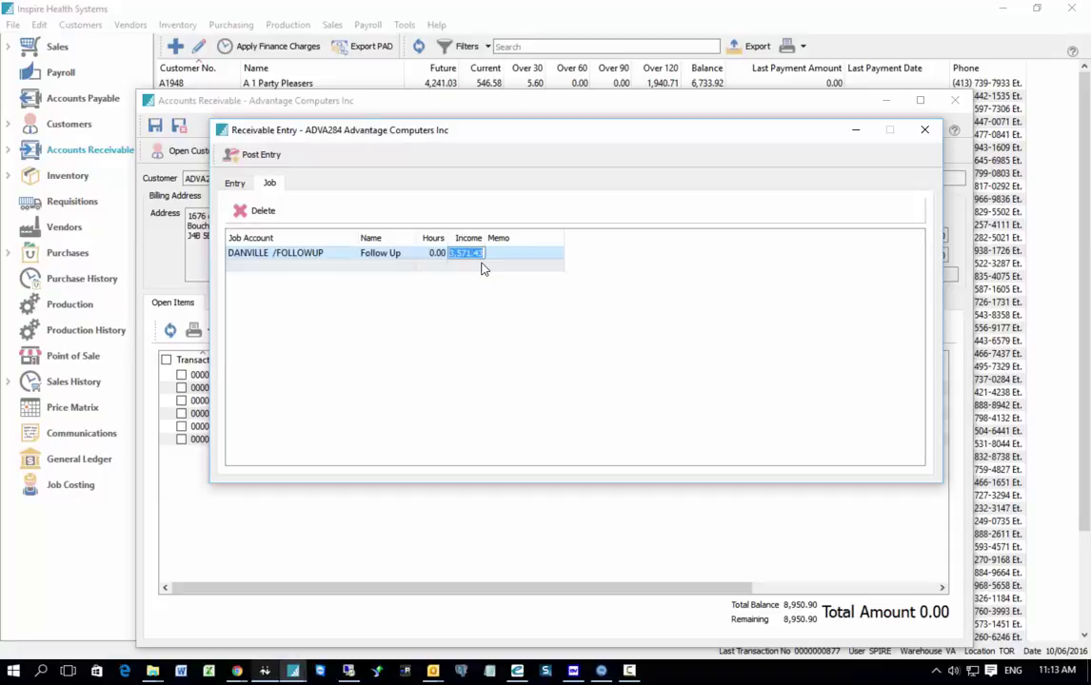
{"action": "left_click", "coordinate": [249, 157]}
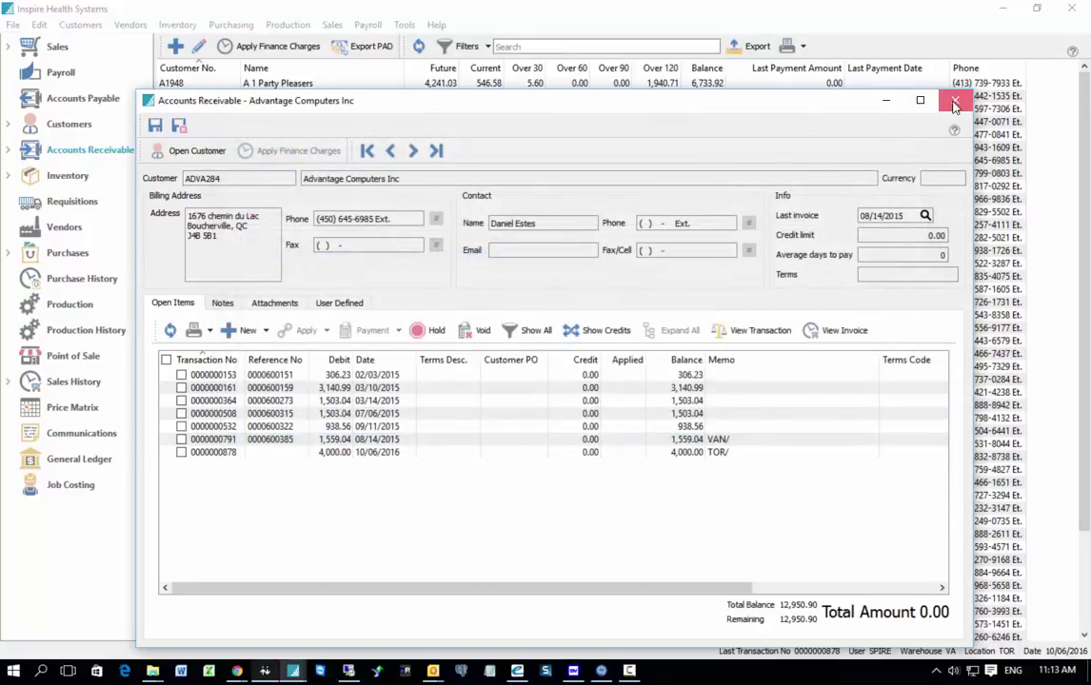
Close the receivable account and start a new General Ledger transaction, resizing its window
{"action": "left_click", "coordinate": [954, 104]}
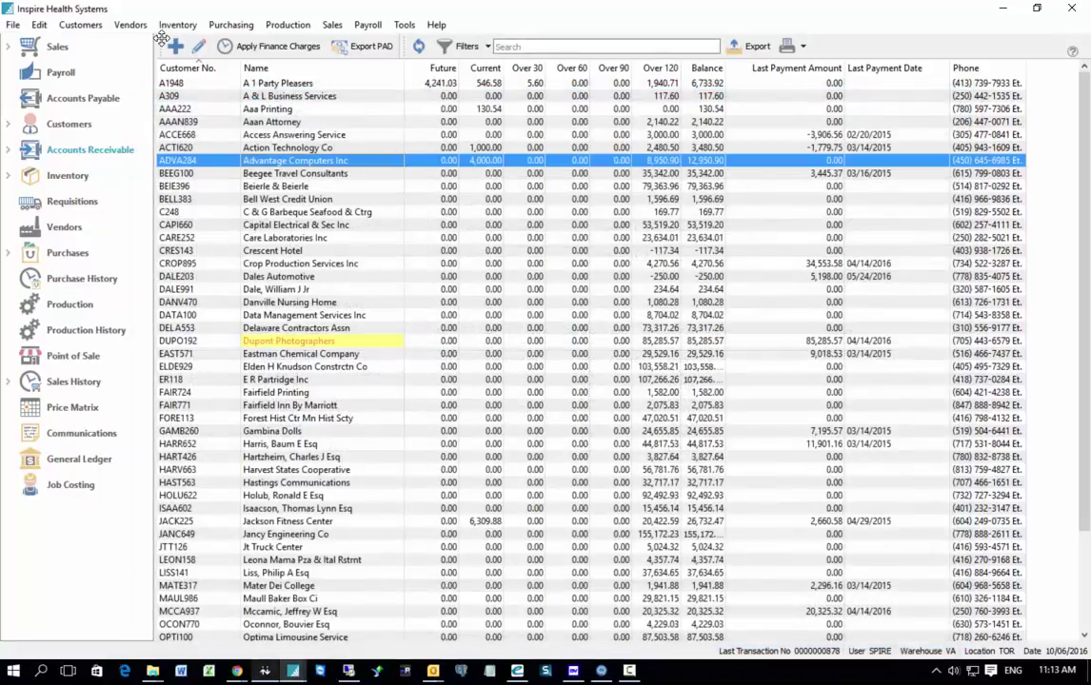
{"action": "left_click", "coordinate": [87, 459]}
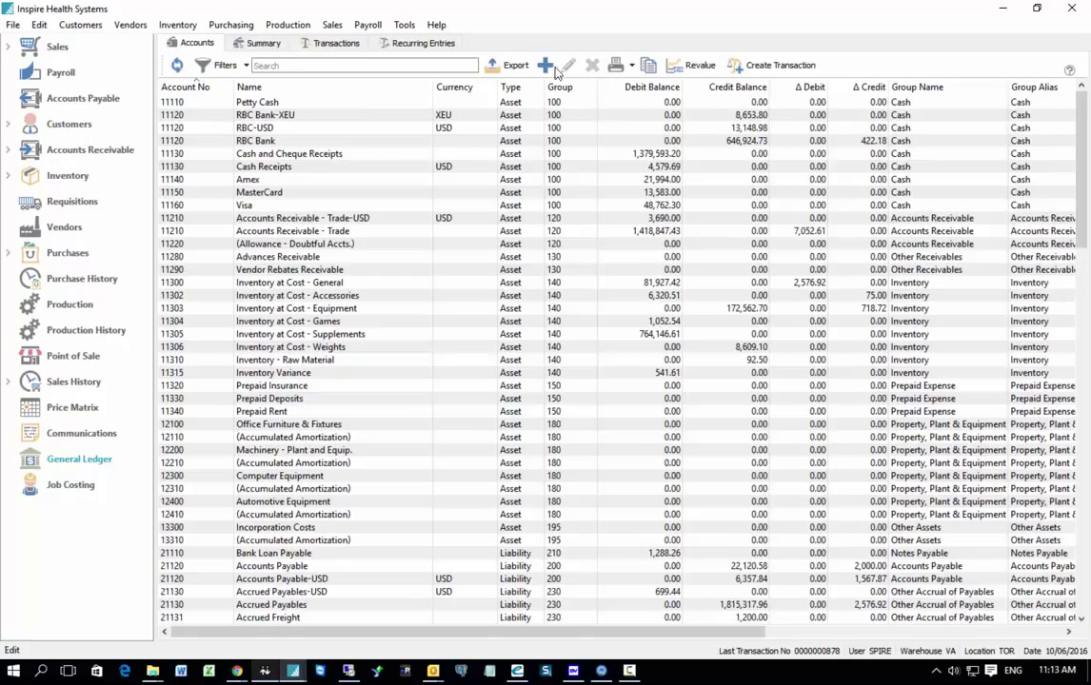
{"action": "left_click", "coordinate": [762, 65]}
{"action": "left_click_drag", "start_coordinate": [823, 146], "coordinate": [414, 80]}
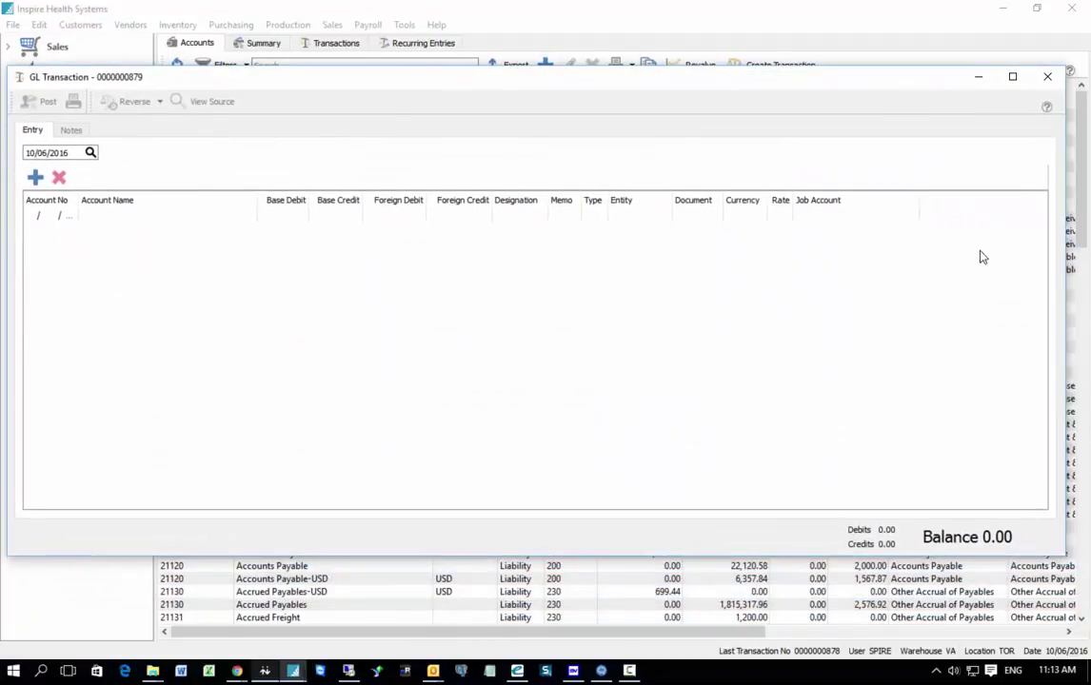
{"action": "left_click_drag", "start_coordinate": [1068, 555], "coordinate": [834, 555]}
Credit 1,000.00 to account 11120 RBC Bank on the first line
{"action": "left_click", "coordinate": [59, 216]}
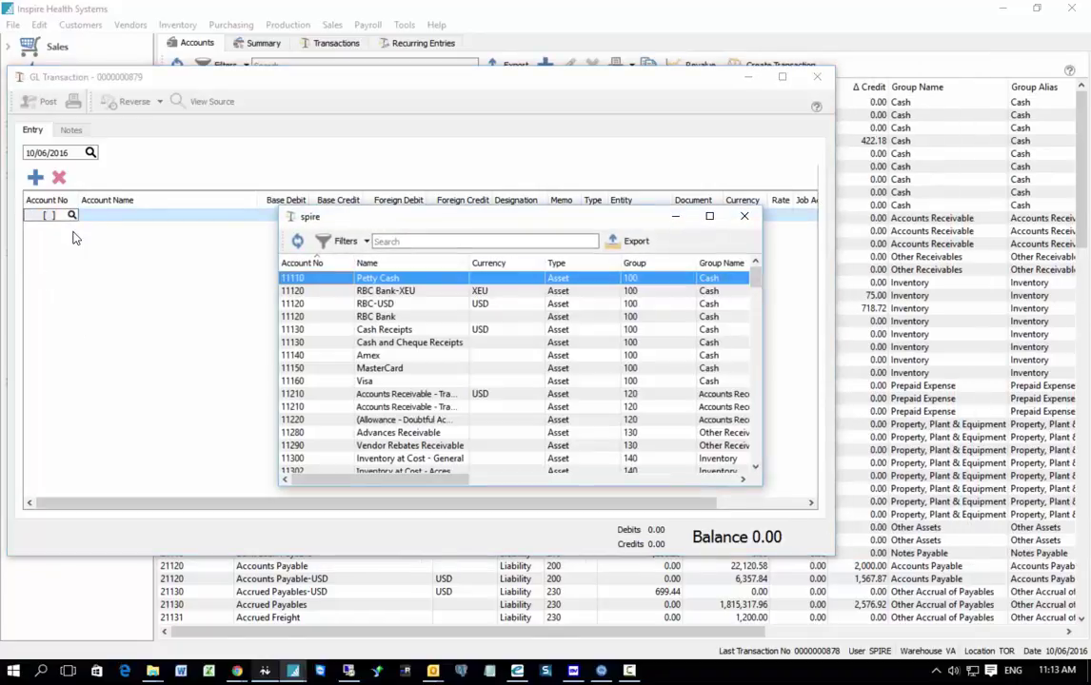
{"action": "double_click", "coordinate": [376, 317]}
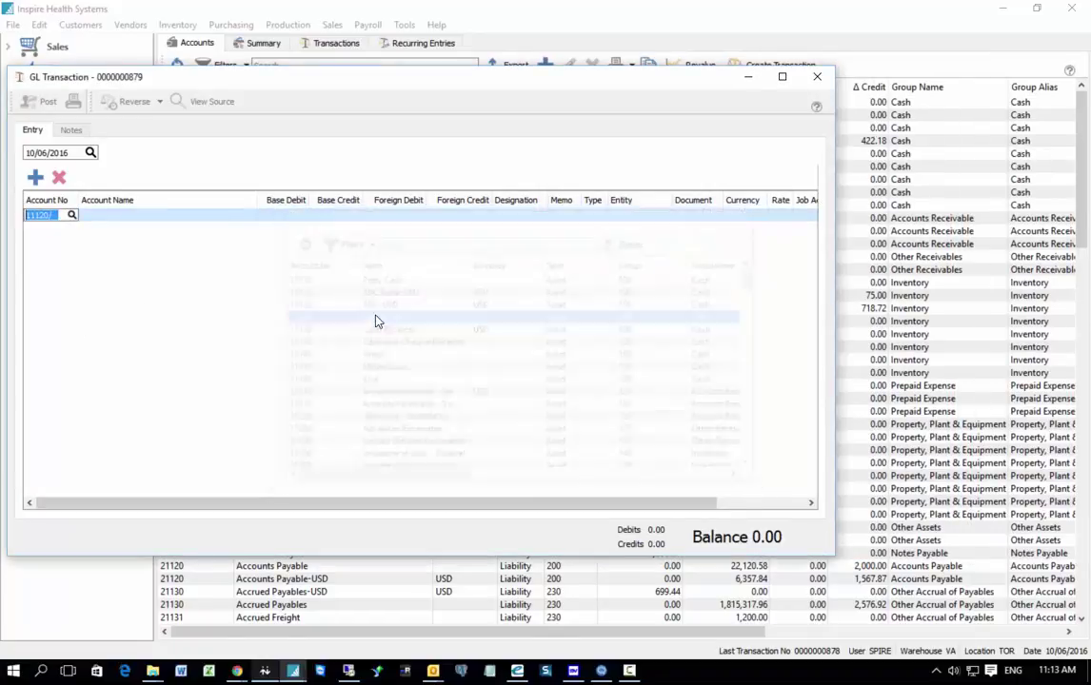
{"action": "left_click", "coordinate": [72, 215]}
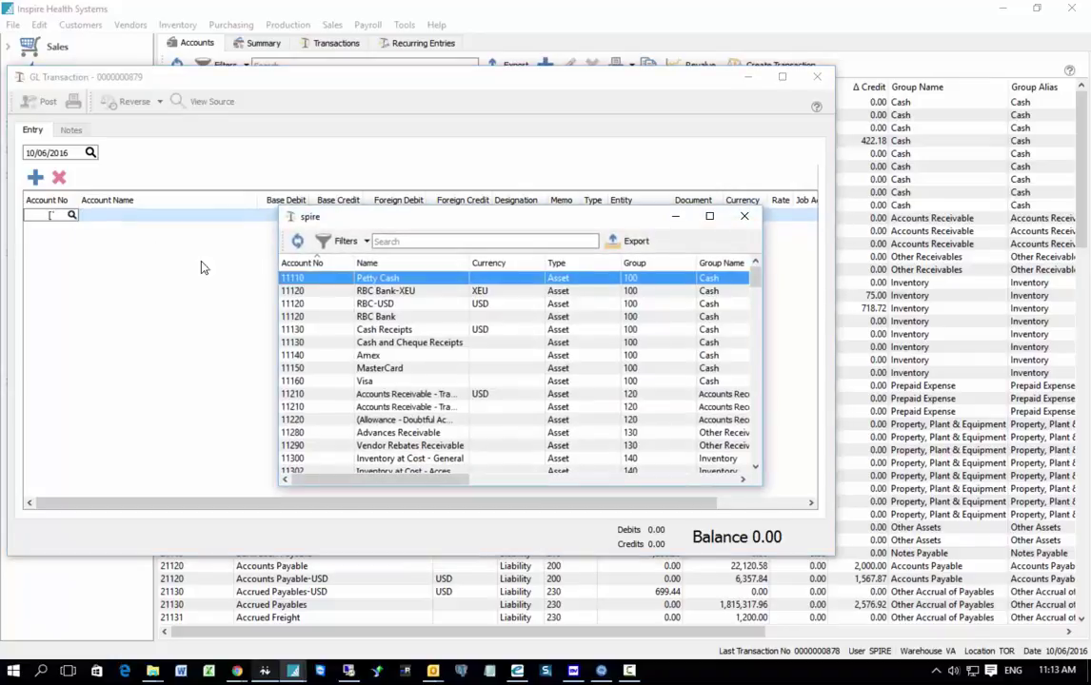
{"action": "double_click", "coordinate": [380, 318]}
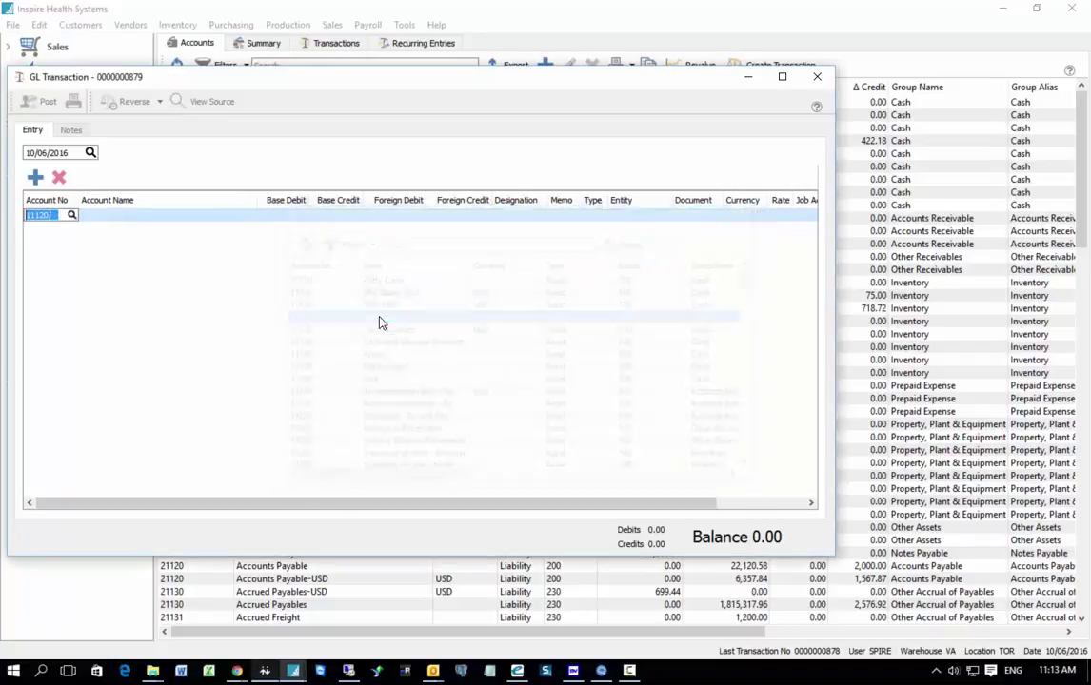
{"action": "key", "text": "Tab"}
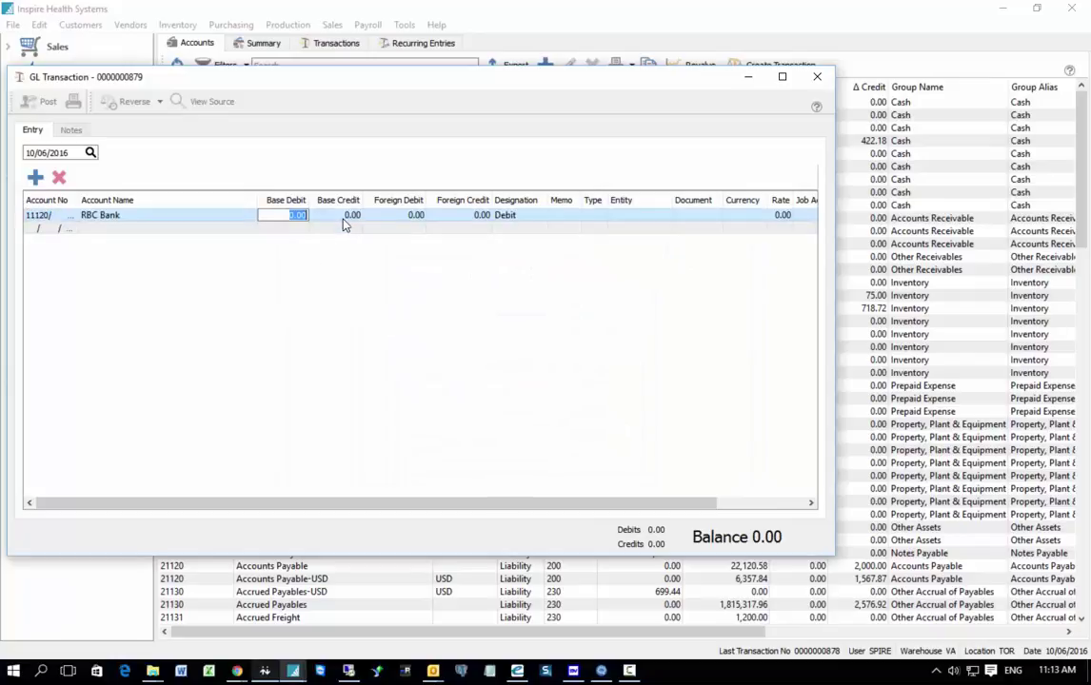
{"action": "left_click", "coordinate": [344, 216]}
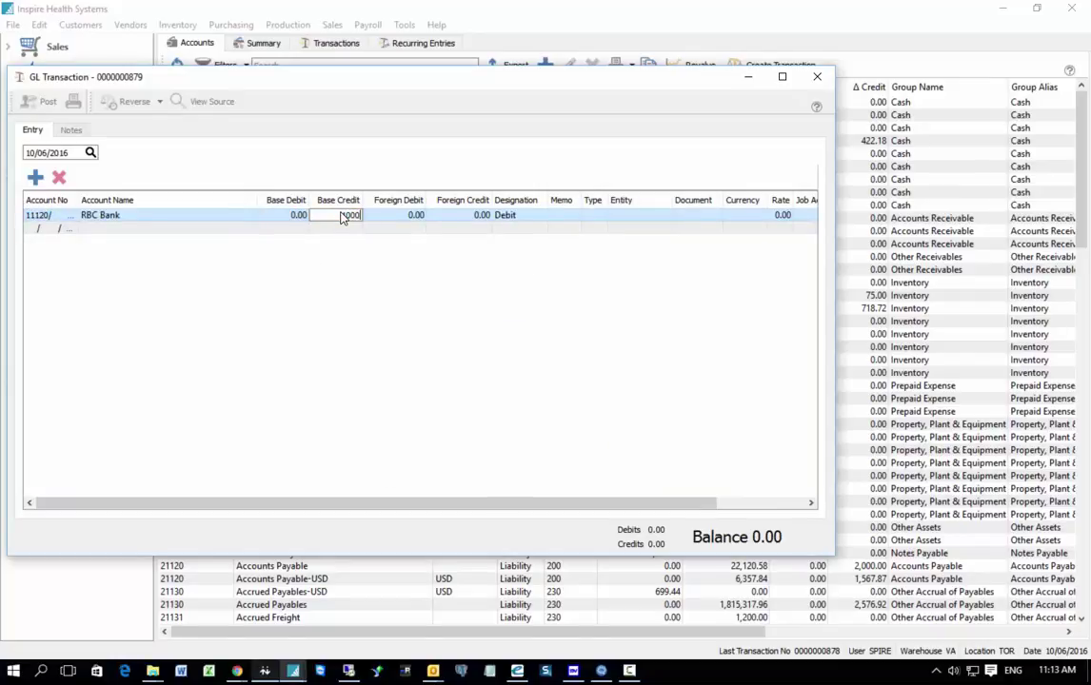
{"action": "key", "text": "Tab"}
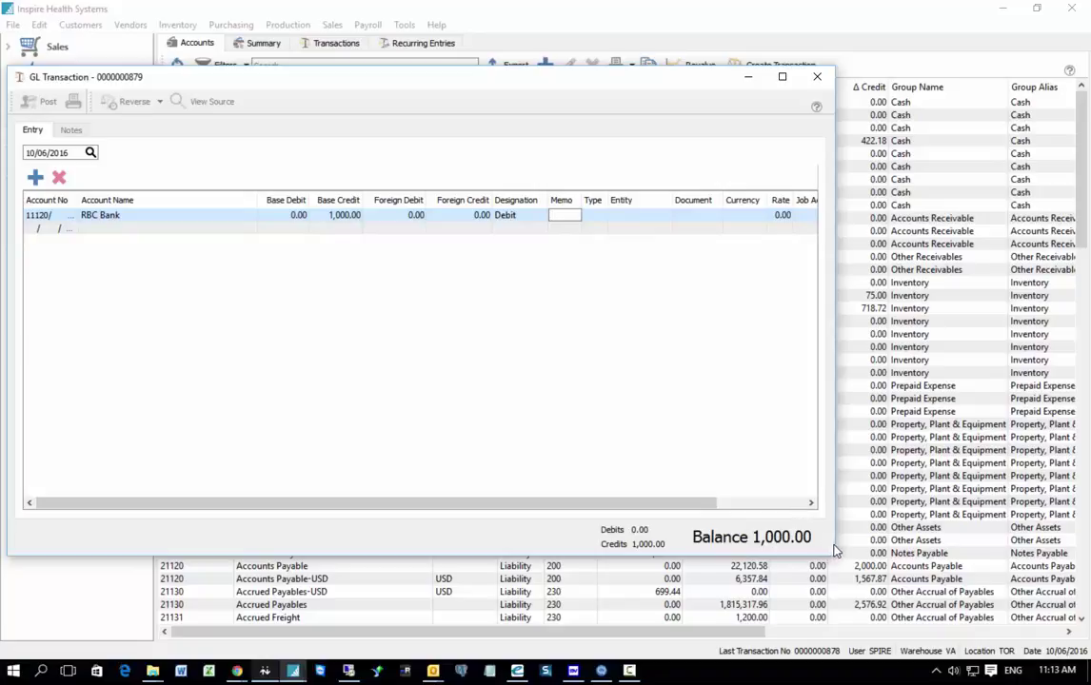
Debit 82170 Delivery Expense charged to job GRAHAM /EQINSTALL and post the transaction
{"action": "mouse_move", "coordinate": [835, 550]}
{"action": "left_mouse_down"}
{"action": "mouse_move", "coordinate": [851, 533]}
{"action": "mouse_move", "coordinate": [978, 538]}
{"action": "left_mouse_up"}
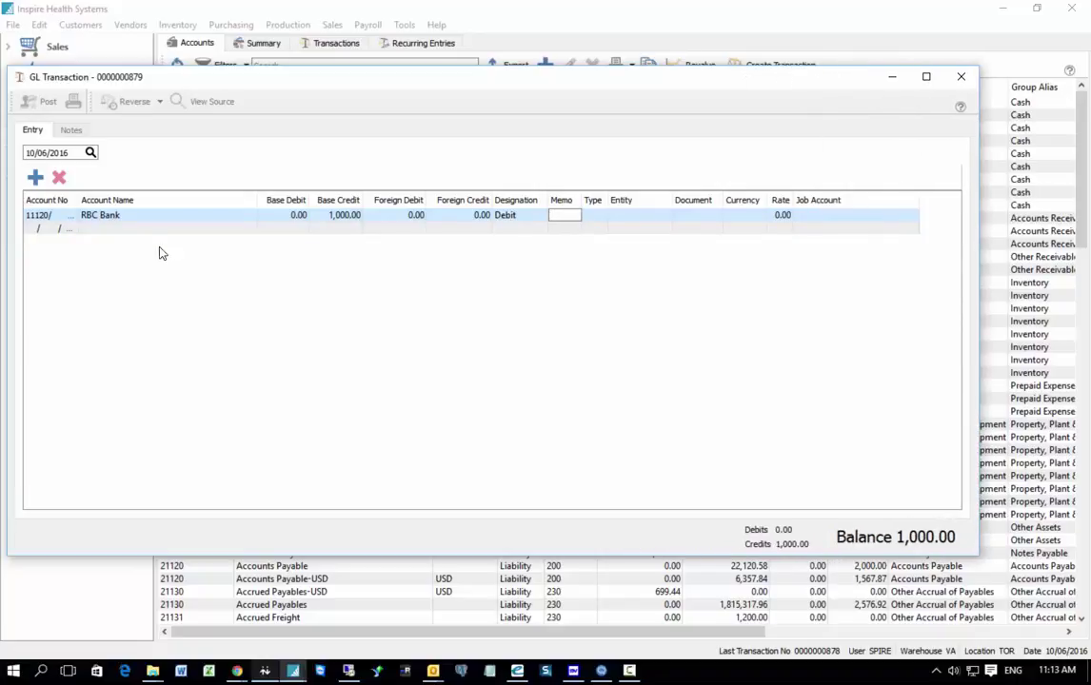
{"action": "left_click", "coordinate": [72, 231]}
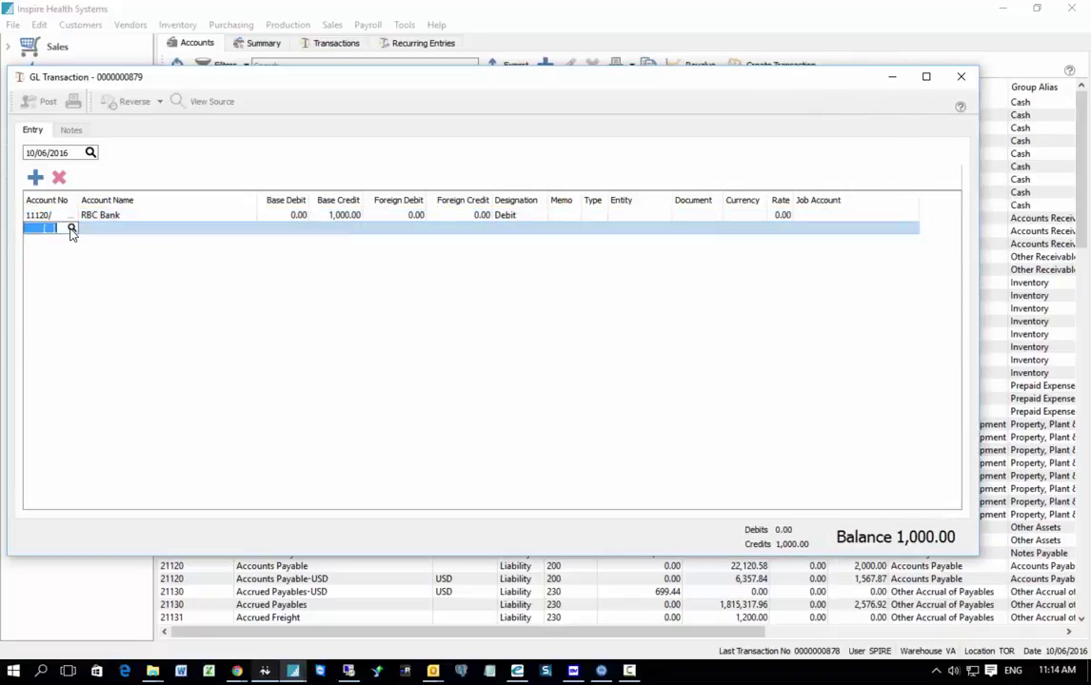
{"action": "left_click", "coordinate": [72, 231]}
{"action": "scroll", "coordinate": [424, 416], "scroll_direction": "down", "scroll_amount": 5}
{"action": "scroll", "coordinate": [424, 416], "scroll_direction": "down", "scroll_amount": 15}
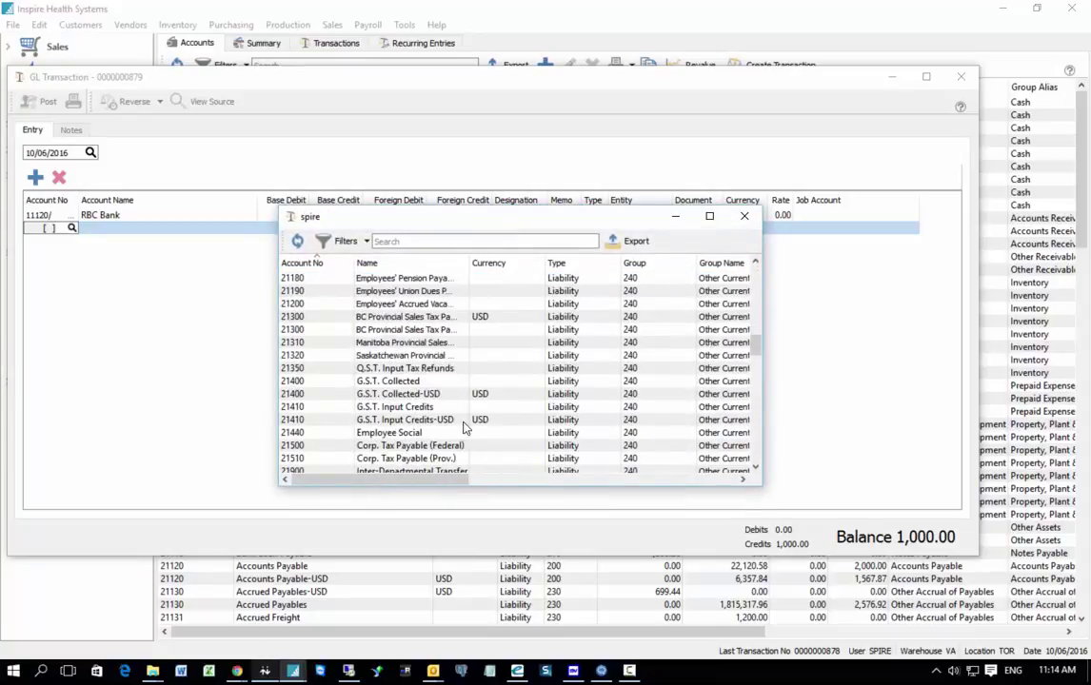
{"action": "scroll", "coordinate": [467, 419], "scroll_direction": "down", "scroll_amount": 15}
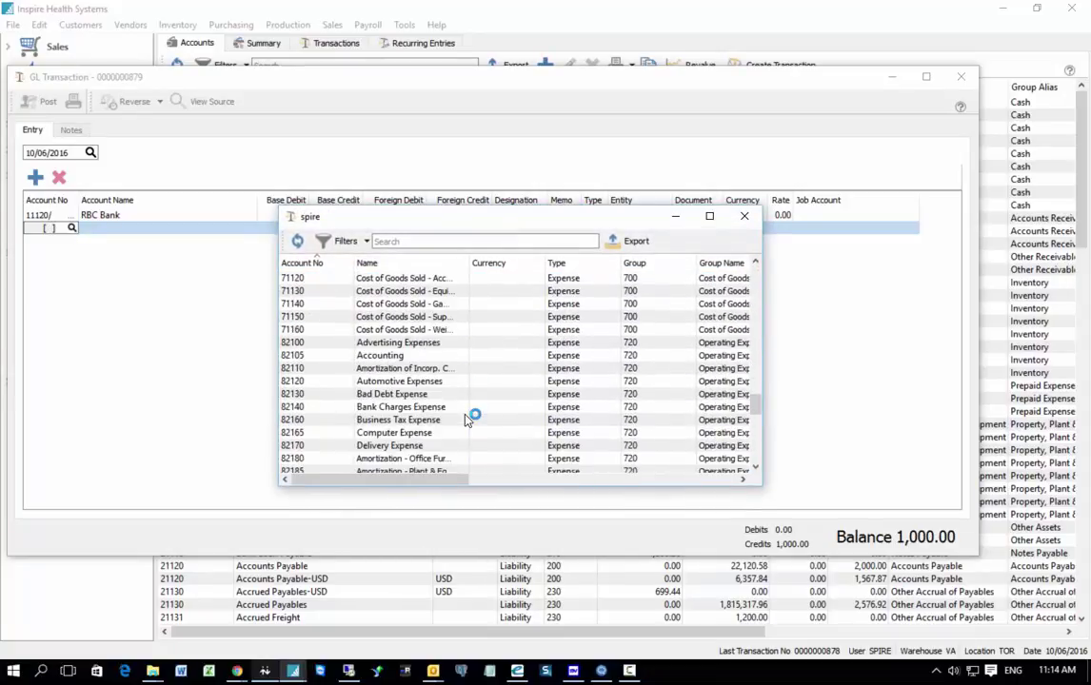
{"action": "scroll", "coordinate": [467, 419], "scroll_direction": "down", "scroll_amount": 2}
{"action": "left_click", "coordinate": [384, 373]}
{"action": "double_click", "coordinate": [382, 371]}
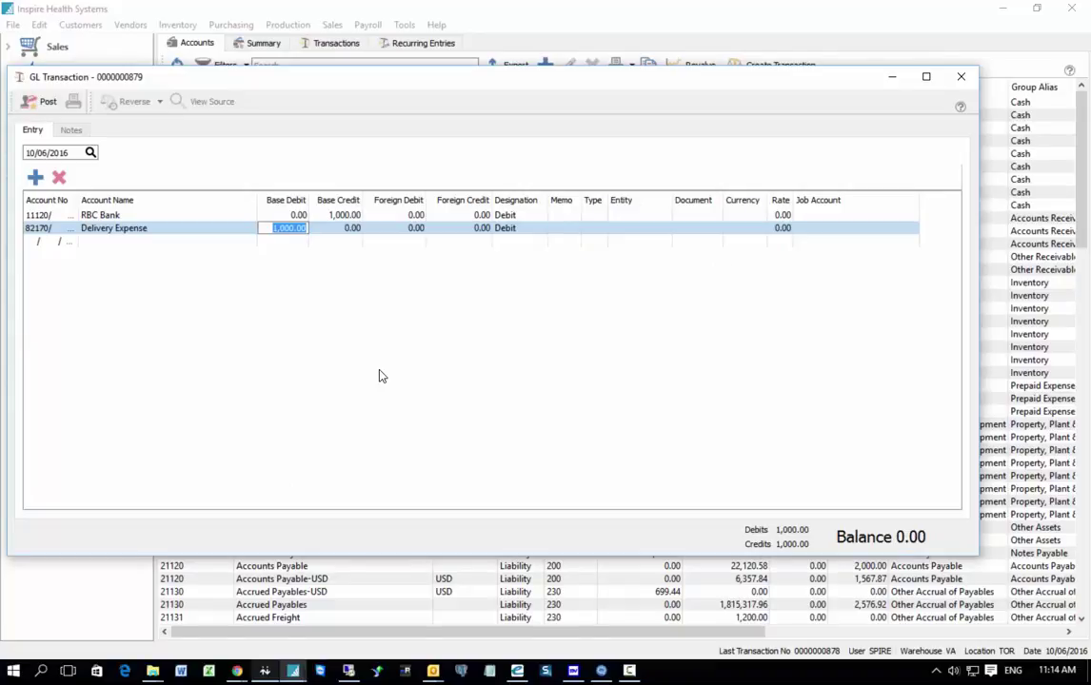
{"action": "key", "text": "Tab"}
{"action": "key", "text": "Tab"}
{"action": "key", "text": "Tab"}
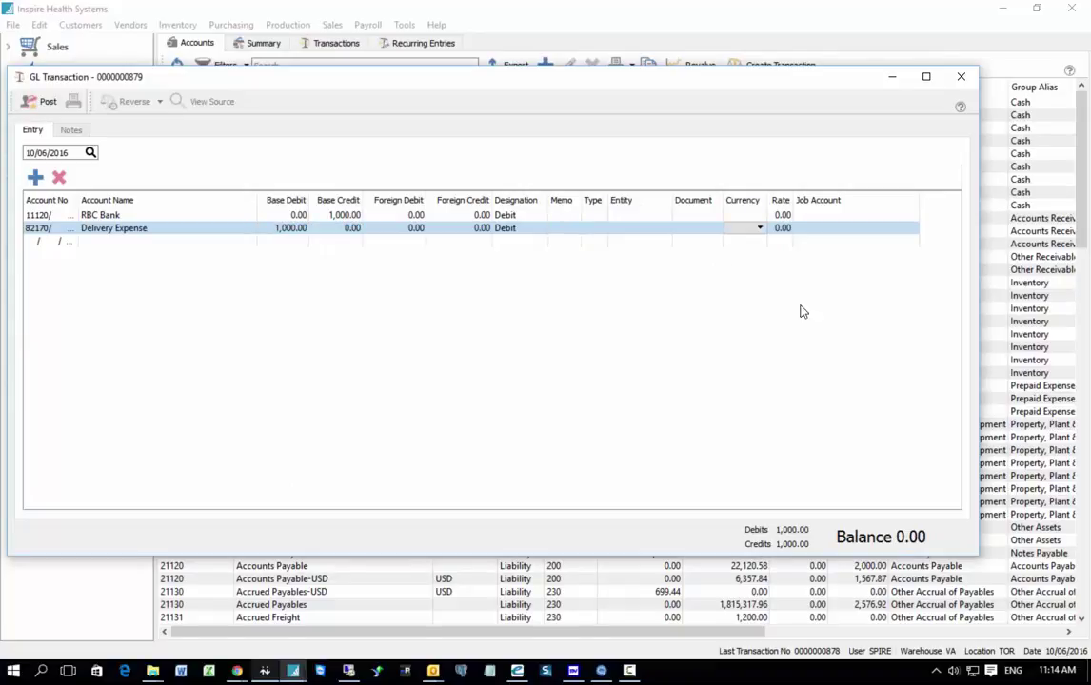
{"action": "left_click", "coordinate": [825, 228]}
{"action": "type", "text": "D"}
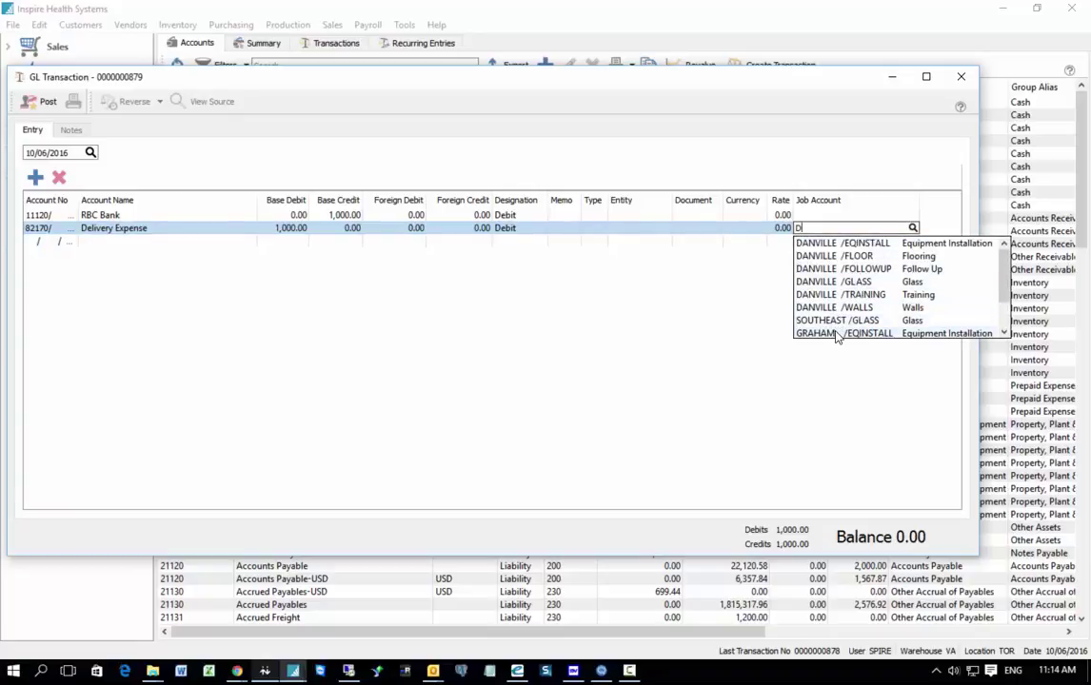
{"action": "left_click", "coordinate": [837, 334]}
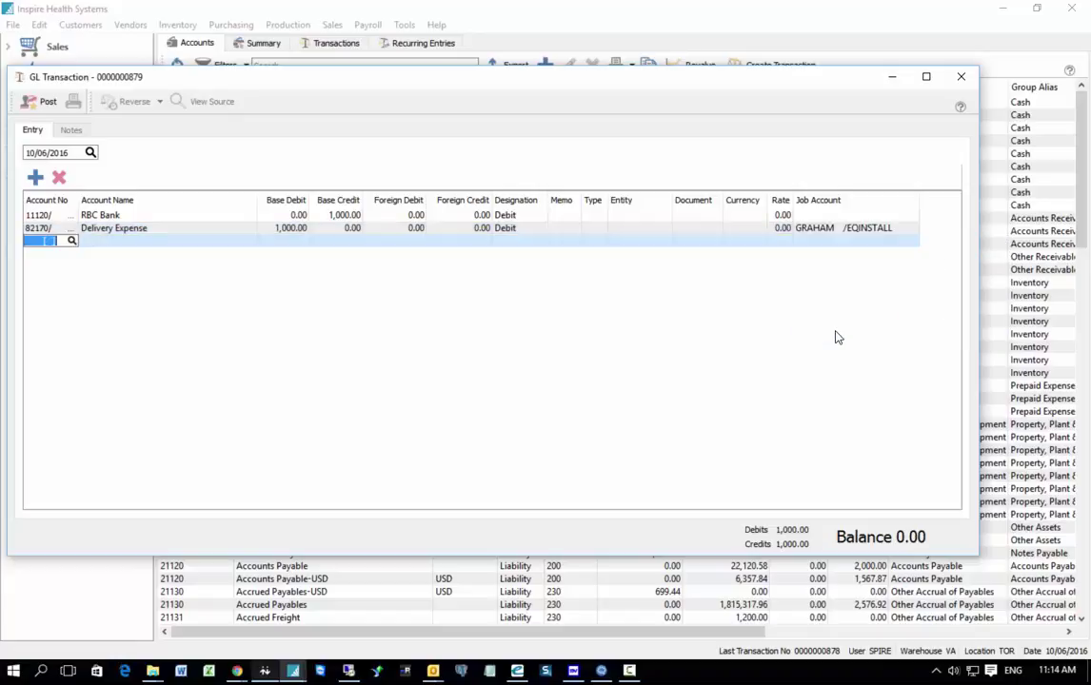
{"action": "left_click", "coordinate": [47, 102]}
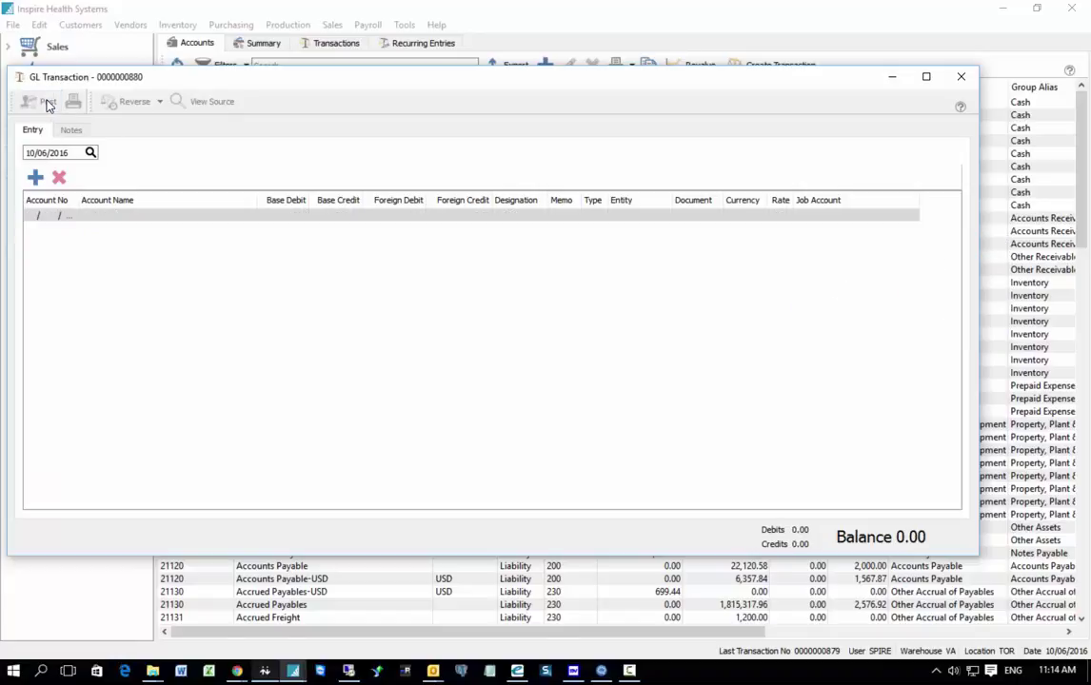
Close the transaction window and start a new sales order for Danville Nursing Home
{"action": "left_click", "coordinate": [961, 76]}
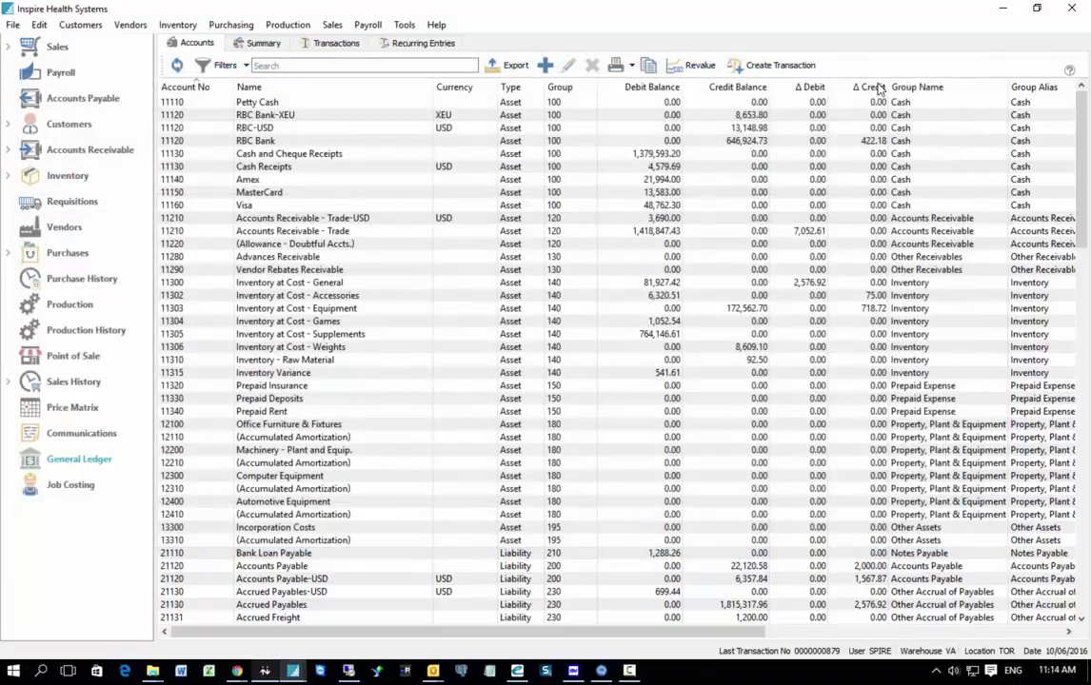
{"action": "left_click", "coordinate": [58, 50]}
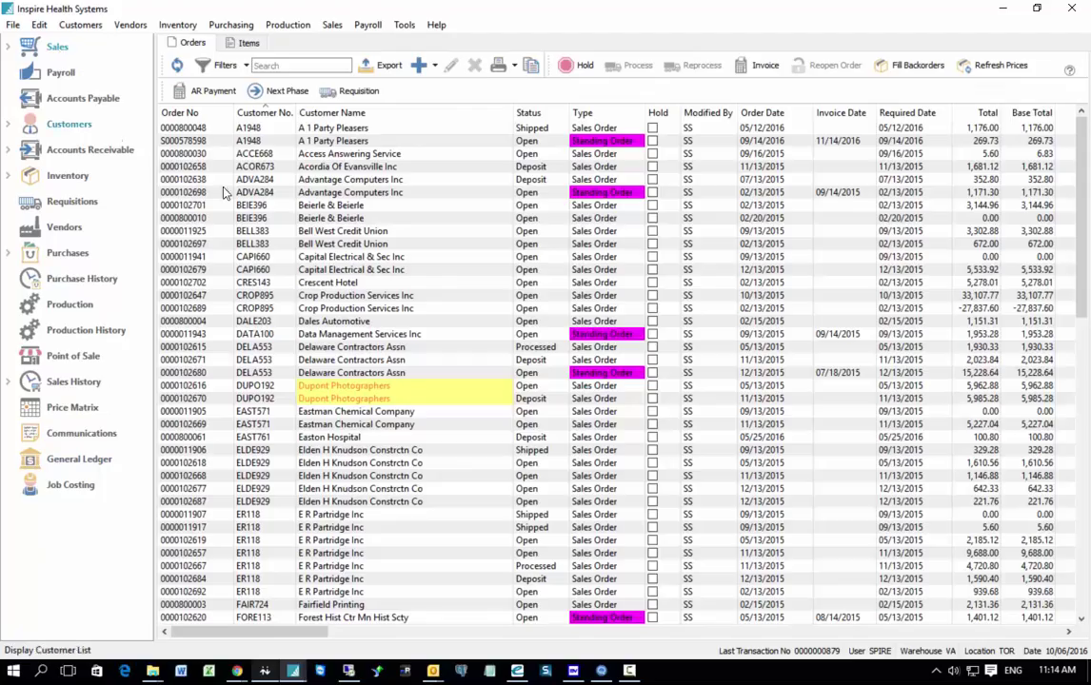
{"action": "left_click", "coordinate": [317, 194]}
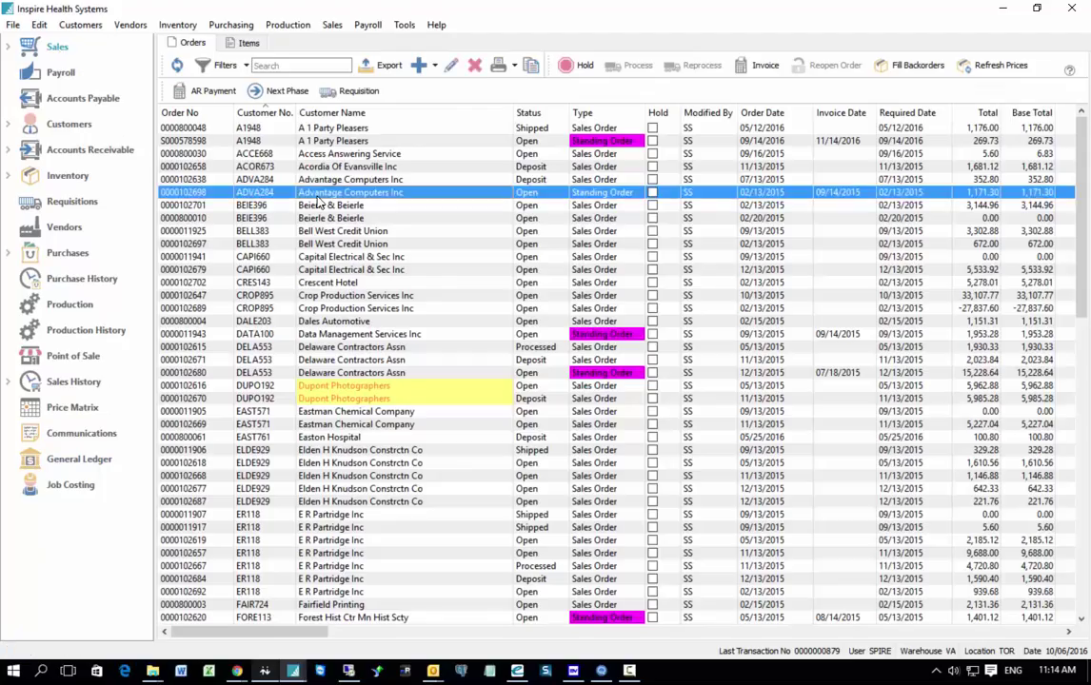
{"action": "left_click", "coordinate": [418, 67]}
{"action": "type", "text": "DA"}
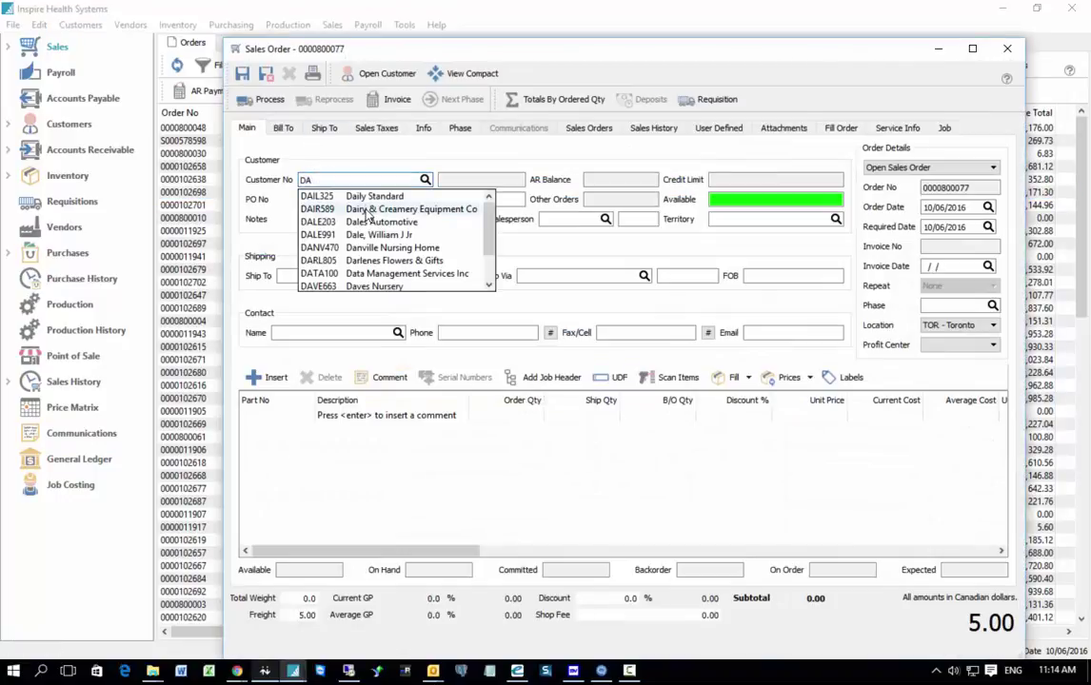
{"action": "left_click", "coordinate": [343, 246]}
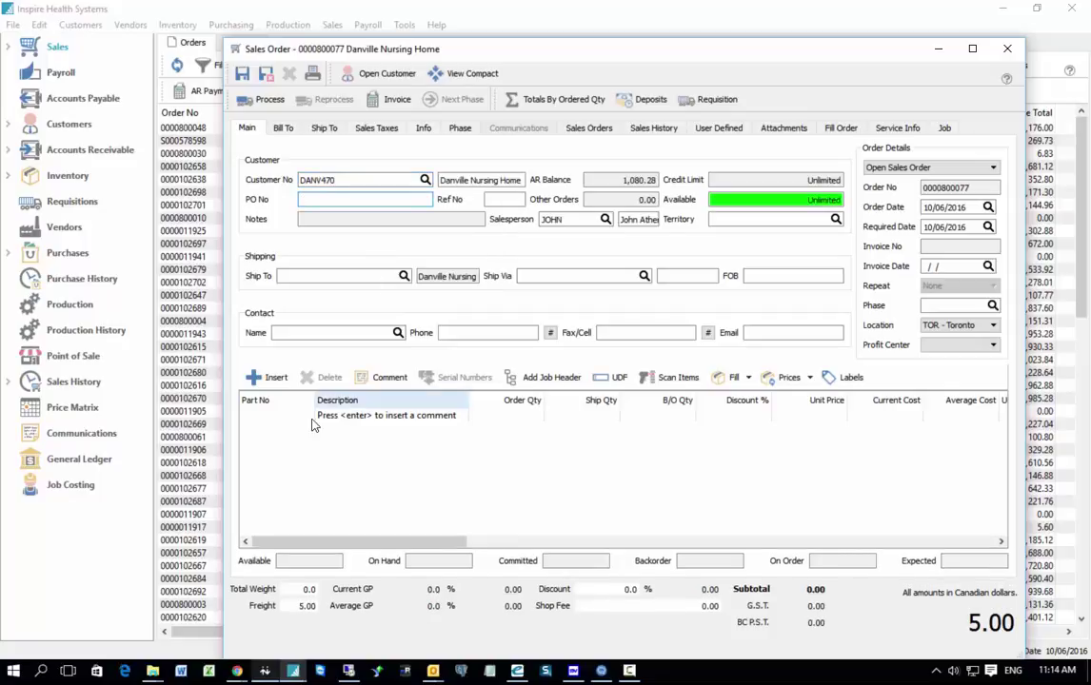
Set the order's job account to GRAHAM /FOLLOWUP and return to the Main details
{"action": "left_click", "coordinate": [946, 128]}
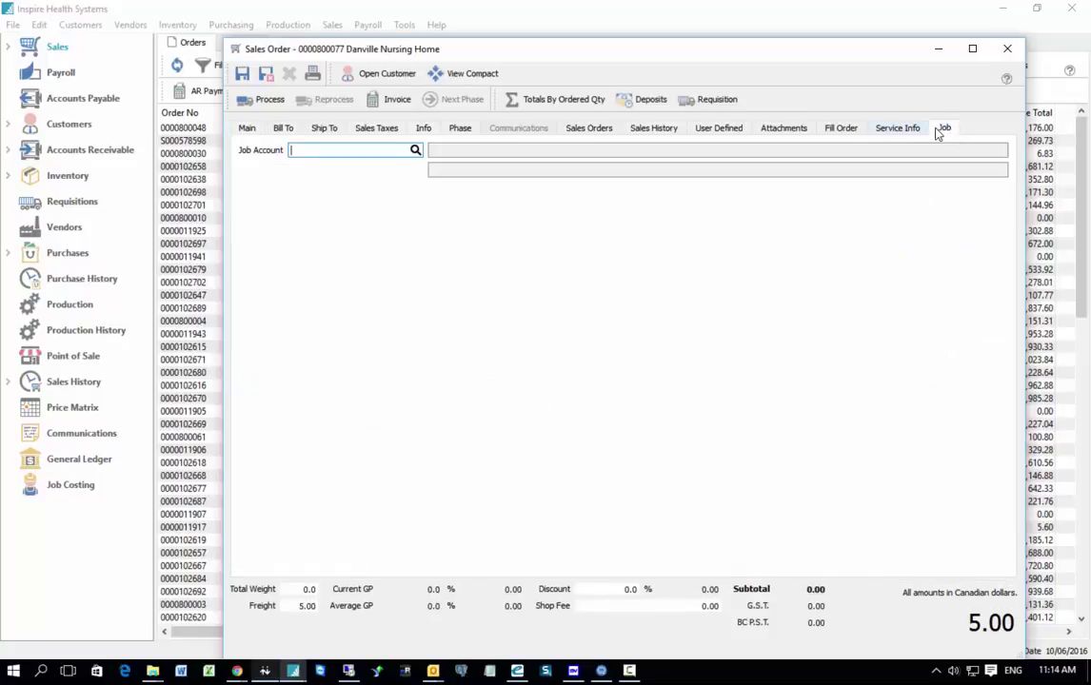
{"action": "left_click", "coordinate": [415, 151]}
{"action": "scroll", "coordinate": [269, 367], "scroll_direction": "down", "scroll_amount": 2}
{"action": "double_click", "coordinate": [269, 371]}
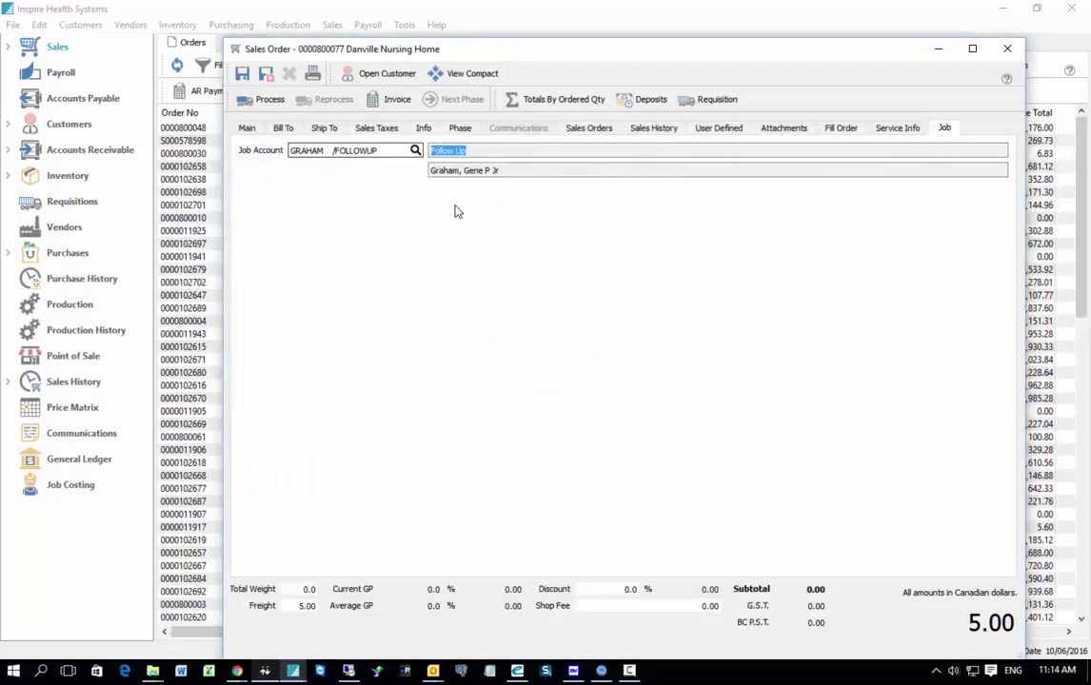
{"action": "left_click", "coordinate": [494, 171]}
{"action": "left_click", "coordinate": [245, 128]}
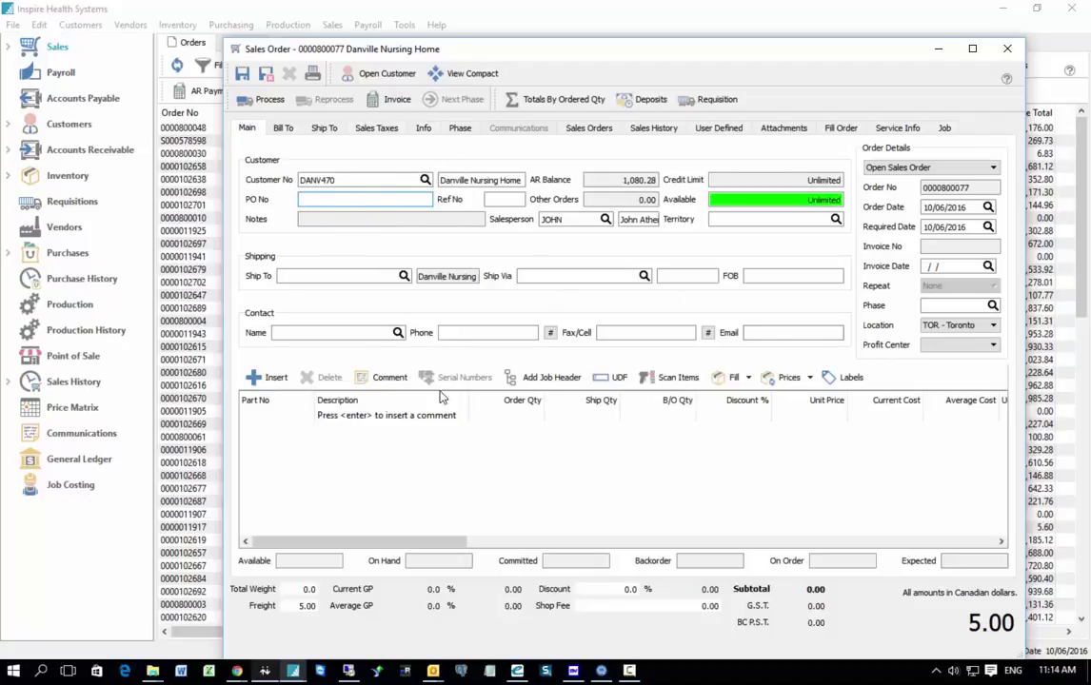
Add a Precor 9.35 Treadmill (PRETRM935) line, approving its below-margin price
{"action": "left_click", "coordinate": [313, 415]}
{"action": "type", "text": "VA"}
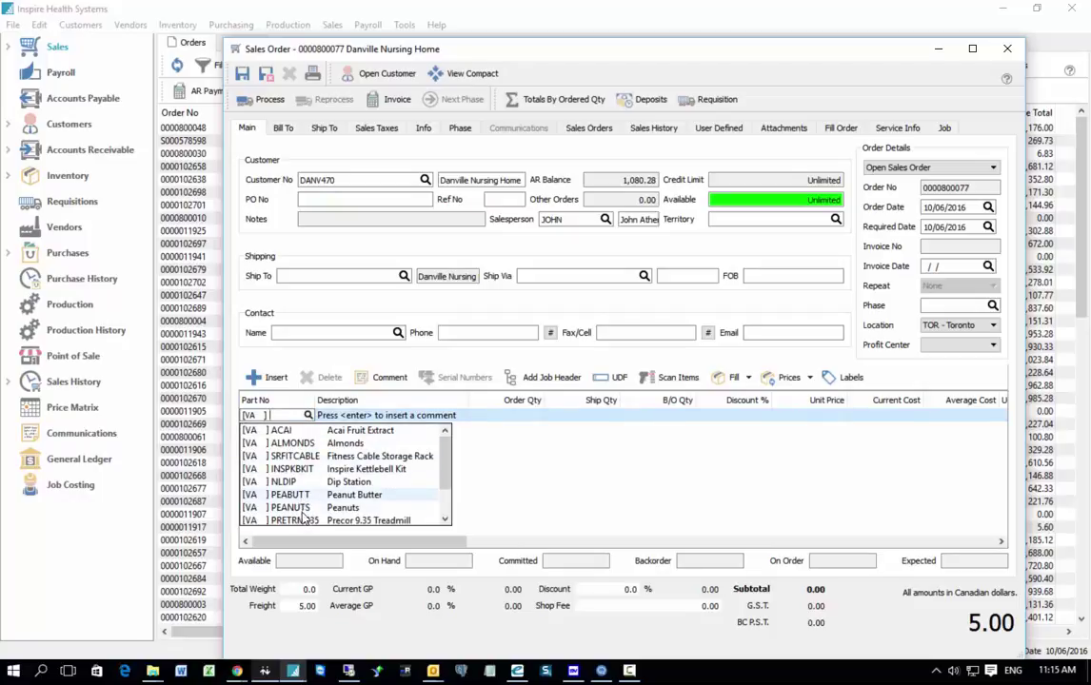
{"action": "scroll", "coordinate": [305, 514], "scroll_direction": "down", "scroll_amount": 1}
{"action": "left_click", "coordinate": [290, 482]}
{"action": "left_click", "coordinate": [585, 392]}
Widen the Job Account column to confirm the treadmill line carries GRAHAM /FOLLOWUP
{"action": "left_click_drag", "start_coordinate": [450, 541], "coordinate": [918, 538]}
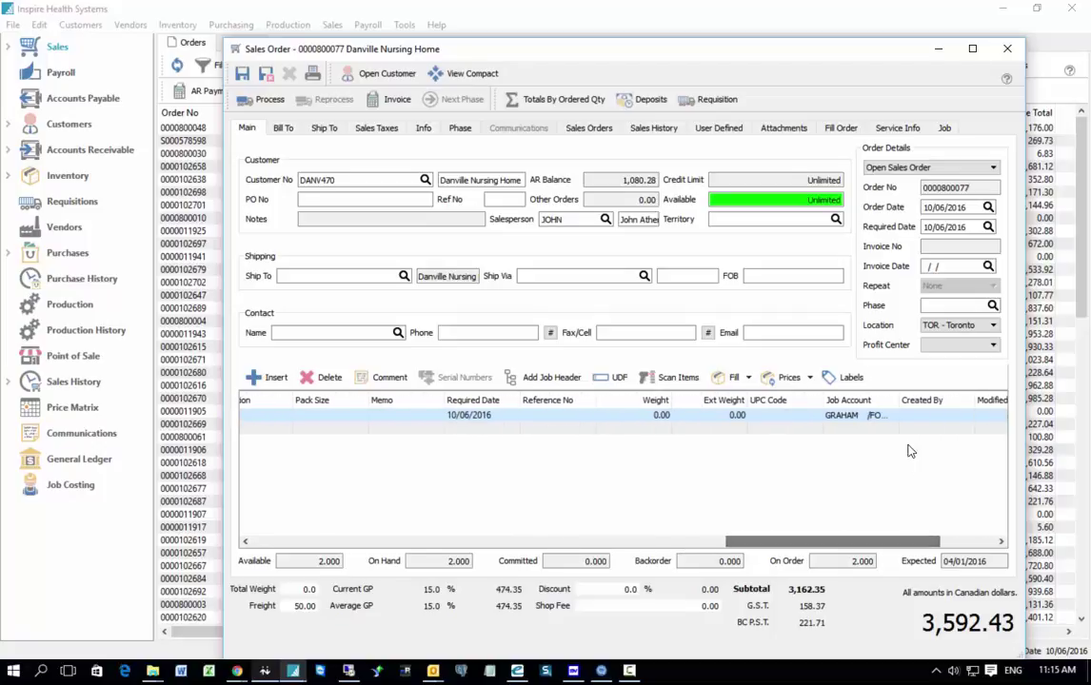
{"action": "left_click_drag", "start_coordinate": [902, 392], "coordinate": [961, 390]}
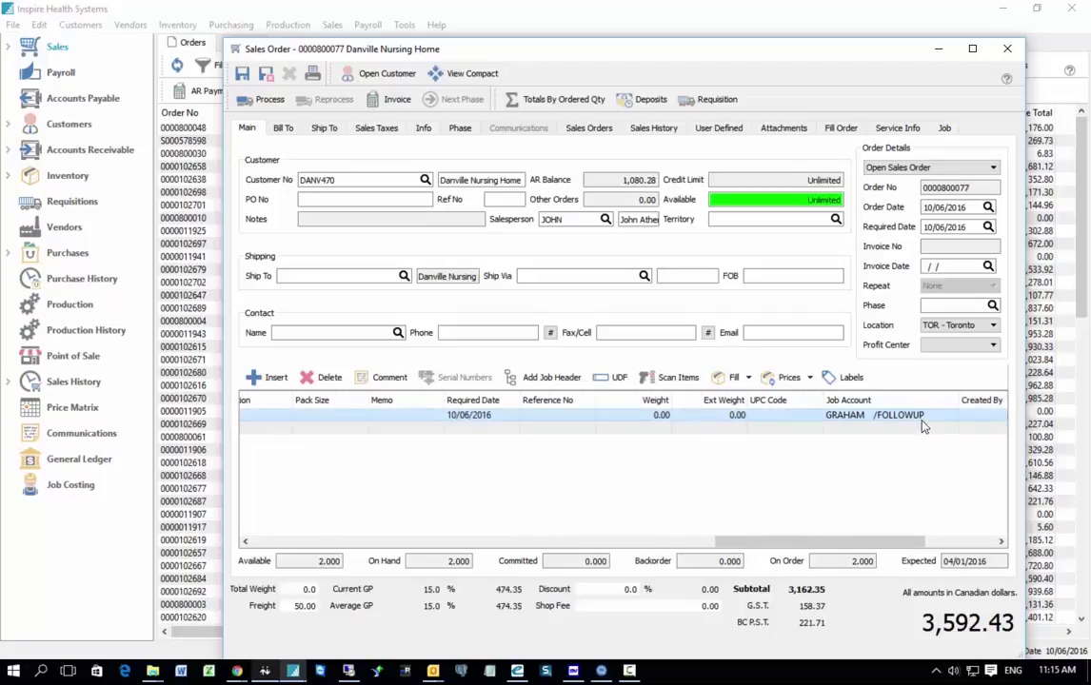
{"action": "left_click", "coordinate": [944, 130]}
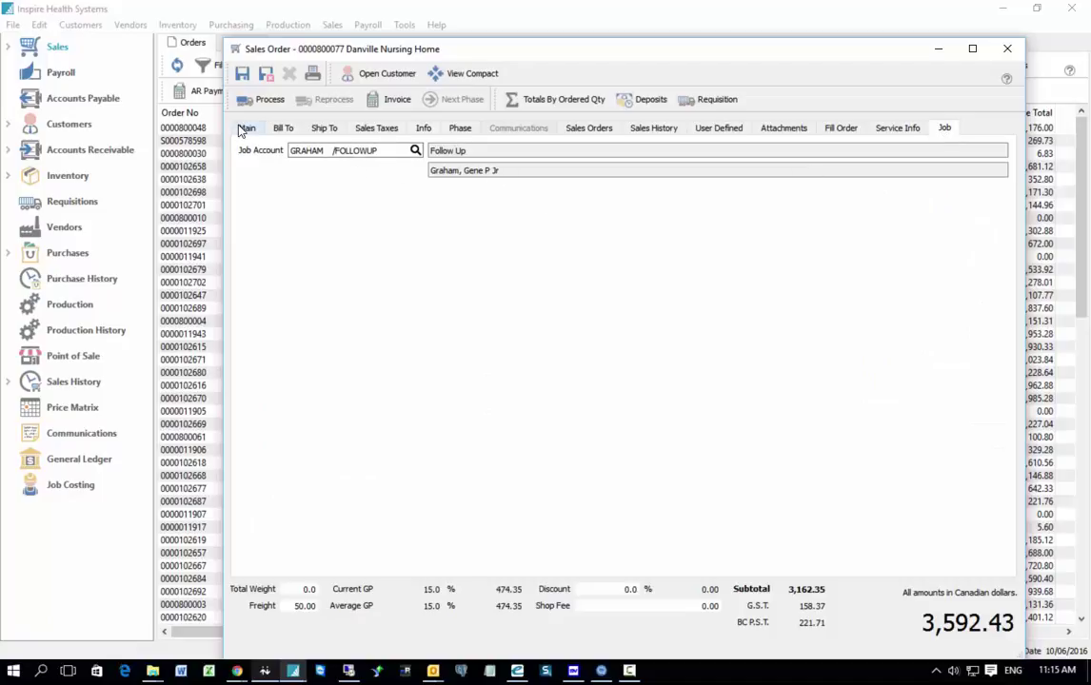
{"action": "left_click", "coordinate": [247, 128]}
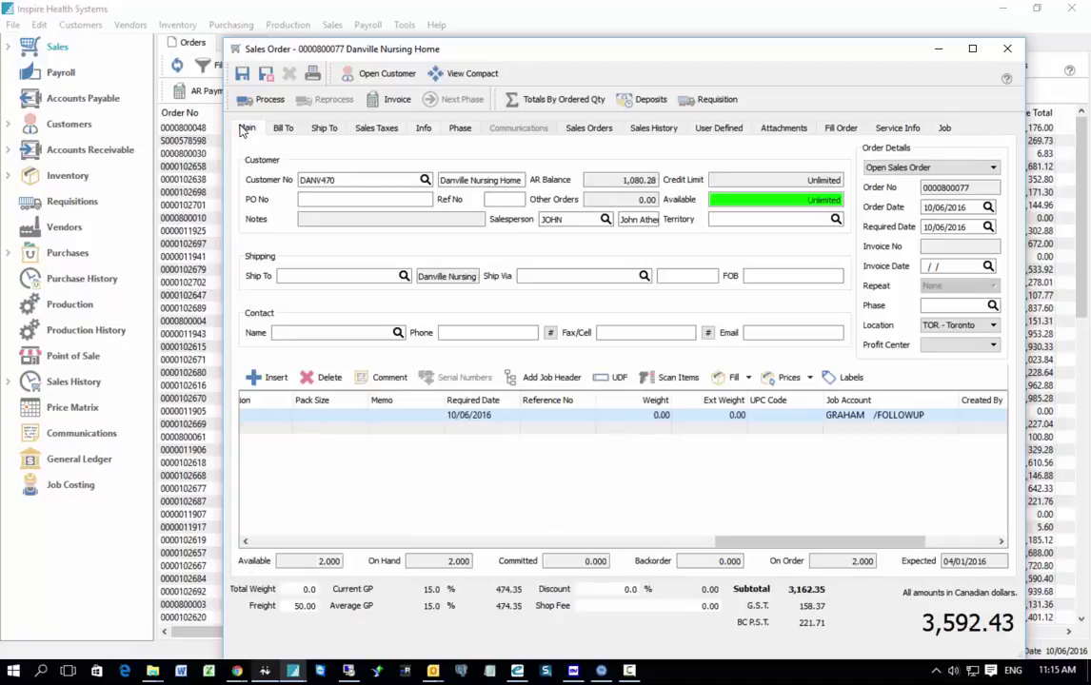
{"action": "left_click", "coordinate": [945, 419]}
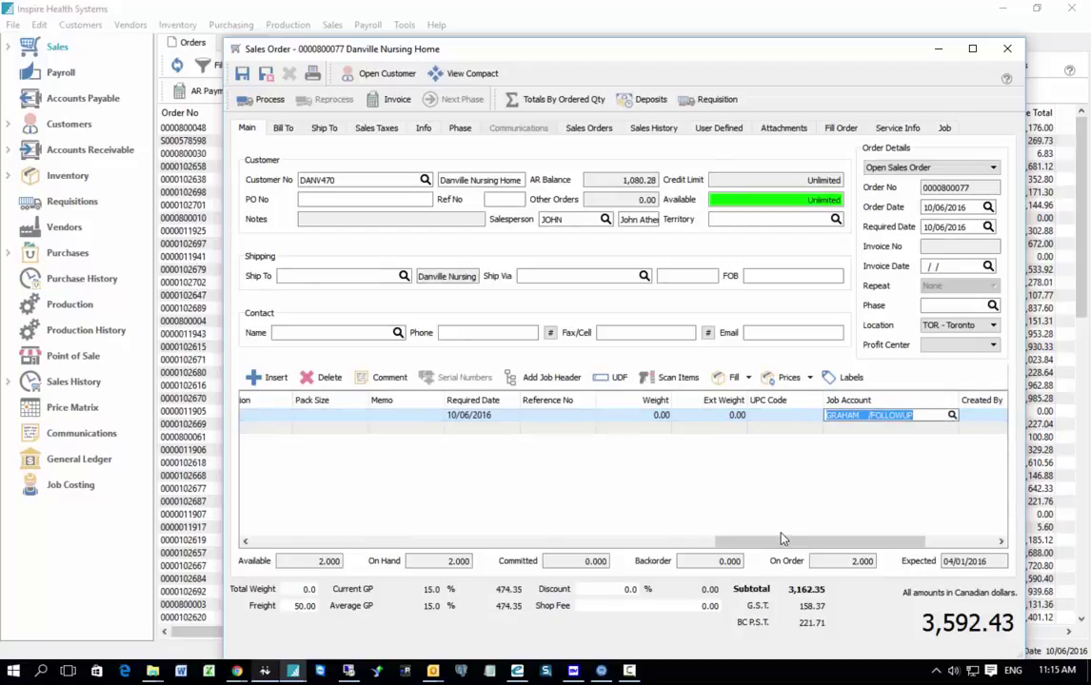
{"action": "left_click_drag", "start_coordinate": [781, 539], "coordinate": [314, 541]}
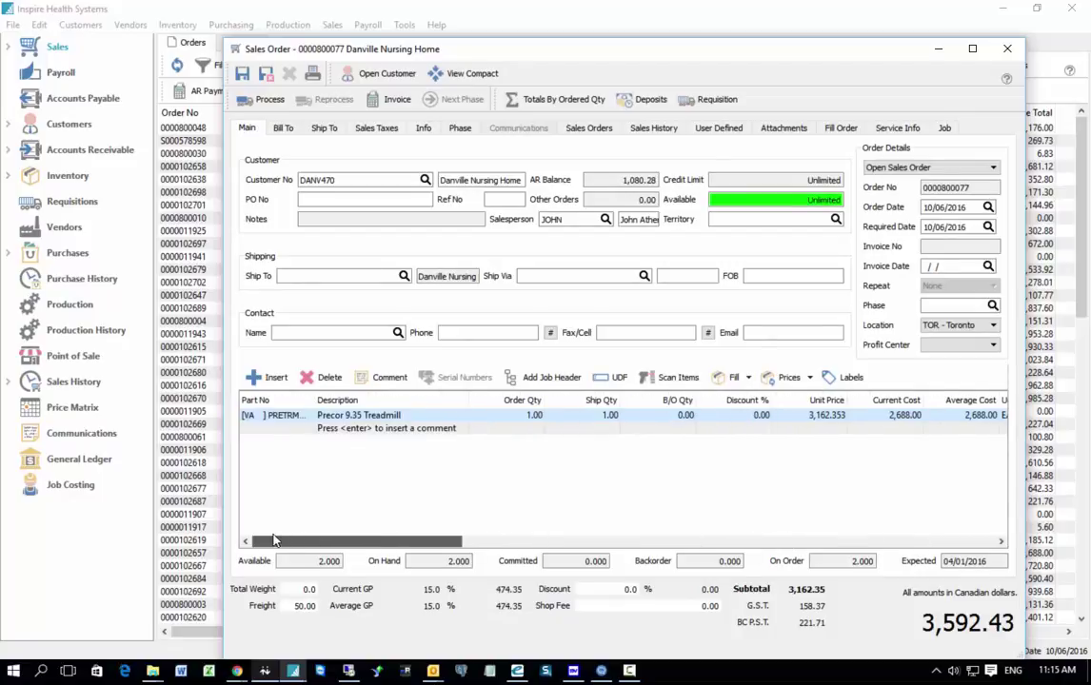
Add a second Precor 9.35 Treadmill line and approve its below-margin price
{"action": "left_click", "coordinate": [303, 429]}
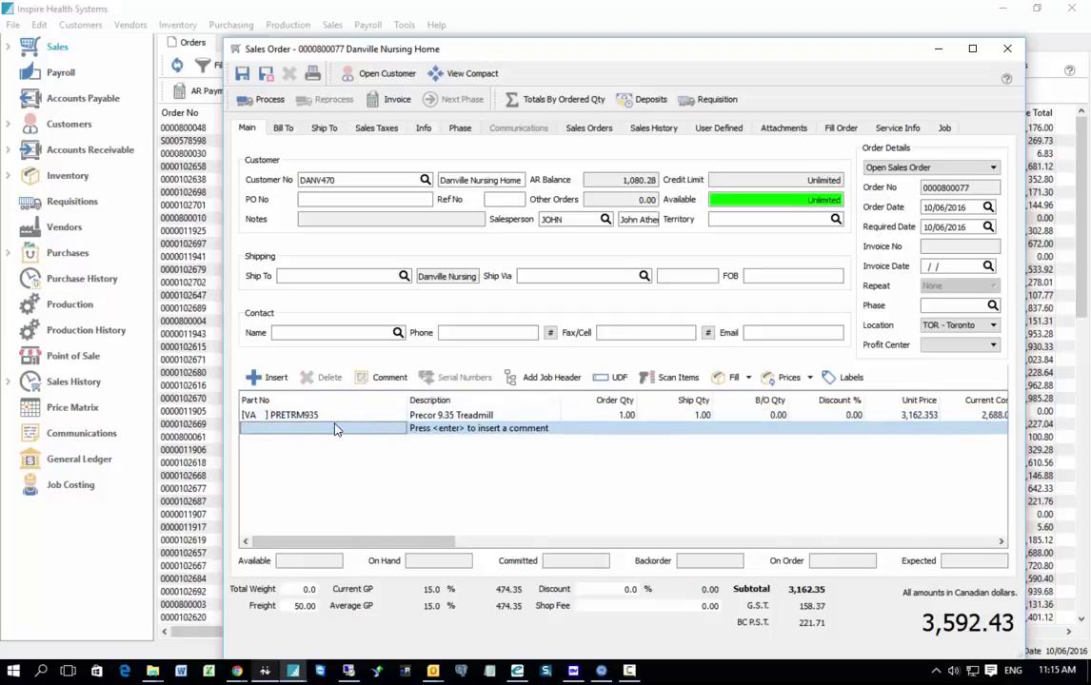
{"action": "left_click", "coordinate": [332, 430]}
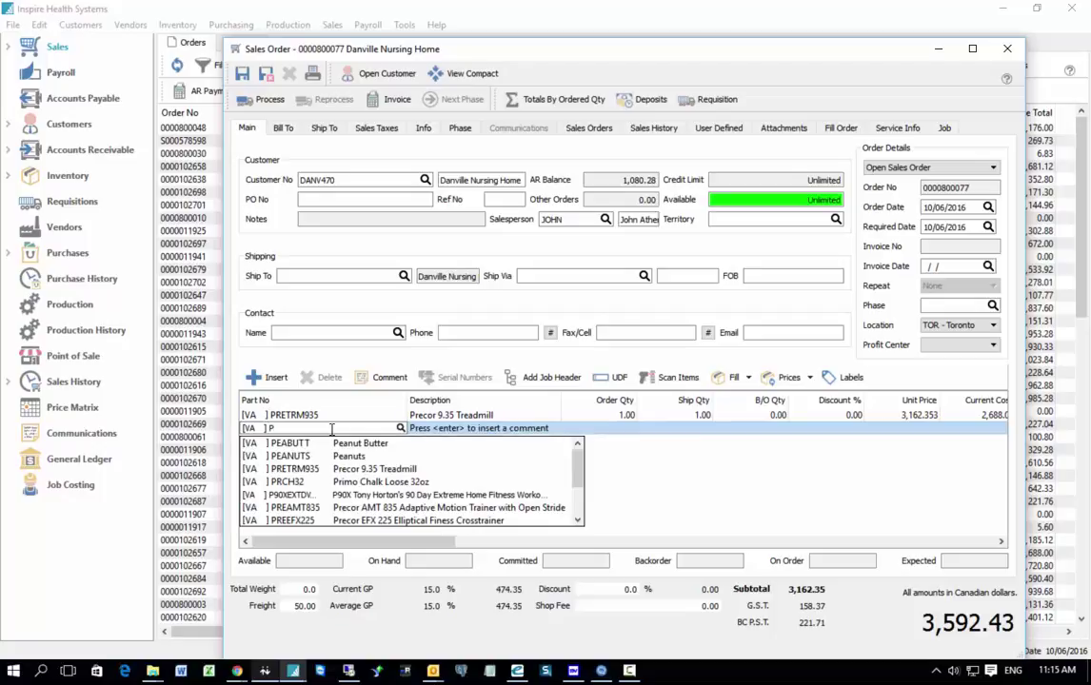
{"action": "left_click", "coordinate": [371, 473]}
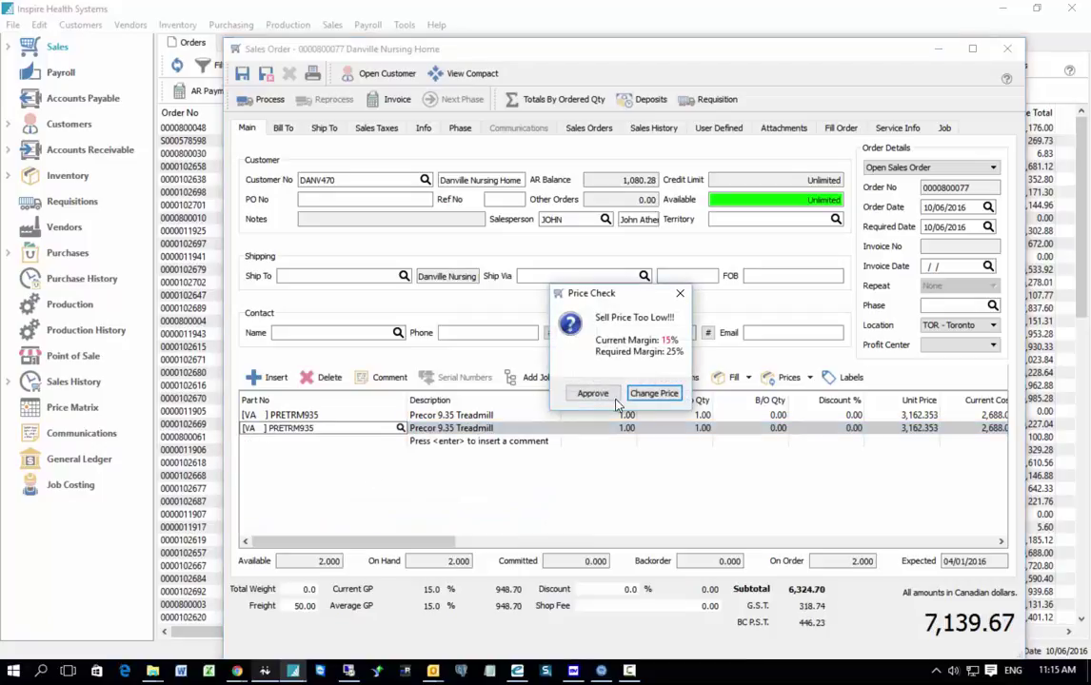
{"action": "left_click", "coordinate": [614, 398]}
Charge the second line to job DANVILLE /WALLS, then save and close the order
{"action": "left_click", "coordinate": [547, 542]}
{"action": "mouse_move", "coordinate": [548, 543]}
{"action": "left_mouse_down"}
{"action": "mouse_move", "coordinate": [762, 542]}
{"action": "mouse_move", "coordinate": [964, 520]}
{"action": "mouse_move", "coordinate": [967, 509]}
{"action": "left_mouse_up"}
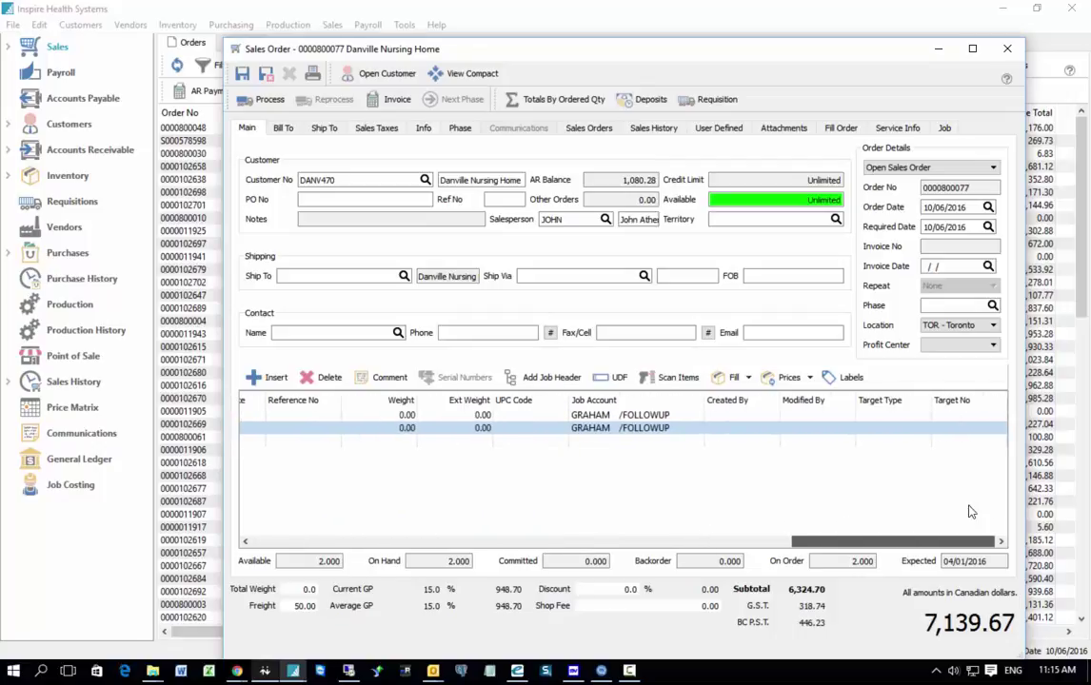
{"action": "left_click", "coordinate": [685, 428]}
{"action": "type", "text": "D"}
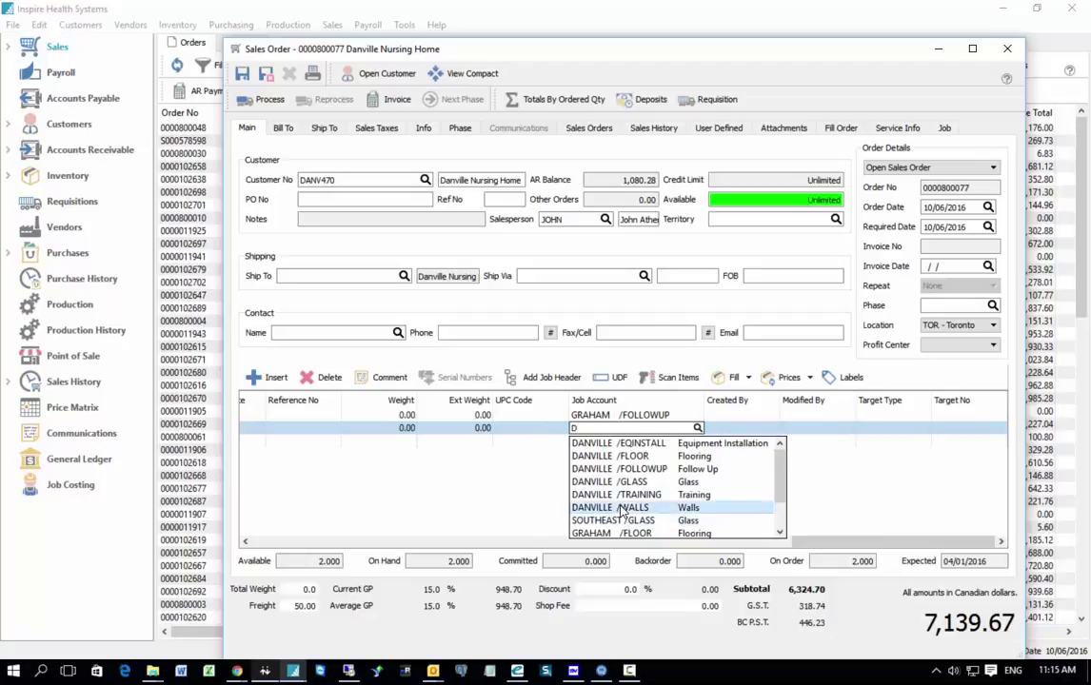
{"action": "left_click", "coordinate": [628, 508]}
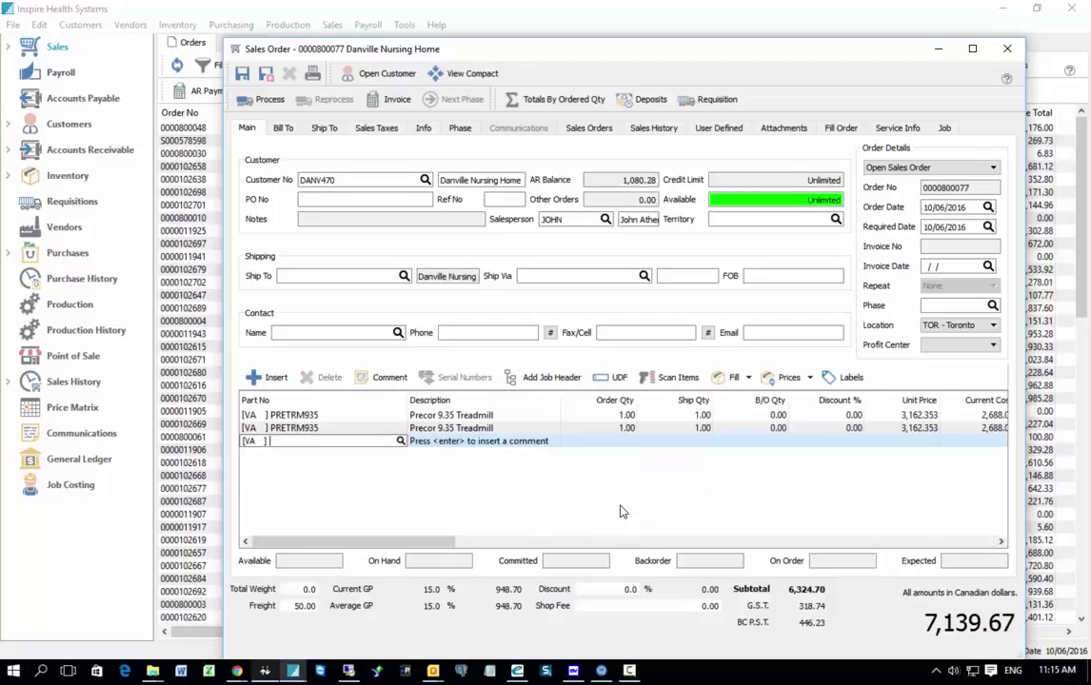
{"action": "left_click", "coordinate": [341, 416]}
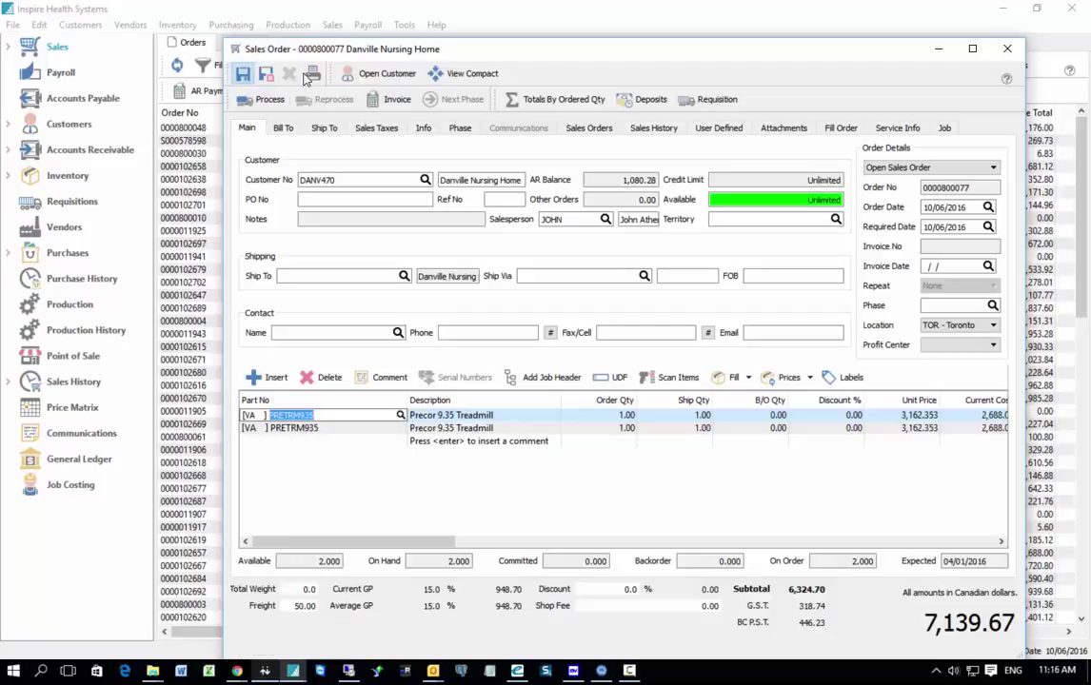
{"action": "left_click", "coordinate": [242, 74]}
{"action": "mouse_move", "coordinate": [584, 59]}
{"action": "left_mouse_down"}
{"action": "mouse_move", "coordinate": [488, 176]}
{"action": "mouse_move", "coordinate": [478, 215]}
{"action": "mouse_move", "coordinate": [529, 85]}
{"action": "left_mouse_up"}
{"action": "left_click", "coordinate": [212, 99]}
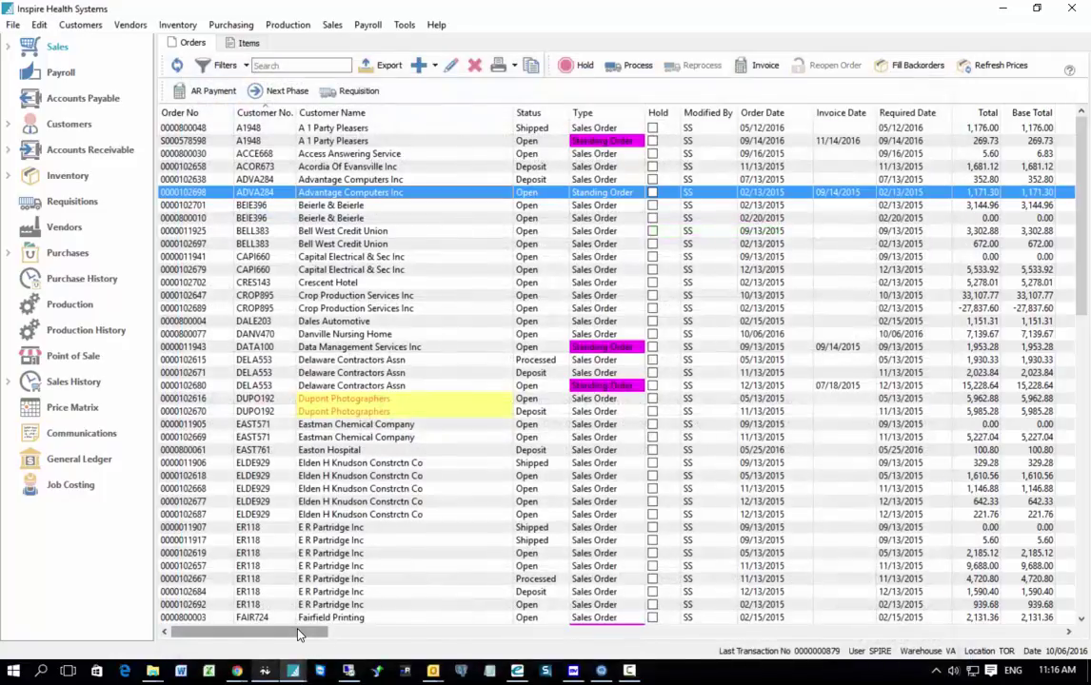
{"action": "left_click", "coordinate": [247, 65]}
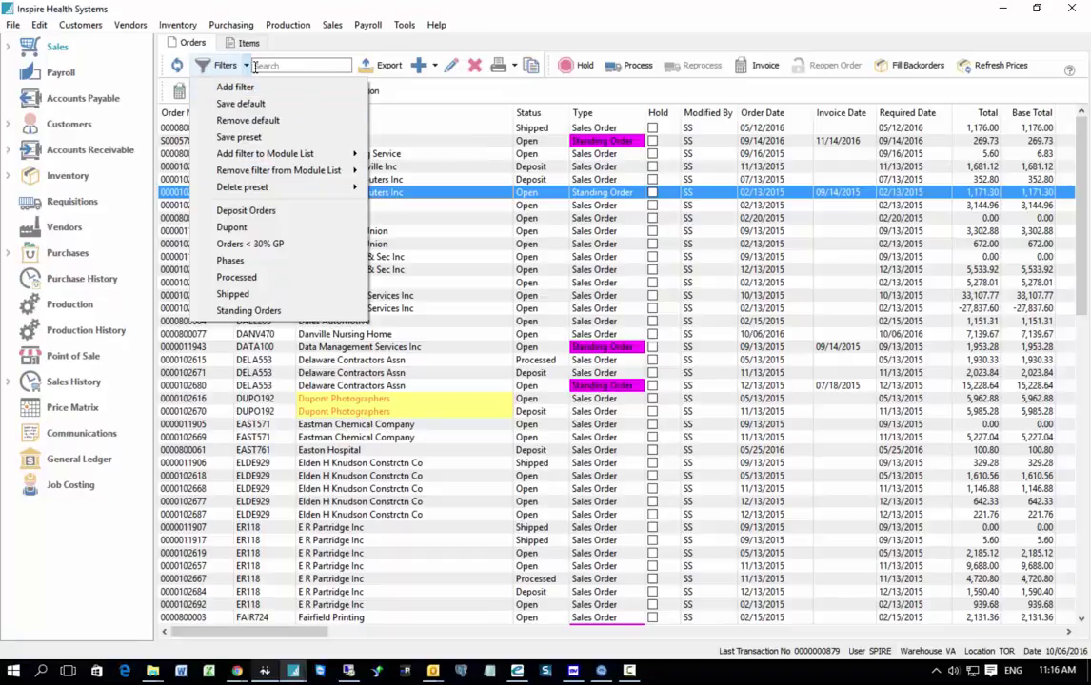
{"action": "left_click", "coordinate": [229, 88]}
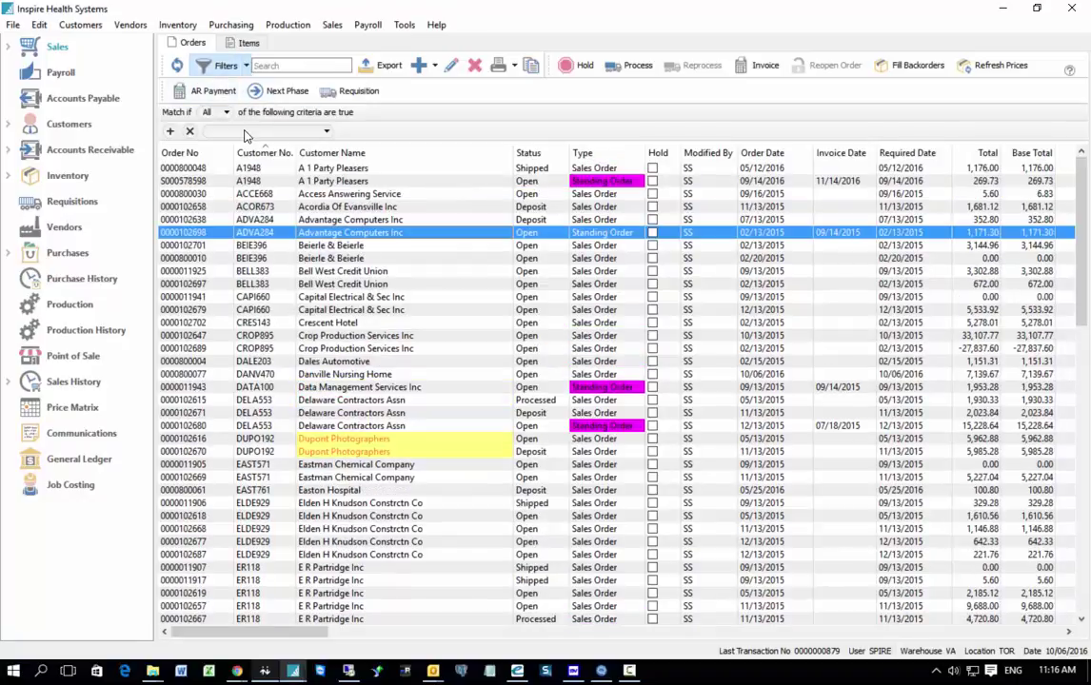
{"action": "left_click", "coordinate": [245, 134]}
{"action": "scroll", "coordinate": [281, 585], "scroll_direction": "down", "scroll_amount": 4}
{"action": "scroll", "coordinate": [271, 612], "scroll_direction": "down", "scroll_amount": 1}
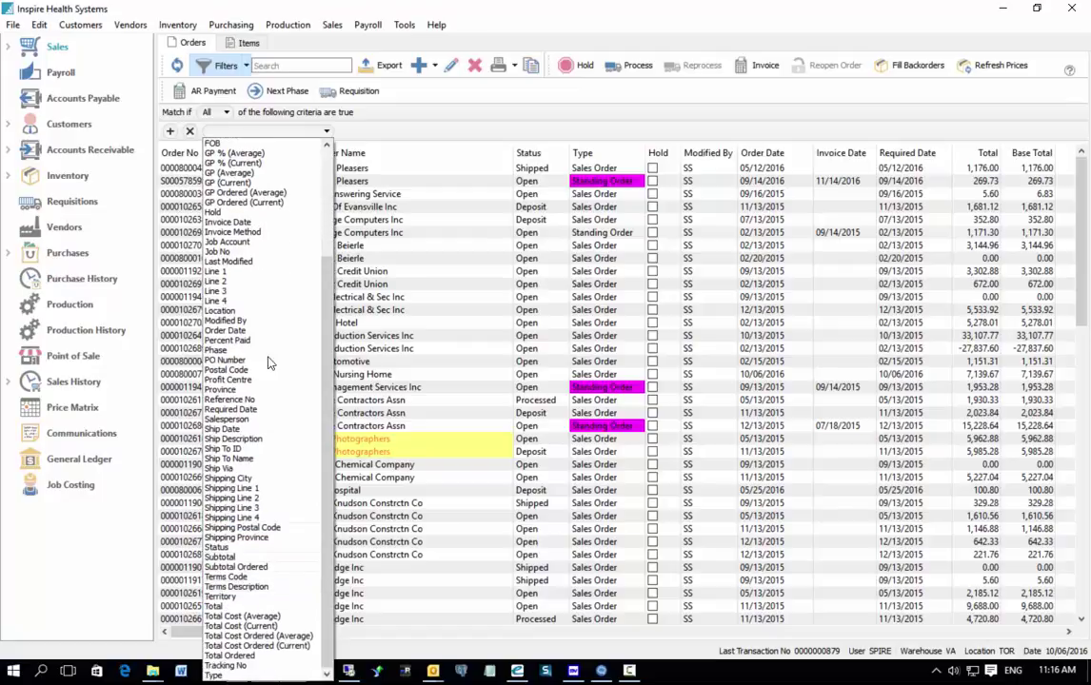
{"action": "left_click", "coordinate": [243, 253]}
{"action": "left_click", "coordinate": [377, 133]}
{"action": "left_click", "coordinate": [377, 152]}
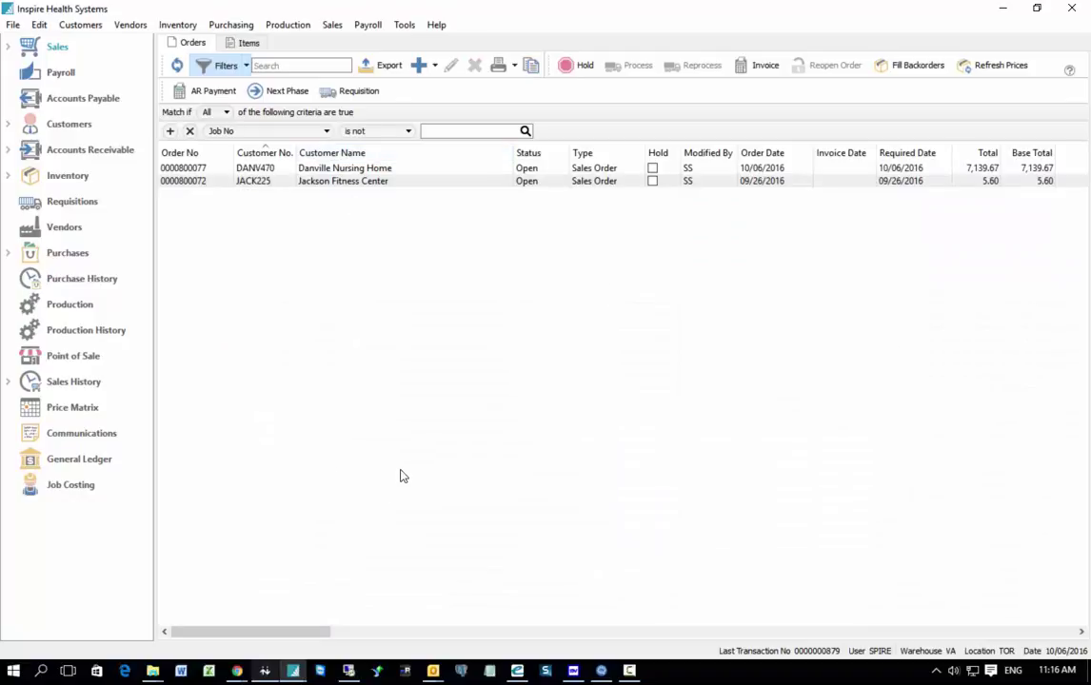
{"action": "left_click_drag", "start_coordinate": [305, 632], "coordinate": [834, 621]}
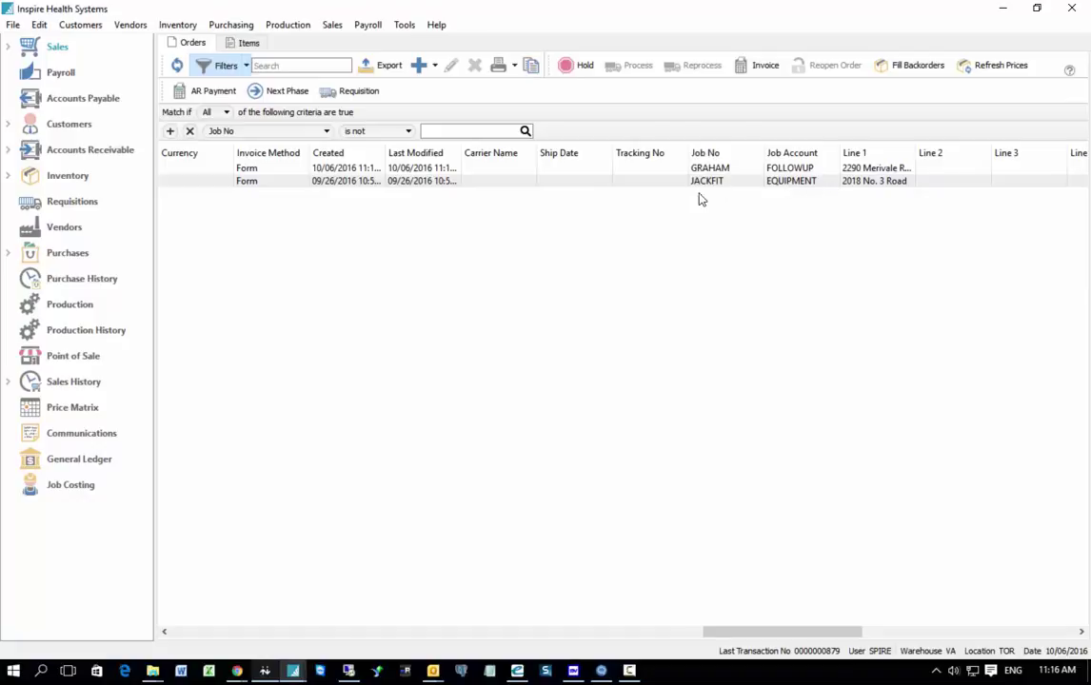
{"action": "left_click", "coordinate": [476, 169]}
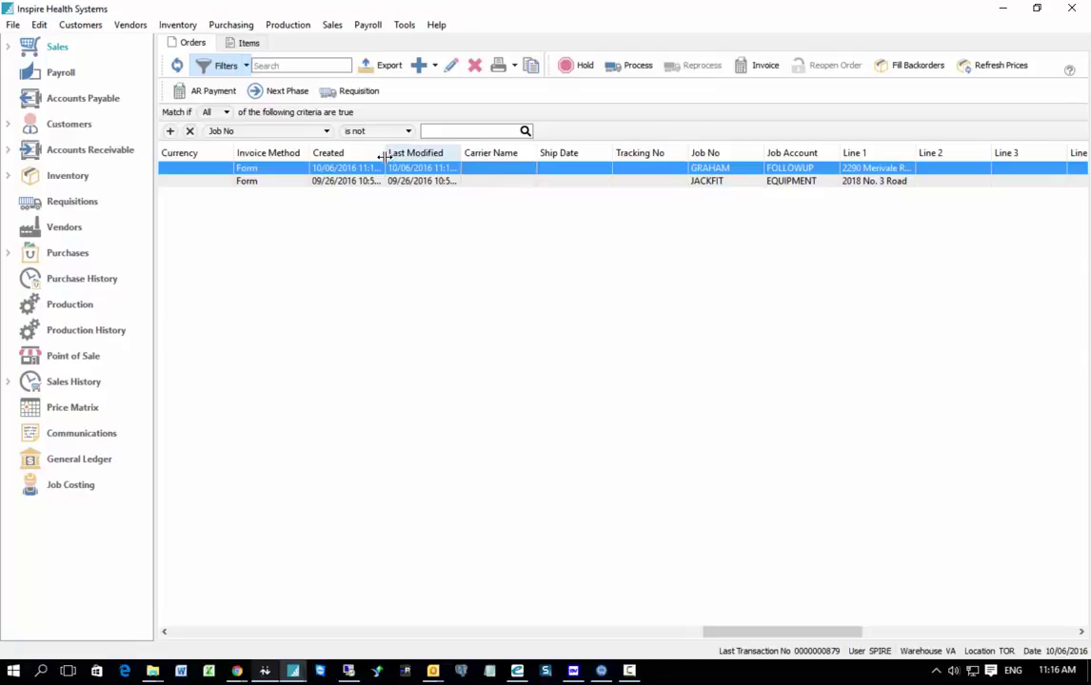
{"action": "left_click", "coordinate": [180, 633]}
{"action": "left_click", "coordinate": [179, 635]}
{"action": "left_click", "coordinate": [180, 635]}
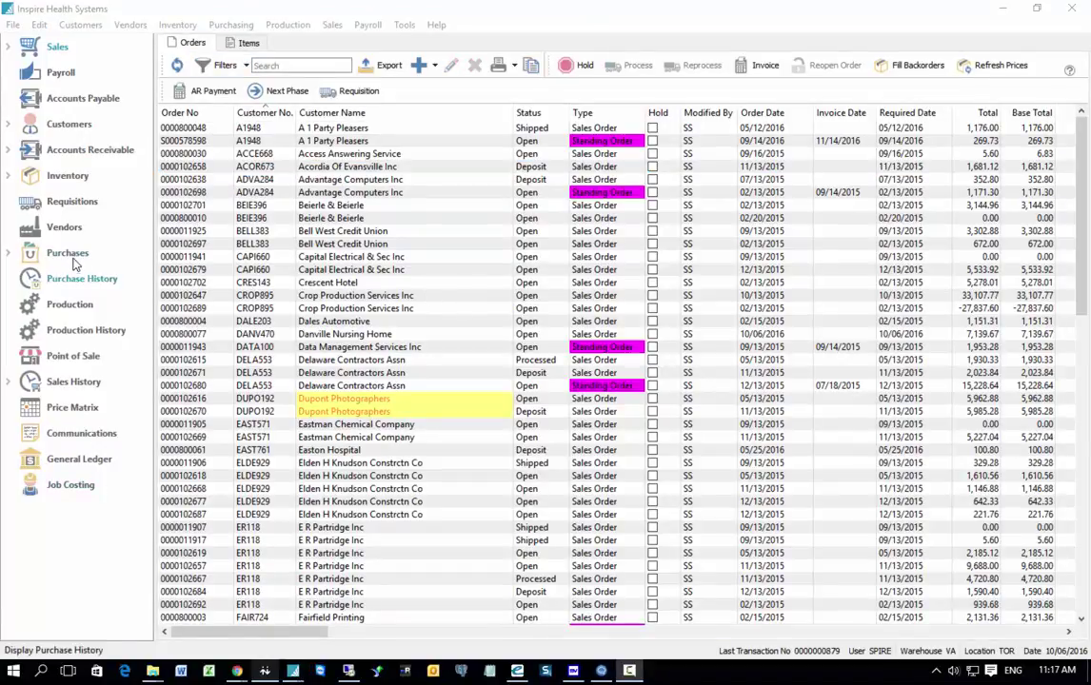
Create a new purchase order with vendor Empire Health Distribution
{"action": "left_click", "coordinate": [68, 255]}
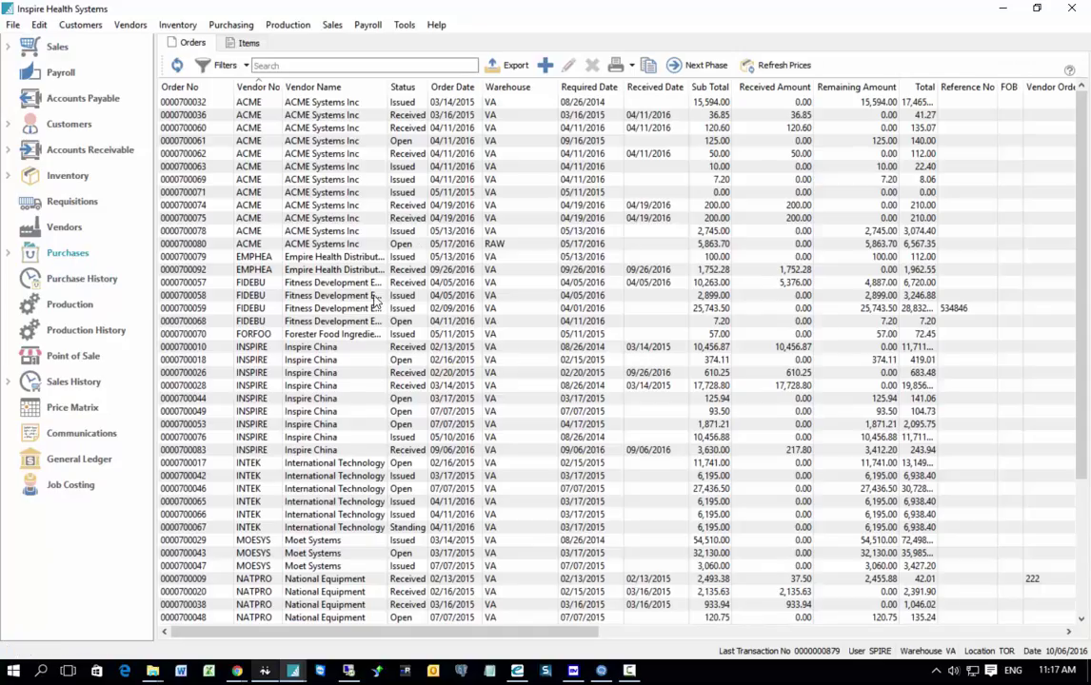
{"action": "left_click", "coordinate": [545, 66]}
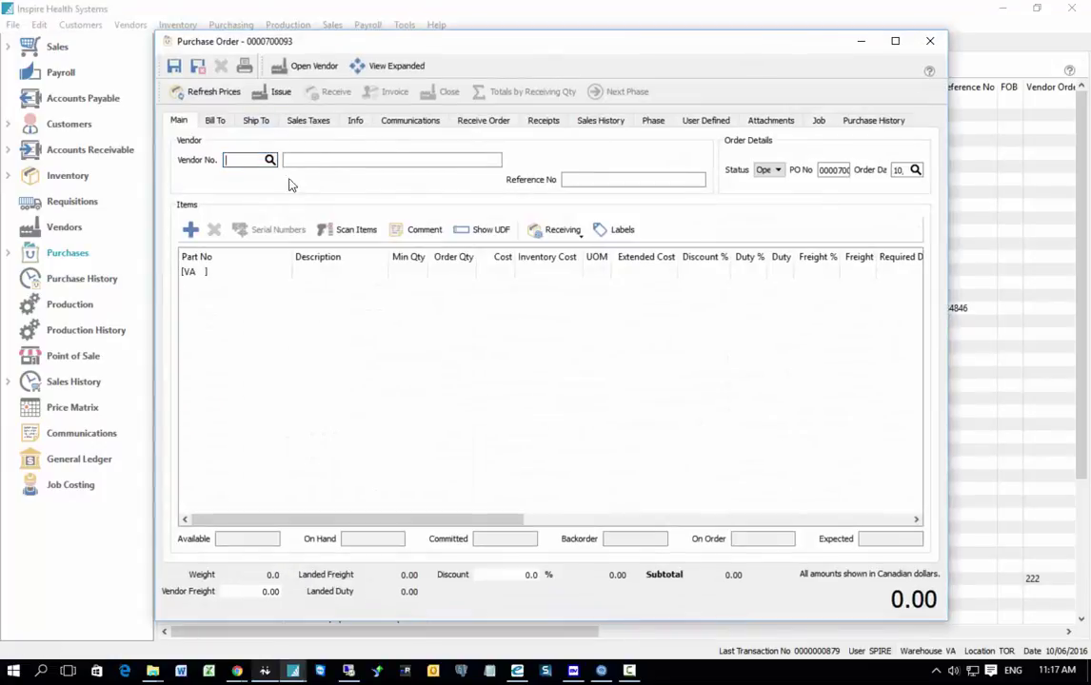
{"action": "left_click", "coordinate": [390, 75]}
{"action": "type", "text": "D"}
{"action": "left_click", "coordinate": [251, 196]}
Add a Precor 9.35 Treadmill (PRETRM935) line to the purchase order
{"action": "left_click", "coordinate": [251, 390]}
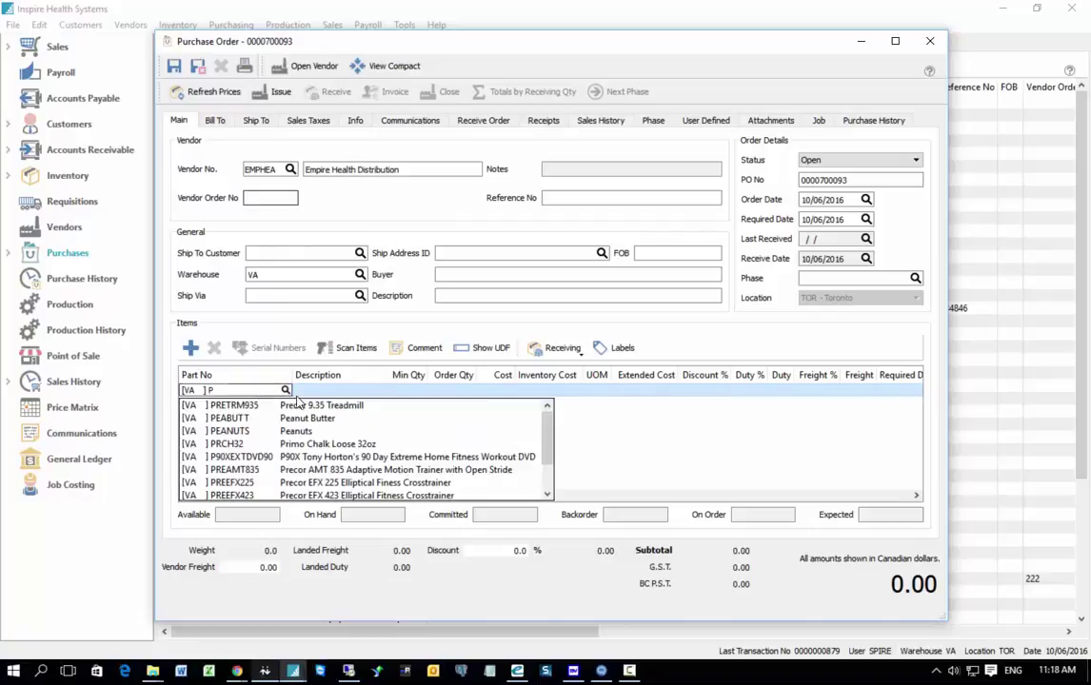
{"action": "left_click", "coordinate": [254, 409]}
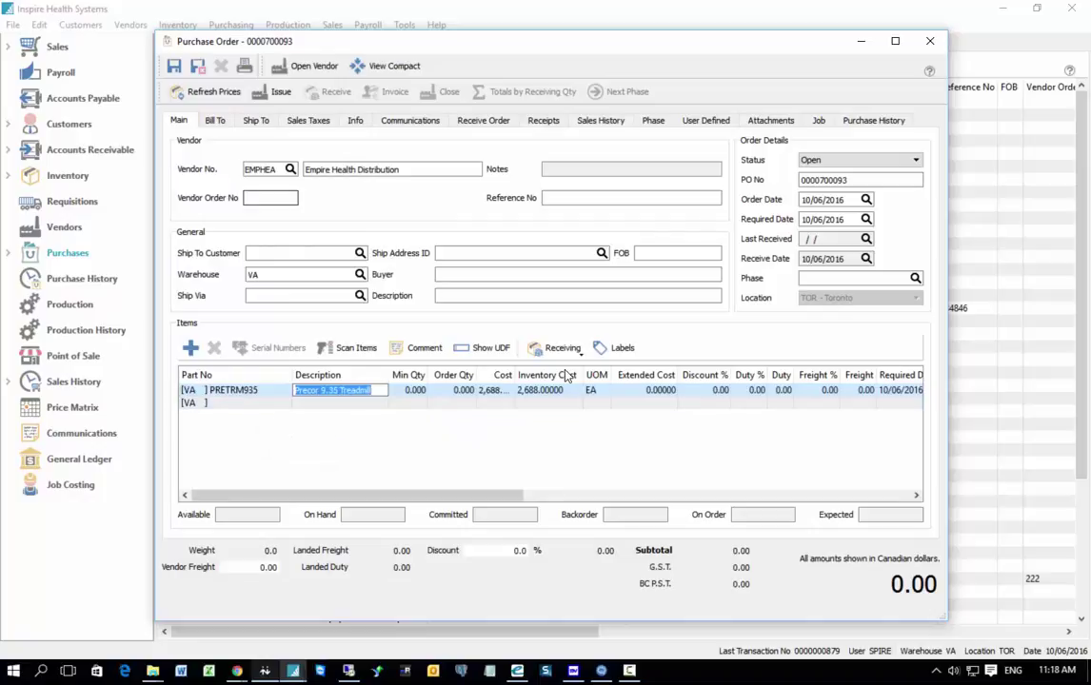
{"action": "left_click_drag", "start_coordinate": [499, 495], "coordinate": [886, 495]}
{"action": "mouse_move", "coordinate": [814, 495]}
{"action": "left_mouse_down"}
{"action": "mouse_move", "coordinate": [794, 504]}
{"action": "mouse_move", "coordinate": [458, 489]}
{"action": "left_mouse_up"}
Set the purchase order's job account to TORREC /EQINSTALL and return to Main details
{"action": "left_click", "coordinate": [820, 123]}
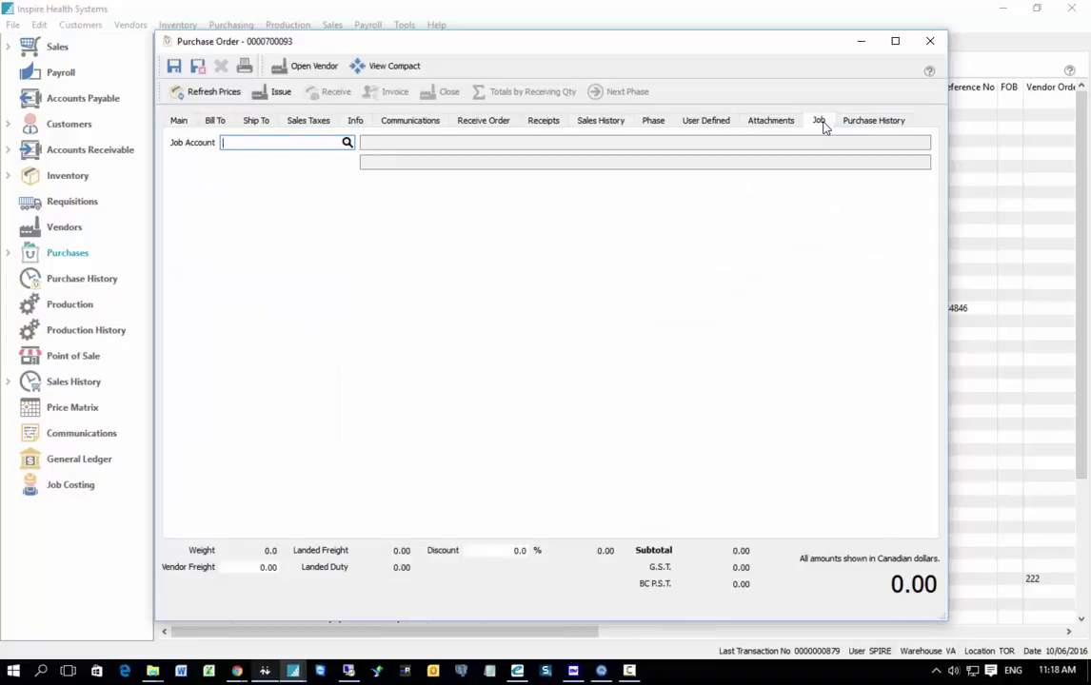
{"action": "left_click", "coordinate": [347, 142]}
{"action": "scroll", "coordinate": [360, 381], "scroll_direction": "down", "scroll_amount": 10}
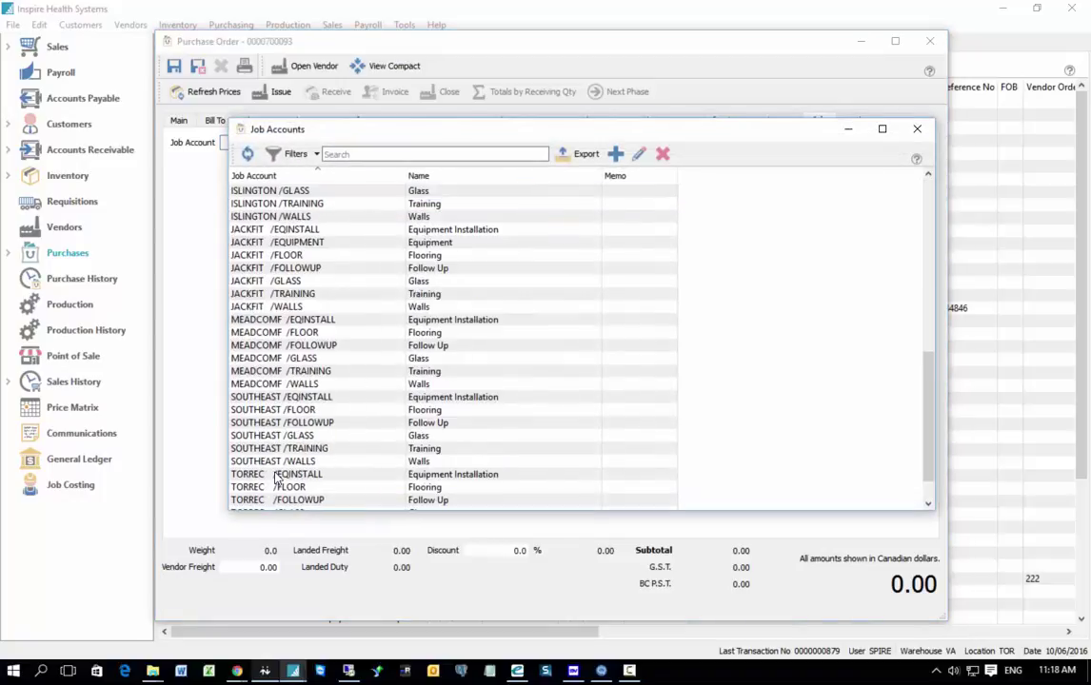
{"action": "double_click", "coordinate": [276, 476]}
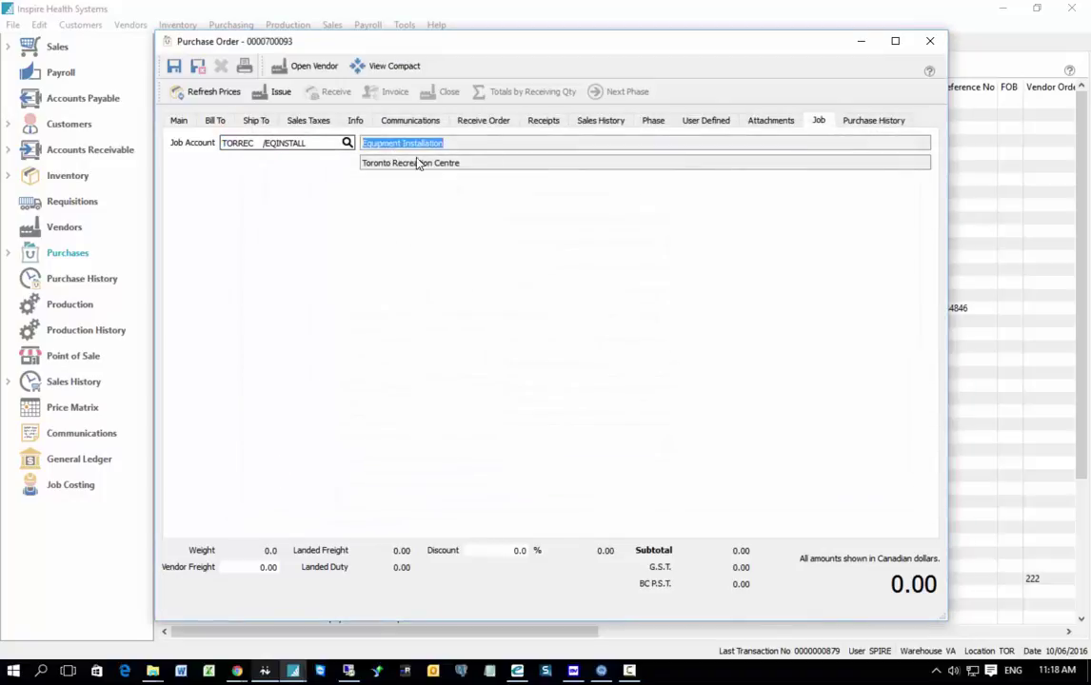
{"action": "left_click", "coordinate": [178, 121]}
Resize the Extended Weight and Part No columns to review the treadmill line
{"action": "left_click_drag", "start_coordinate": [305, 496], "coordinate": [685, 497]}
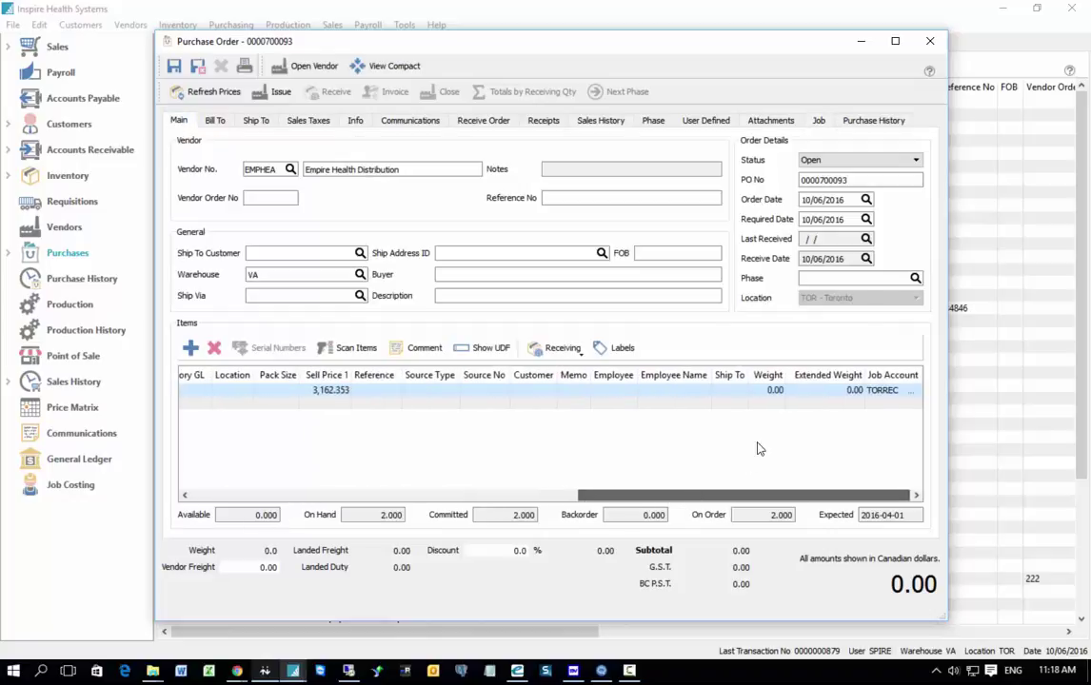
{"action": "mouse_move", "coordinate": [864, 375]}
{"action": "left_mouse_down"}
{"action": "mouse_move", "coordinate": [730, 377]}
{"action": "mouse_move", "coordinate": [747, 377]}
{"action": "left_mouse_up"}
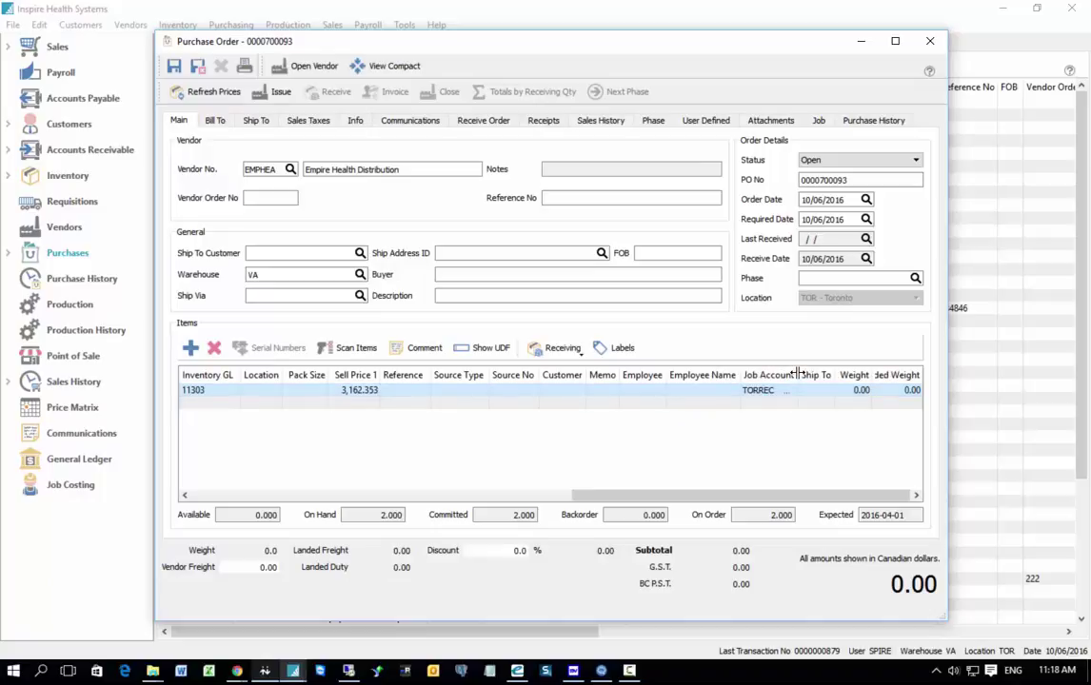
{"action": "left_click", "coordinate": [211, 496]}
{"action": "left_click", "coordinate": [203, 496]}
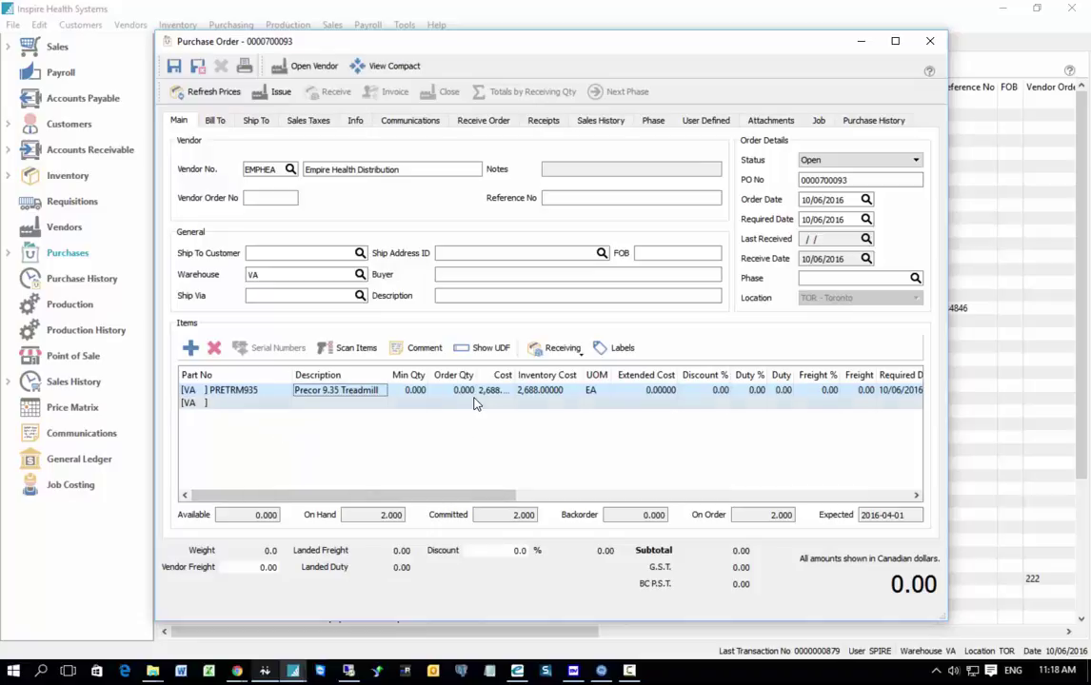
{"action": "left_click", "coordinate": [270, 396]}
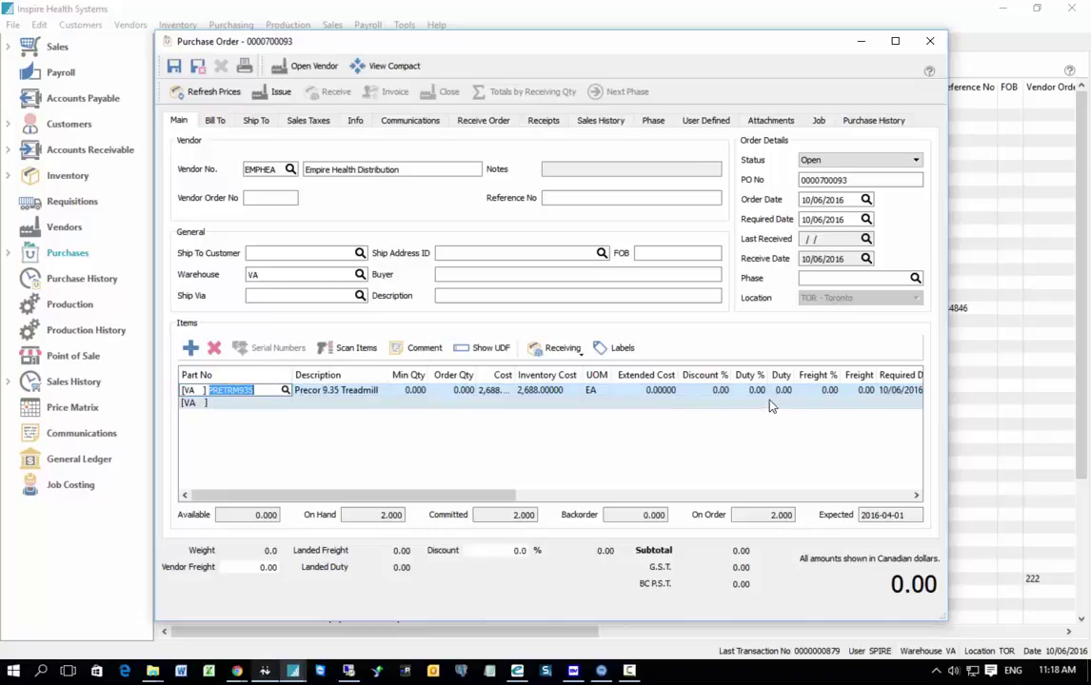
{"action": "left_click_drag", "start_coordinate": [495, 503], "coordinate": [499, 500]}
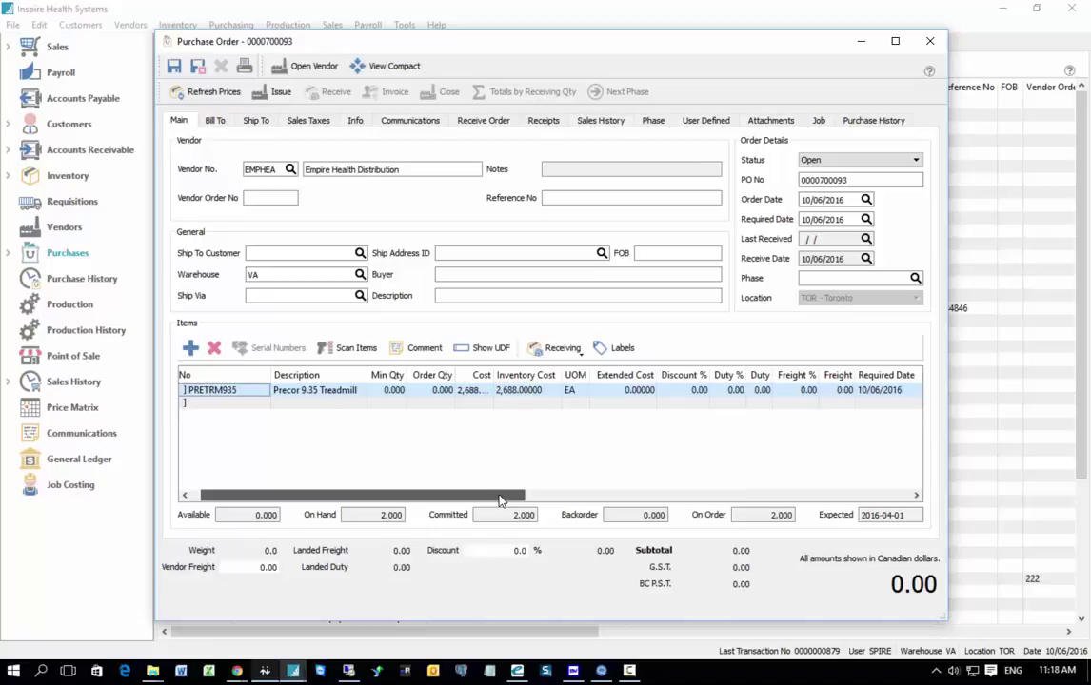
{"action": "left_click_drag", "start_coordinate": [486, 501], "coordinate": [477, 501]}
{"action": "left_click_drag", "start_coordinate": [292, 373], "coordinate": [278, 372]}
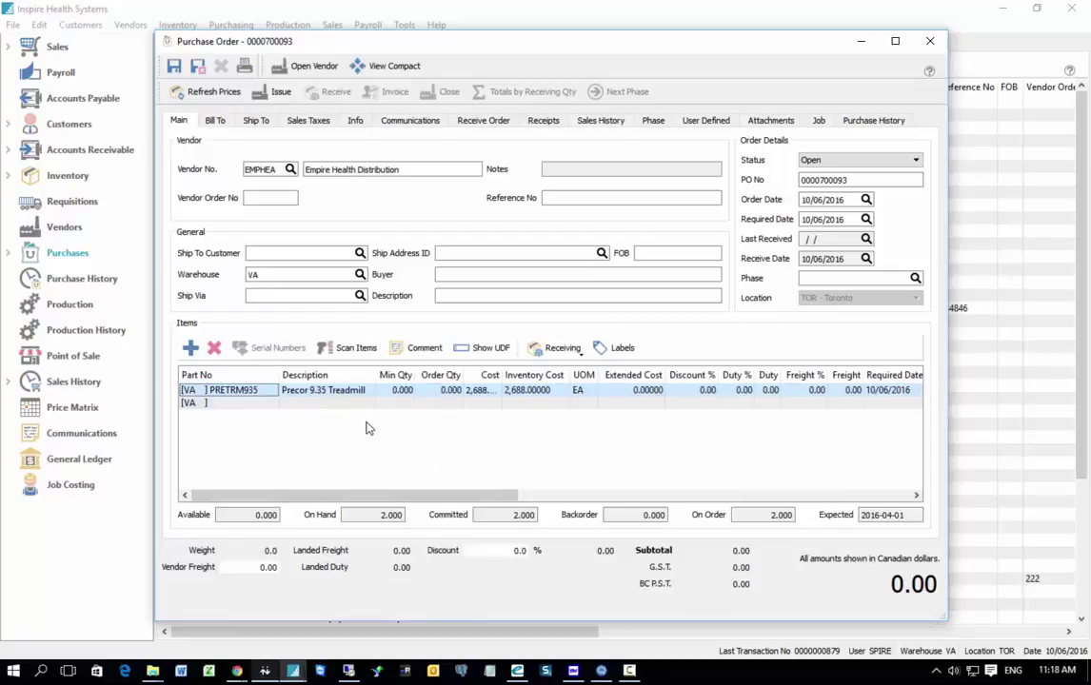
{"action": "left_click", "coordinate": [253, 407]}
{"action": "type", "text": "L"}
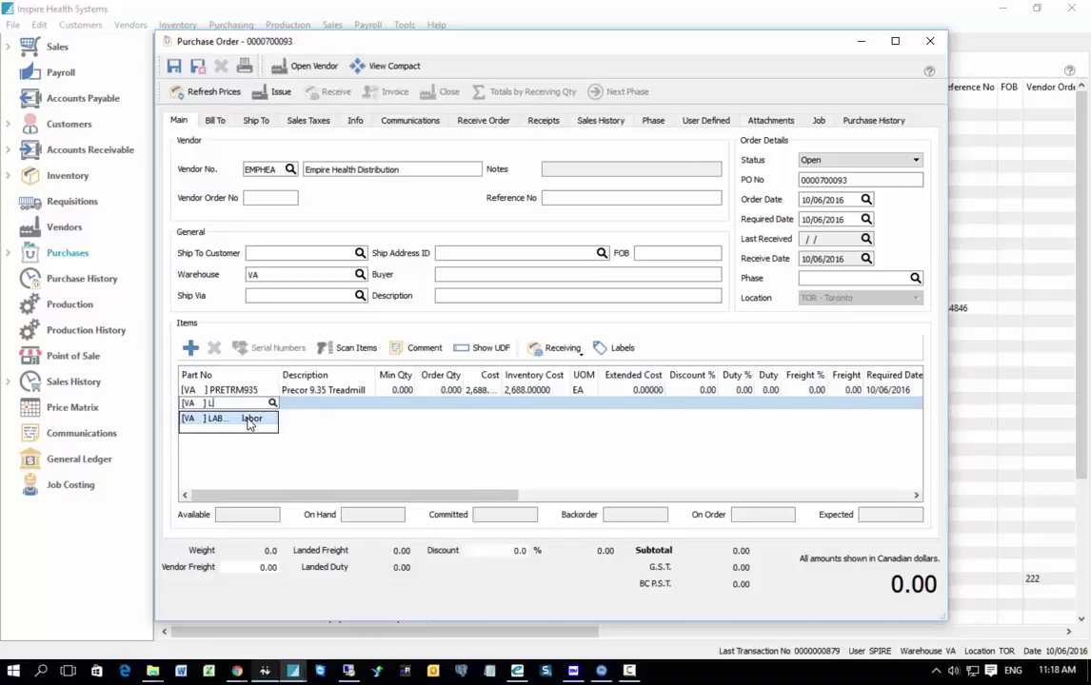
{"action": "left_click", "coordinate": [249, 421]}
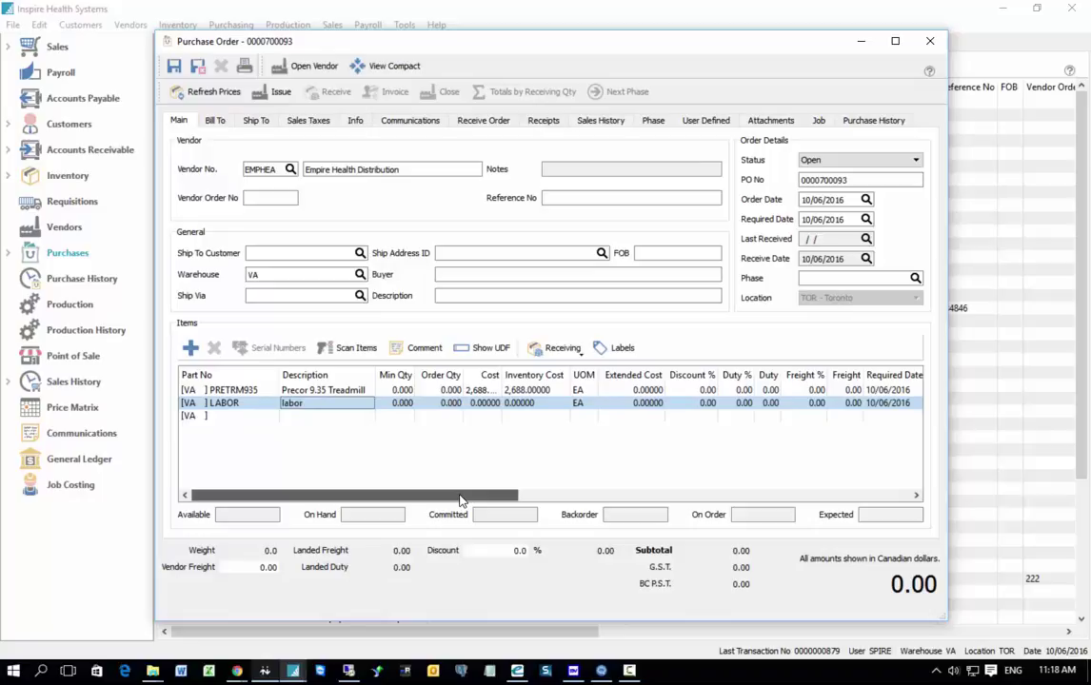
{"action": "left_click", "coordinate": [398, 403]}
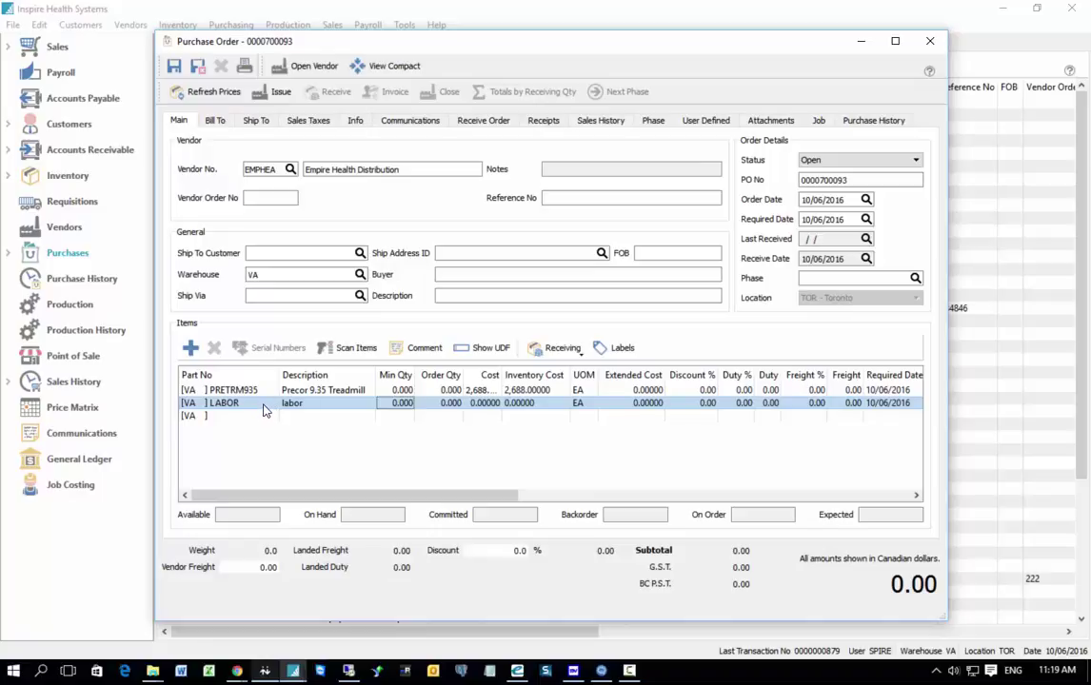
{"action": "left_click", "coordinate": [255, 390]}
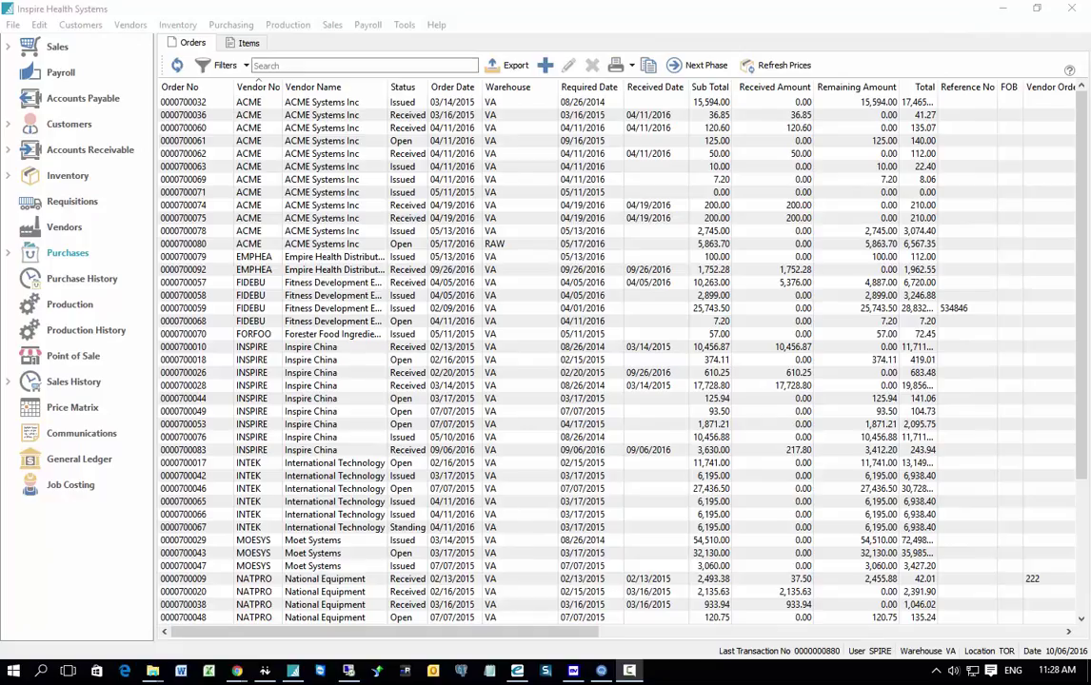
Add a new timecard batch under Payroll with payroll date October 28, 2016
{"action": "left_click", "coordinate": [57, 77]}
{"action": "left_click", "coordinate": [231, 165]}
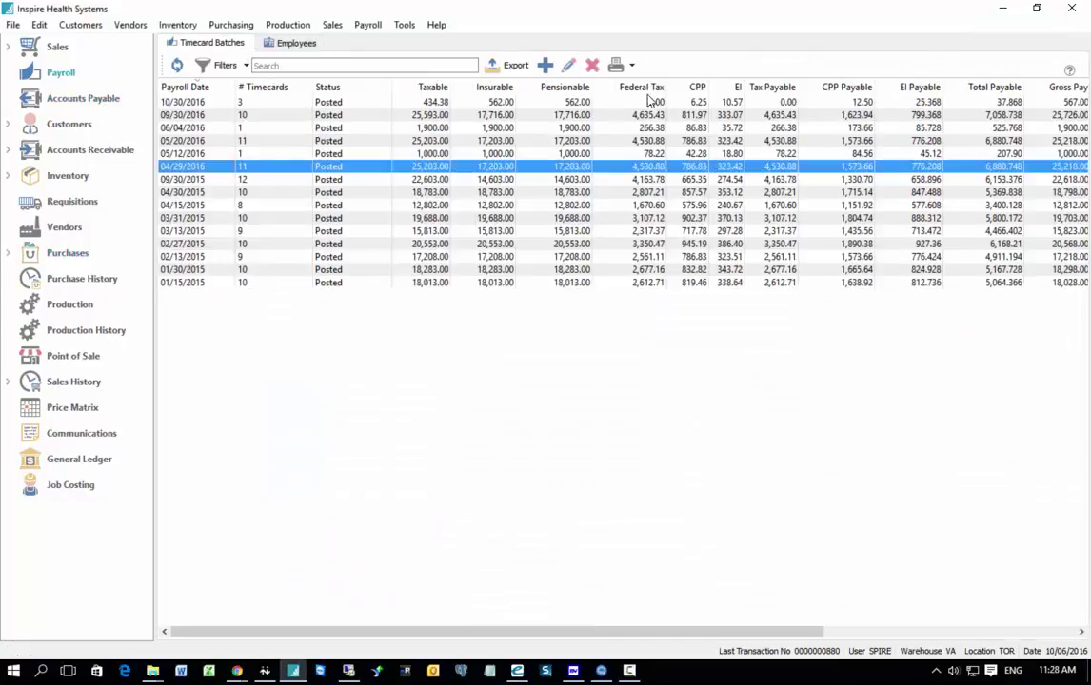
{"action": "left_click", "coordinate": [567, 65]}
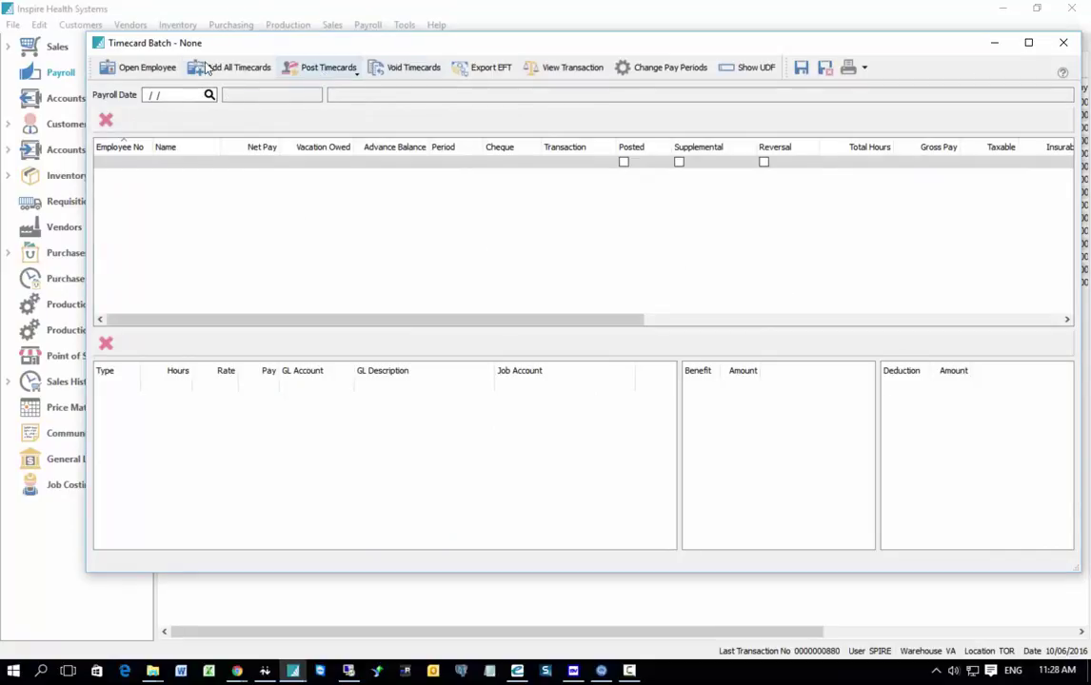
{"action": "left_click", "coordinate": [210, 94]}
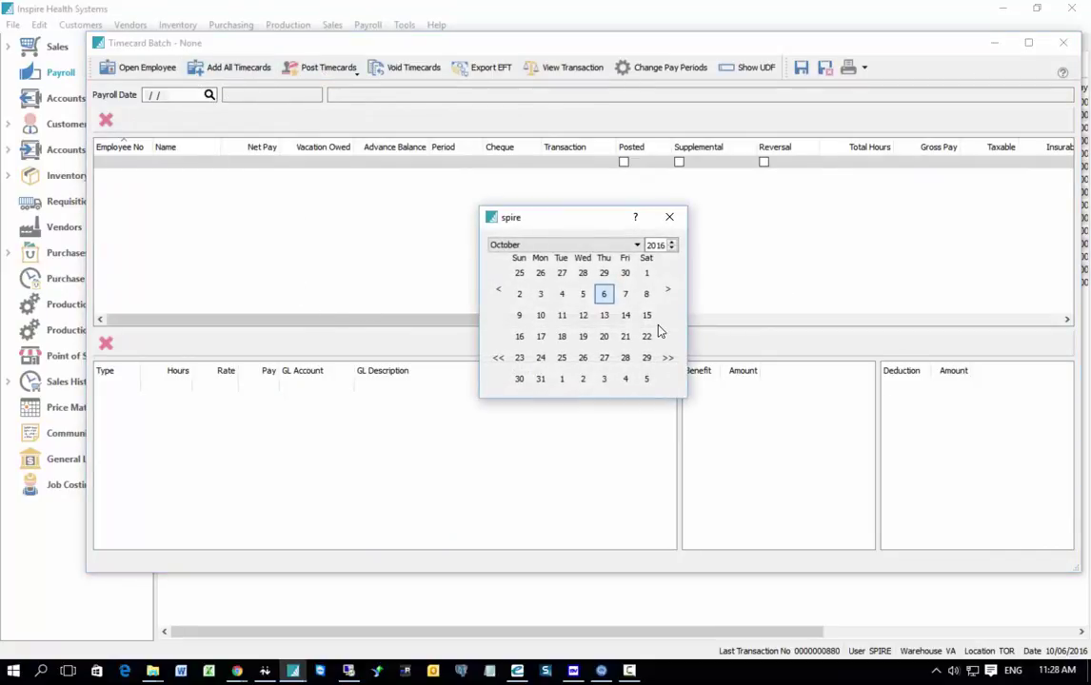
{"action": "left_click", "coordinate": [625, 357]}
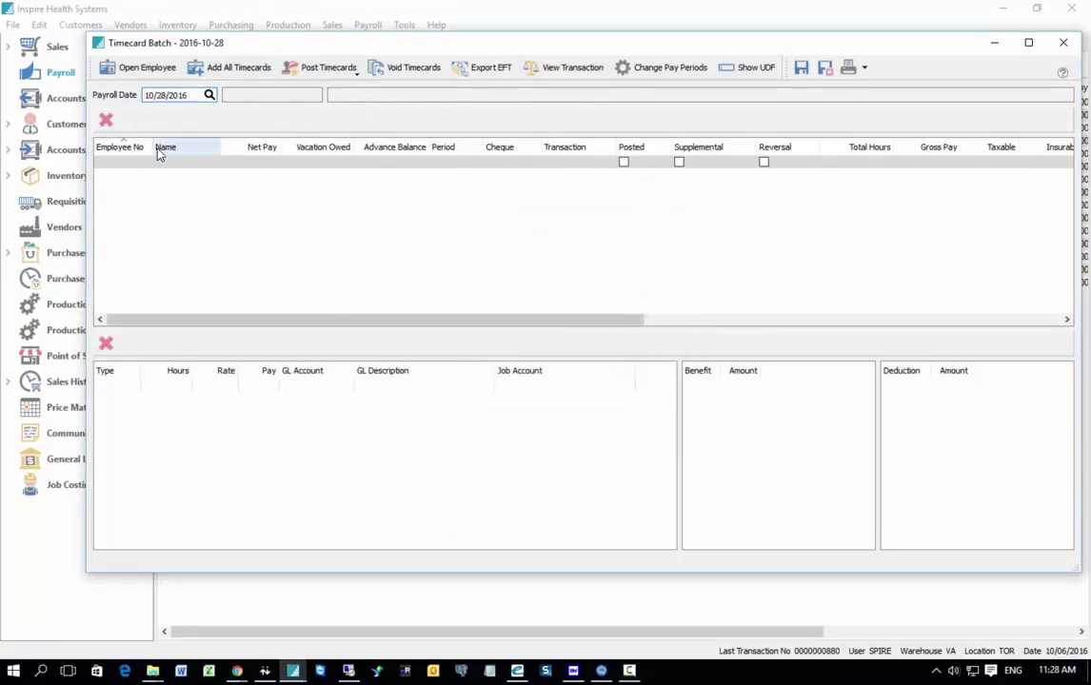
Add all timecards and give employee 100001 a Regular line: 12 hours at 23.00 to GRAHAM /FLOOR
{"action": "left_click", "coordinate": [229, 67]}
{"action": "left_click", "coordinate": [145, 175]}
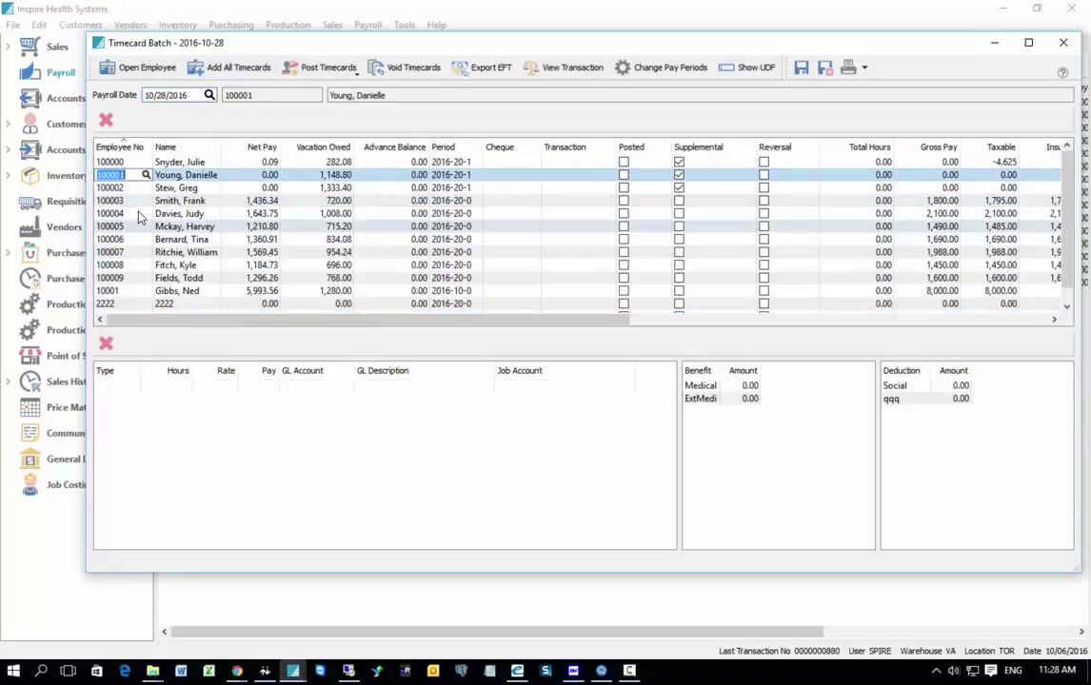
{"action": "left_click", "coordinate": [127, 386]}
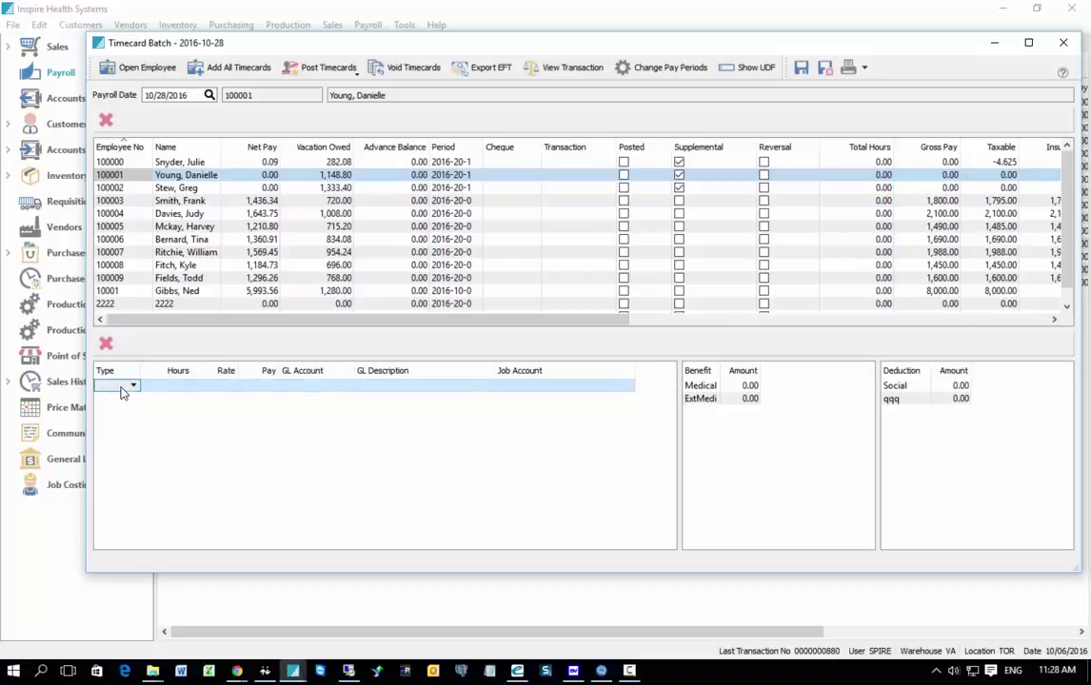
{"action": "left_click", "coordinate": [121, 416]}
{"action": "left_click", "coordinate": [163, 386]}
{"action": "type", "text": "12"}
{"action": "key", "text": "Tab"}
{"action": "type", "text": "23"}
{"action": "key", "text": "Tab"}
{"action": "key", "text": "Tab"}
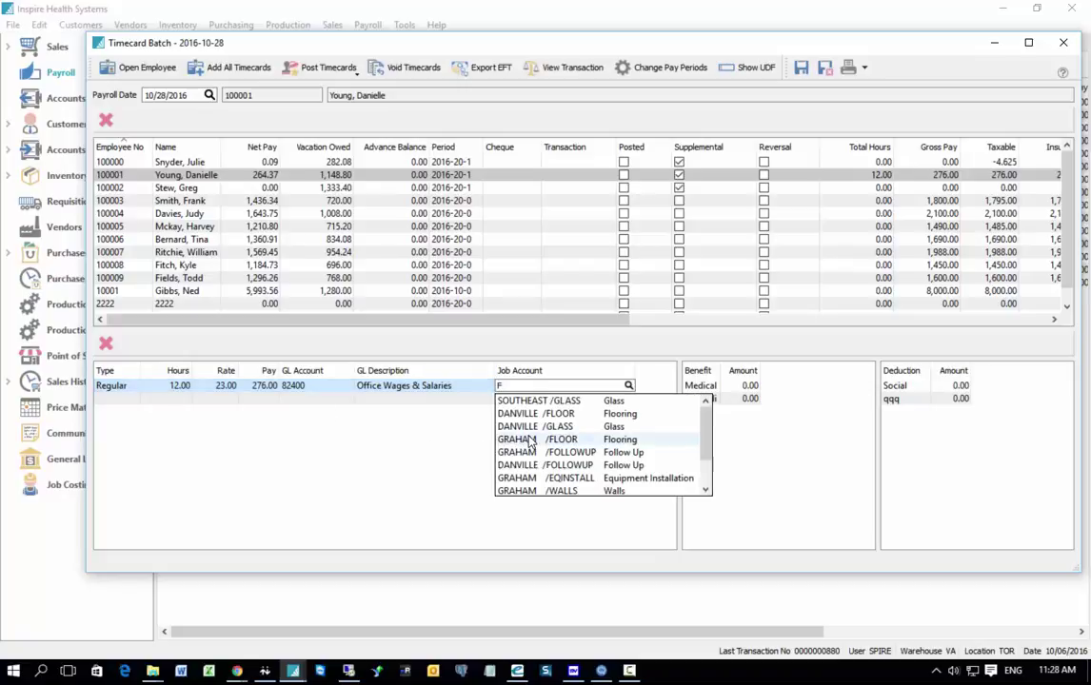
{"action": "left_click", "coordinate": [509, 441]}
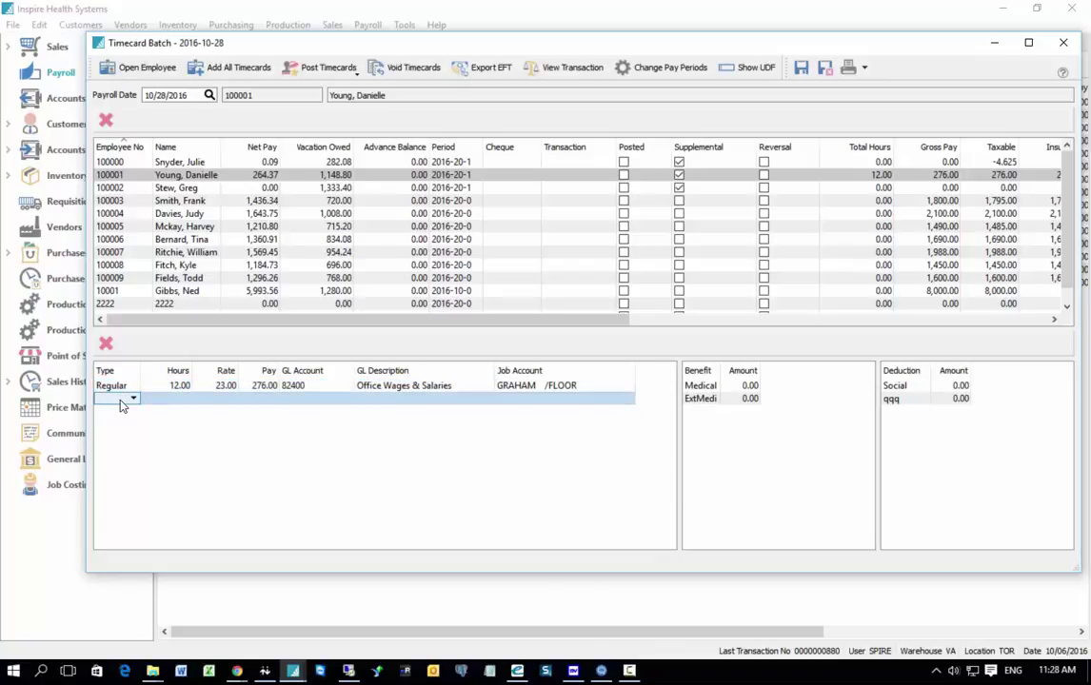
Add a second Regular line of 2 hours at 23.00 charged to TORREC /TRAINING
{"action": "left_click", "coordinate": [121, 400]}
{"action": "left_click", "coordinate": [110, 426]}
{"action": "type", "text": "2"}
{"action": "key", "text": "Tab"}
{"action": "type", "text": "23"}
{"action": "key", "text": "Tab"}
{"action": "left_click", "coordinate": [532, 400]}
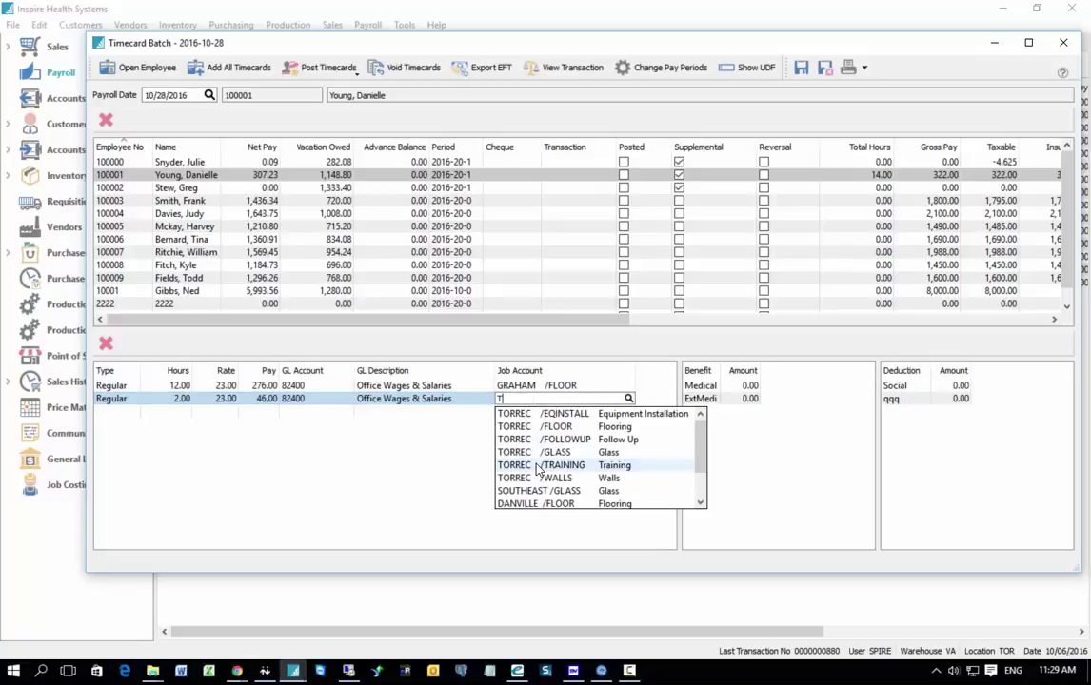
{"action": "left_click", "coordinate": [536, 464]}
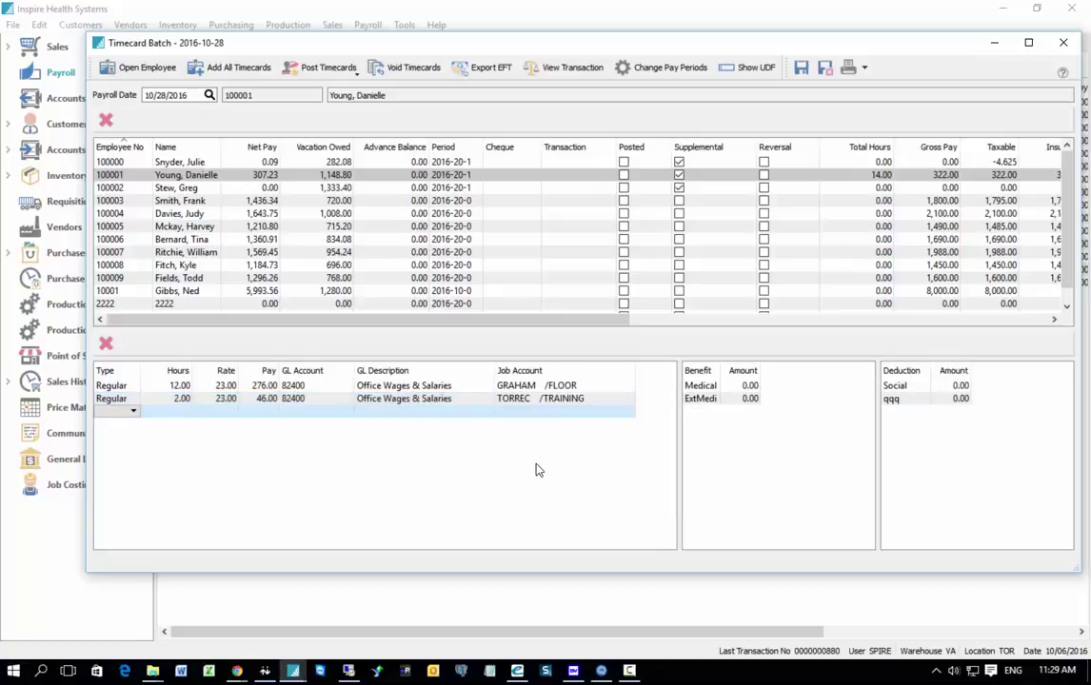
{"action": "left_click", "coordinate": [114, 187]}
Add a Regular pay line of 33 hours for employee 100002, charged to job GRAHAM /FLOOR
{"action": "left_click", "coordinate": [119, 385]}
{"action": "left_click", "coordinate": [133, 385]}
{"action": "left_click", "coordinate": [112, 417]}
{"action": "type", "text": "33"}
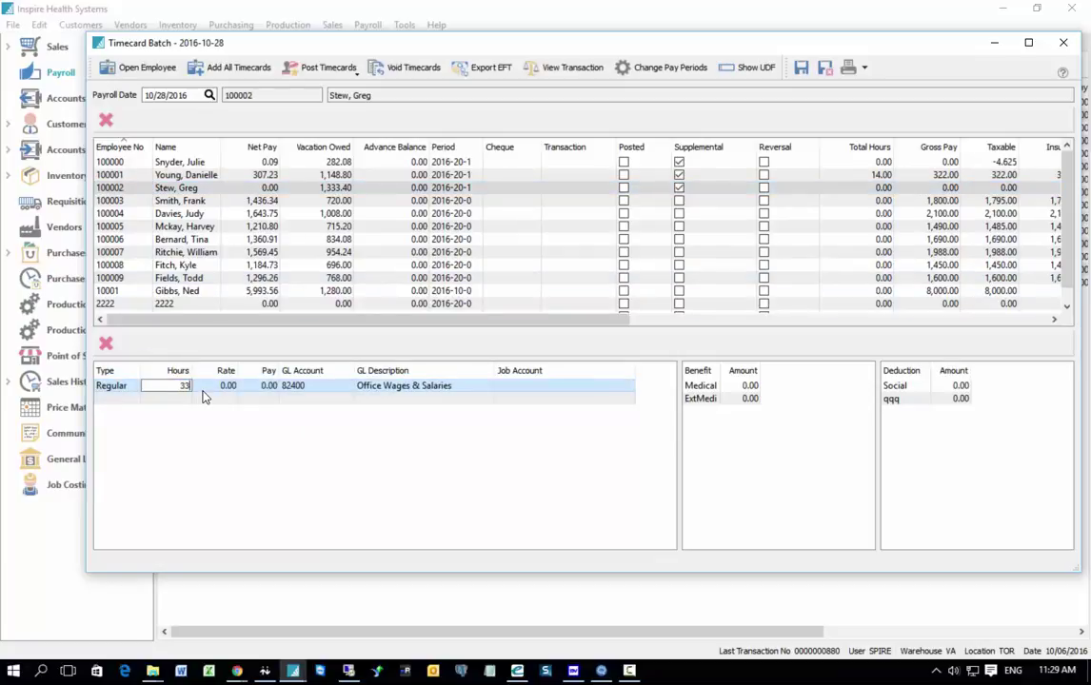
{"action": "key", "text": "Tab"}
{"action": "left_click", "coordinate": [523, 388]}
{"action": "type", "text": "F"}
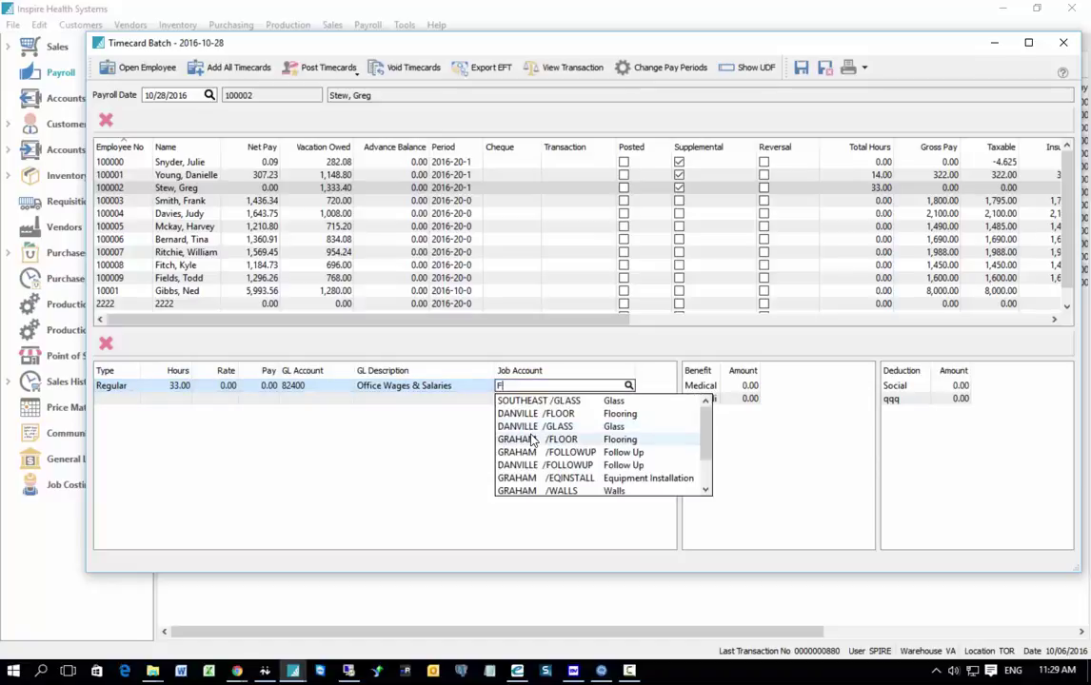
{"action": "left_click", "coordinate": [532, 437]}
Review the timecards of employees 100005, 100000 and 100001, then select 100001's GRAHAM /FLOOR job line
{"action": "left_click", "coordinate": [155, 228]}
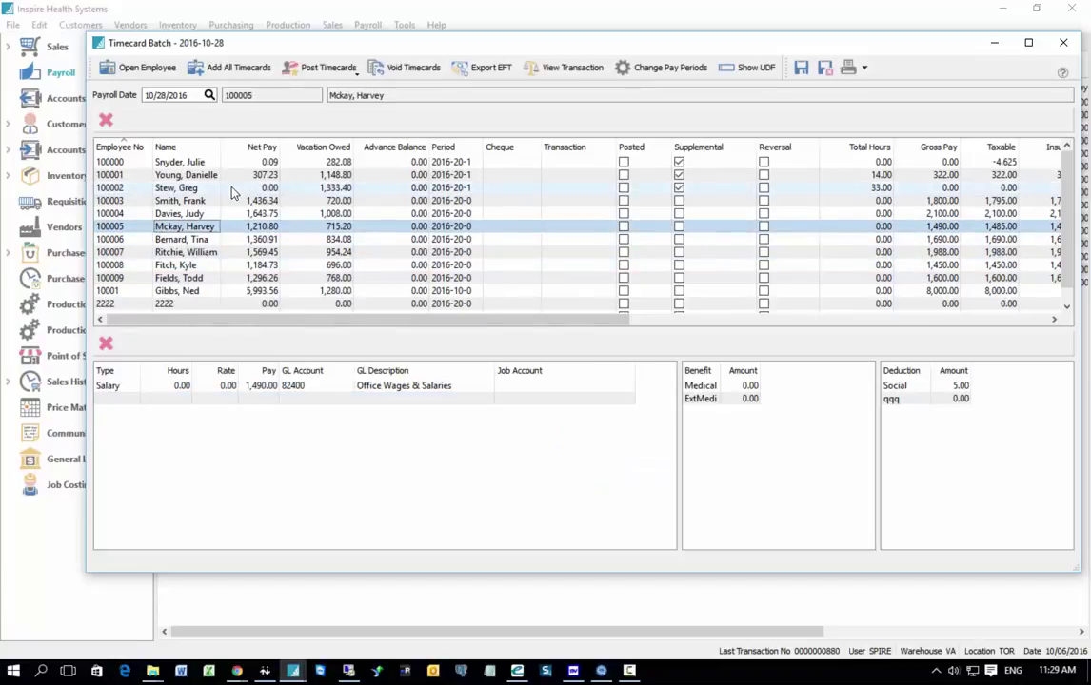
{"action": "left_click", "coordinate": [173, 164]}
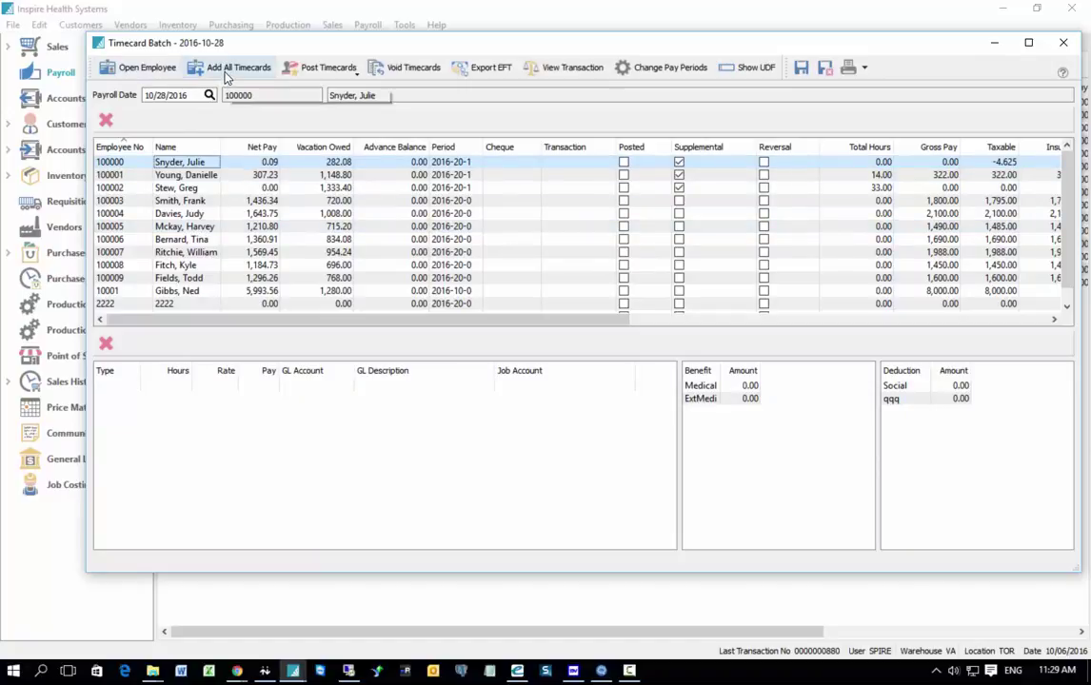
{"action": "left_click", "coordinate": [122, 176]}
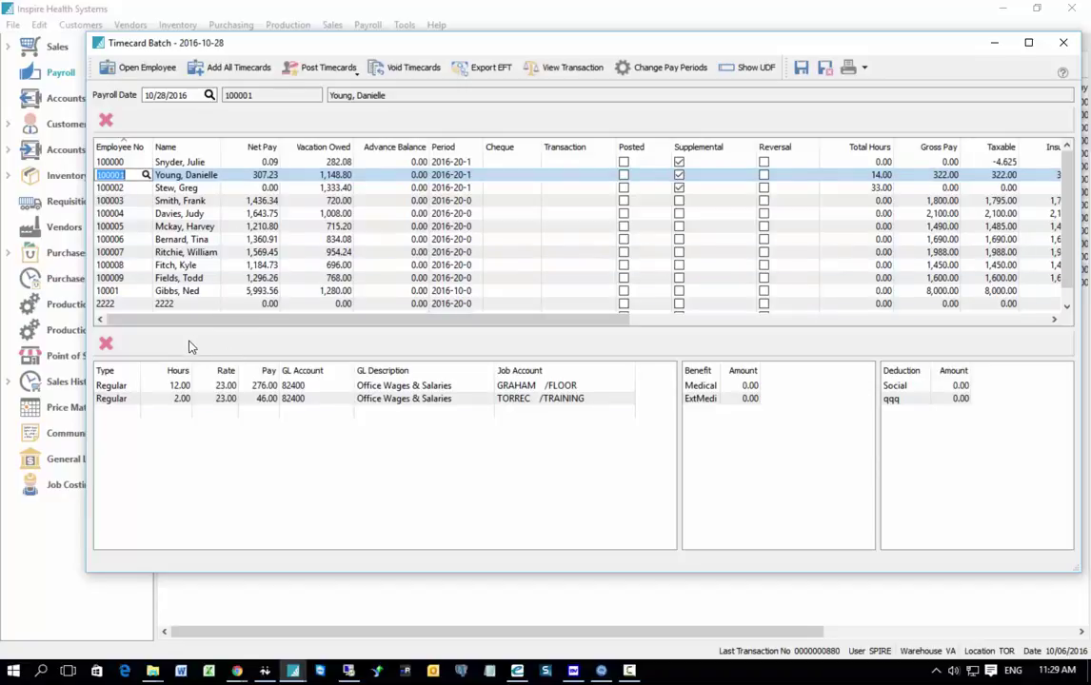
{"action": "left_click", "coordinate": [127, 164]}
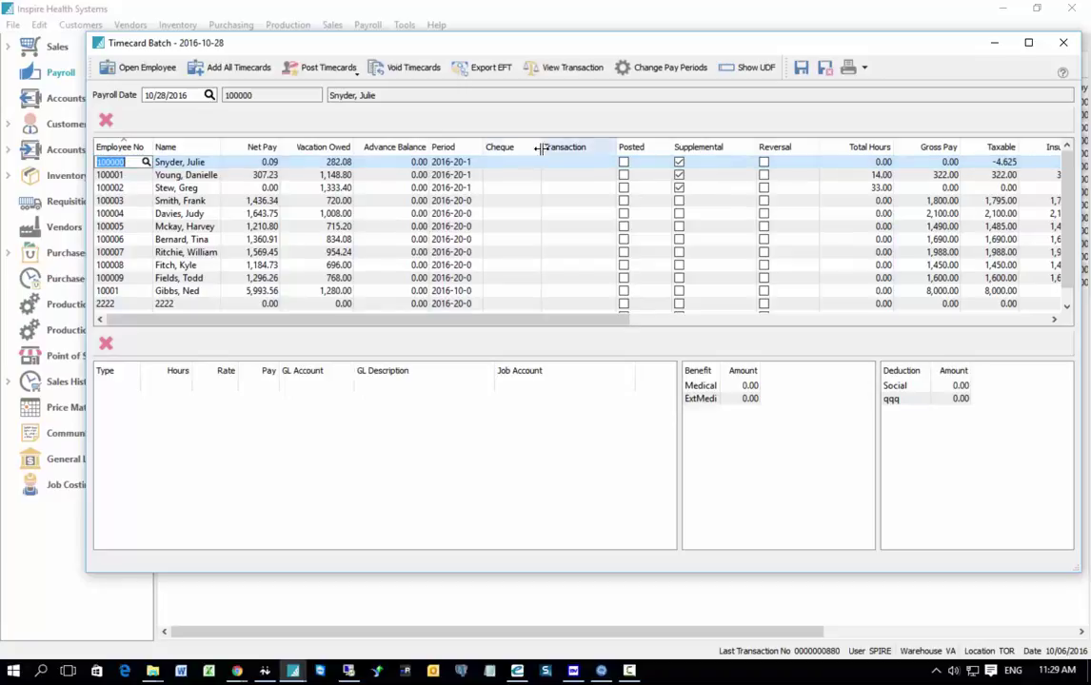
{"action": "left_click", "coordinate": [127, 177]}
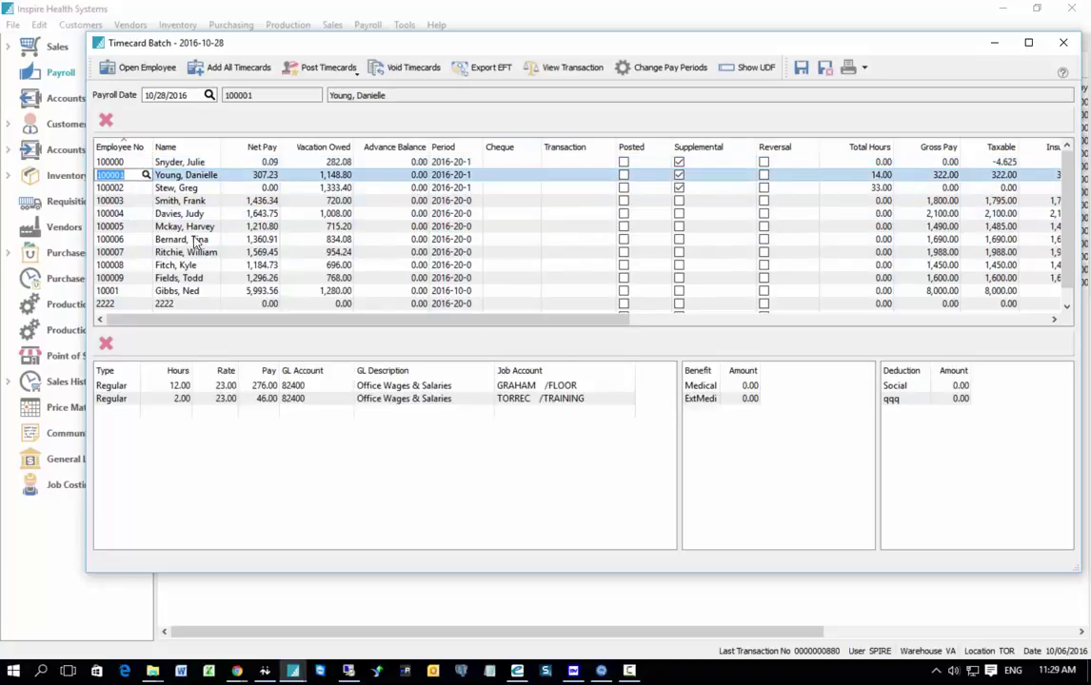
{"action": "left_click", "coordinate": [592, 389]}
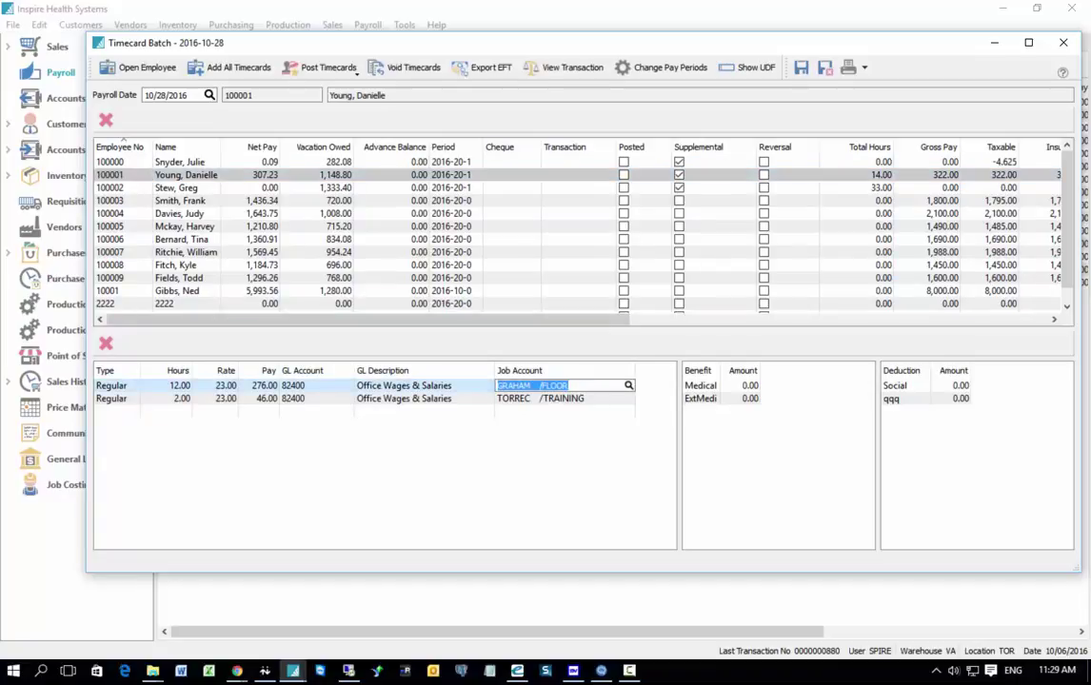